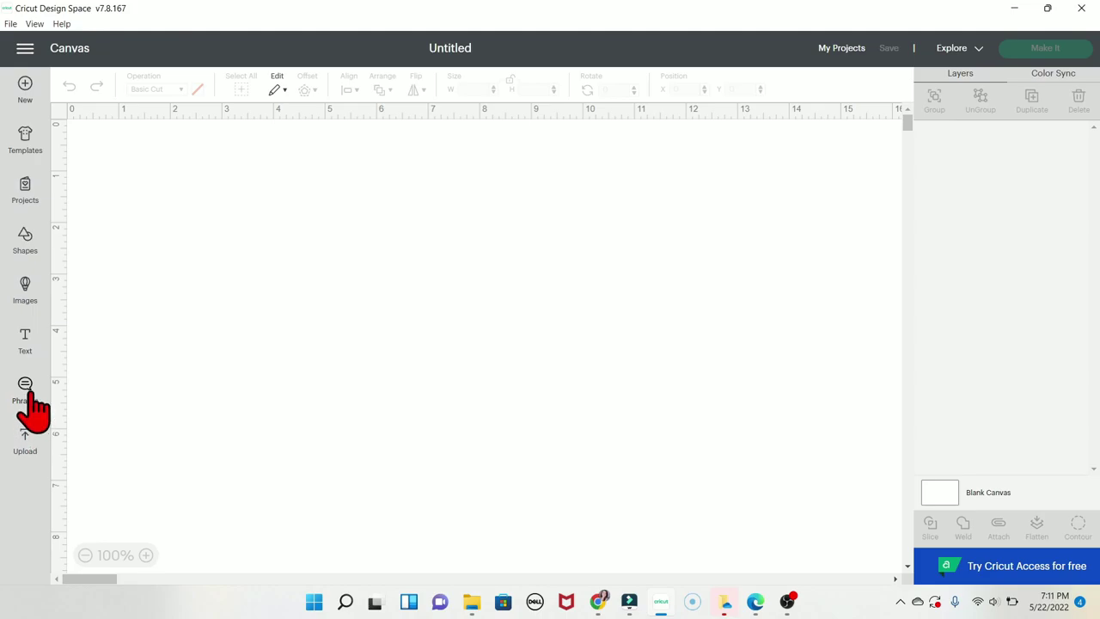
Step: Search the phrases for "family" and choose the solid black "The Family Ranch" cut design to add to the canvas
{"action": "left_click", "coordinate": [25, 392]}
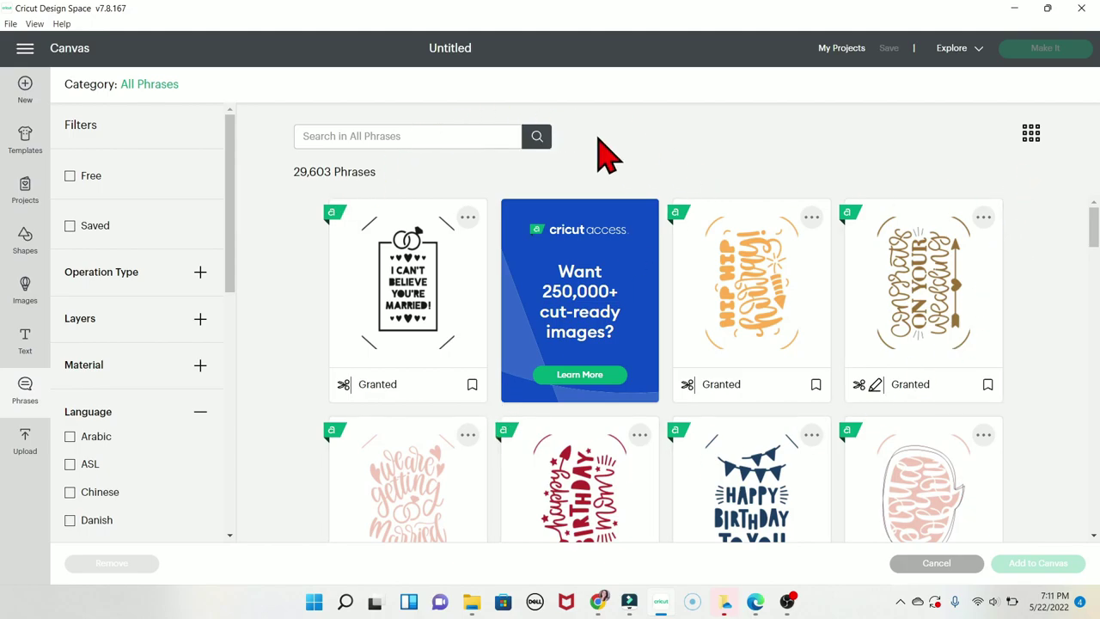
{"action": "left_click", "coordinate": [457, 143]}
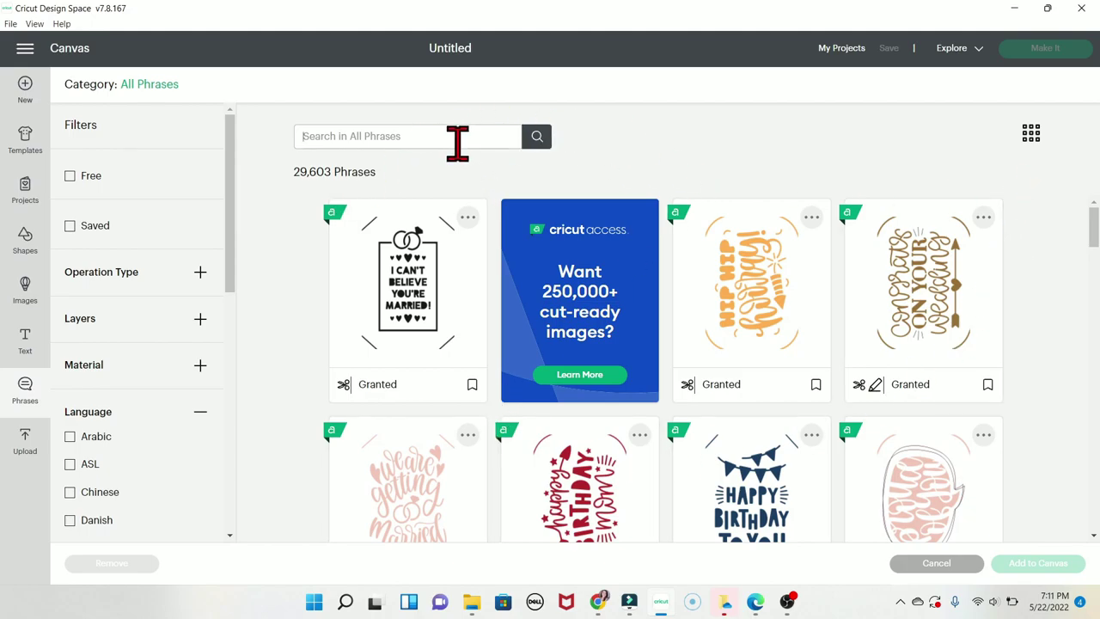
{"action": "type", "text": "family"}
{"action": "key", "text": "Return"}
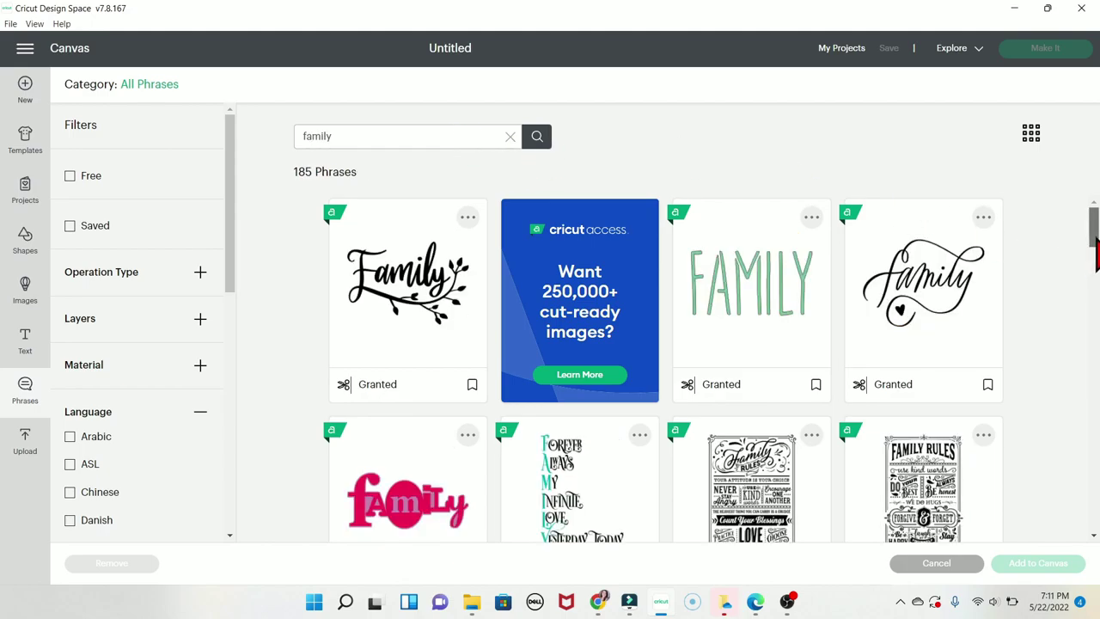
{"action": "scroll", "coordinate": [1094, 241], "scroll_direction": "down", "scroll_amount": 2}
{"action": "scroll", "coordinate": [666, 370], "scroll_direction": "down", "scroll_amount": 5}
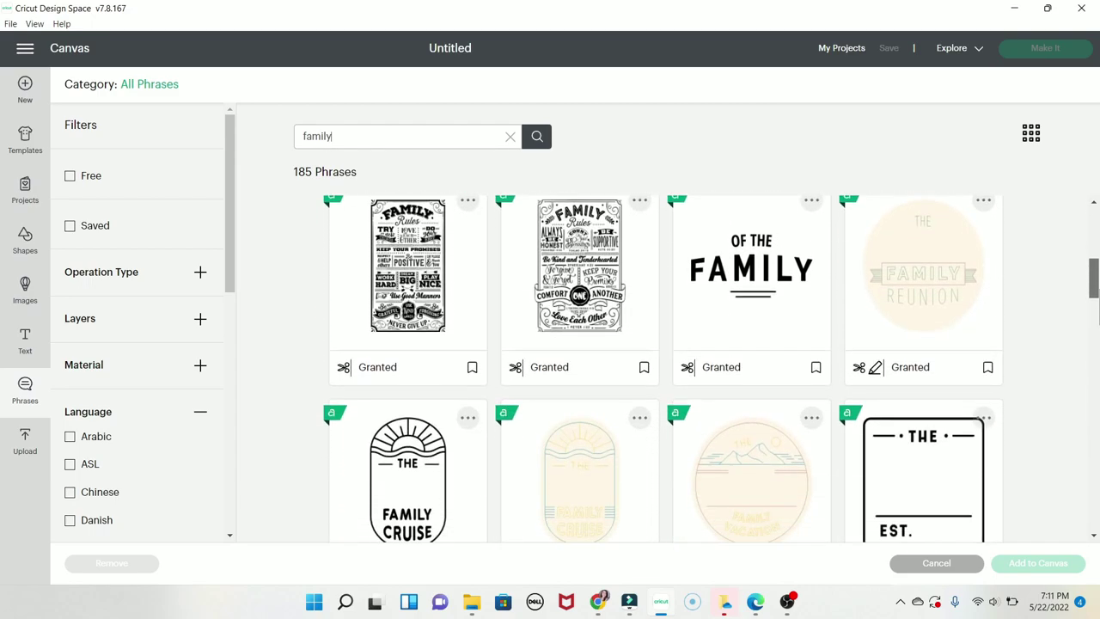
{"action": "scroll", "coordinate": [1094, 344], "scroll_direction": "down", "scroll_amount": 6}
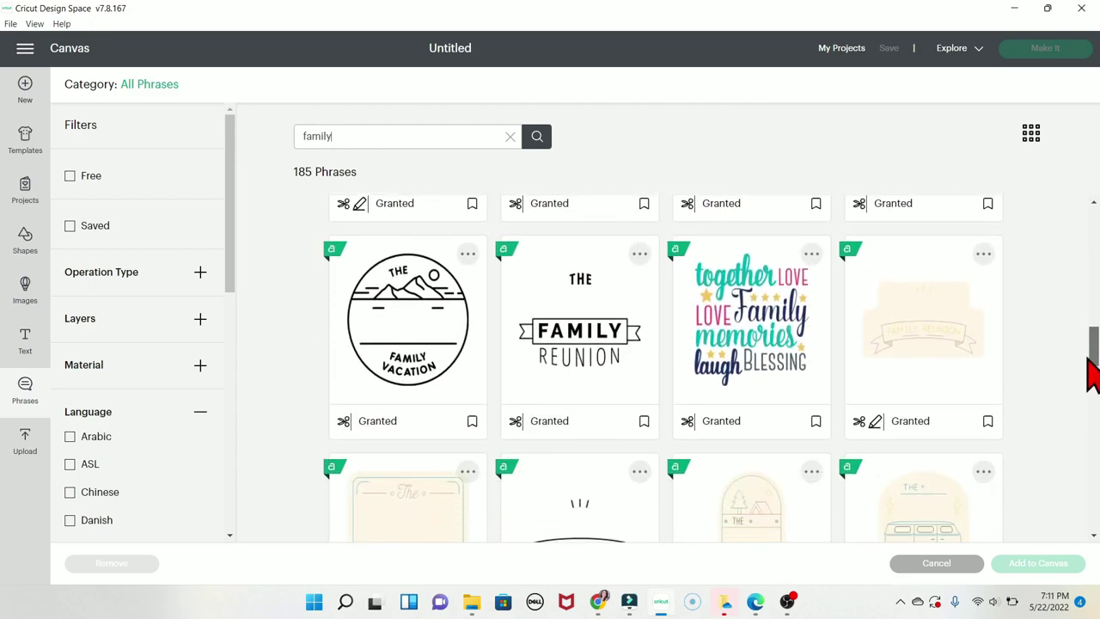
{"action": "left_click_drag", "start_coordinate": [1093, 365], "coordinate": [1096, 490]}
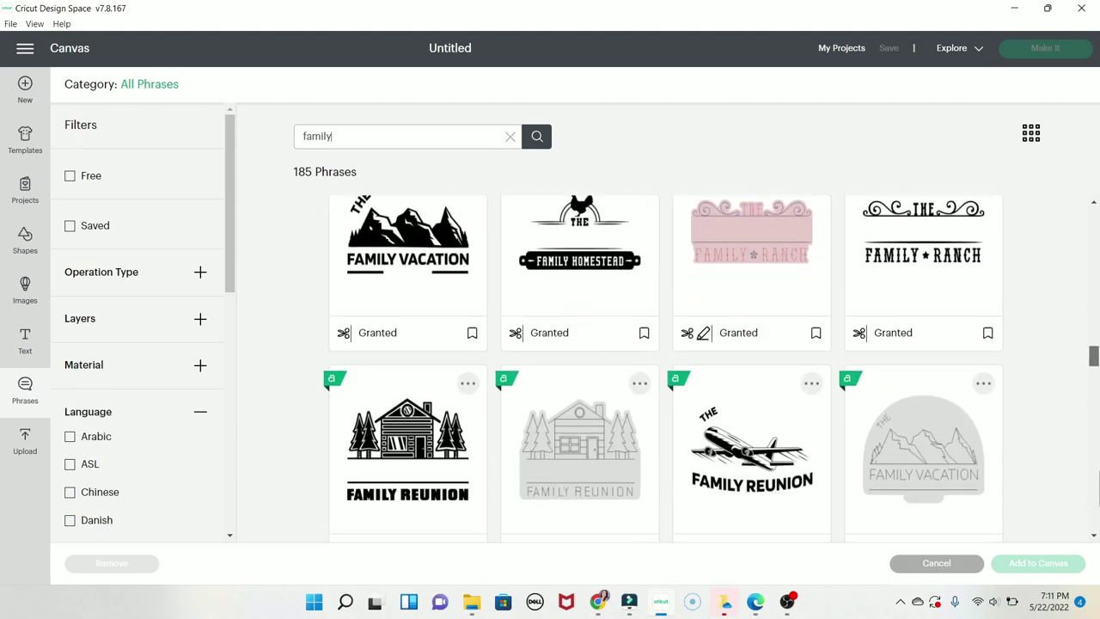
{"action": "left_click", "coordinate": [940, 278]}
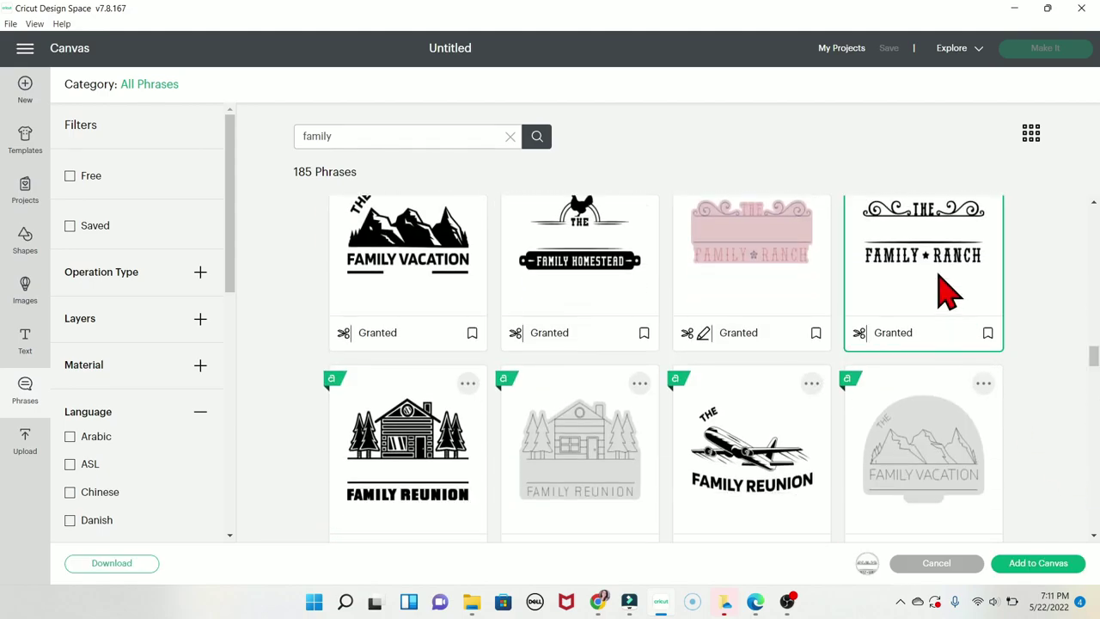
{"action": "left_click", "coordinate": [1037, 564]}
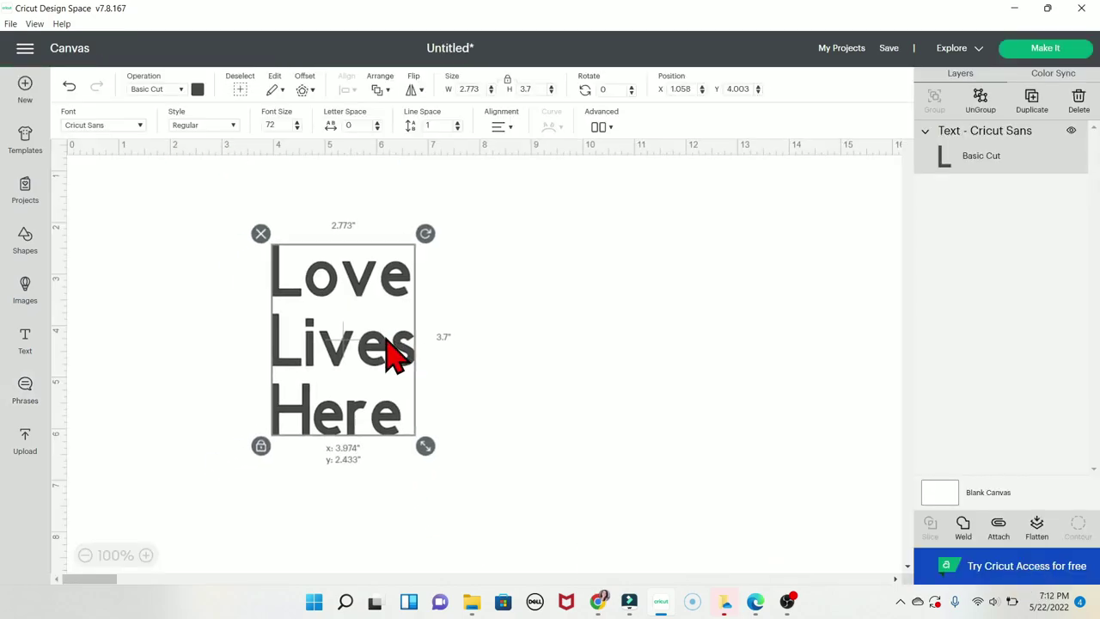
Step: Move the "Love Lives Here" text to about X 4.14, Y 2.42 on the canvas
{"action": "mouse_move", "coordinate": [386, 339]}
{"action": "left_mouse_down"}
{"action": "mouse_move", "coordinate": [369, 369]}
{"action": "mouse_move", "coordinate": [372, 348]}
{"action": "left_mouse_up"}
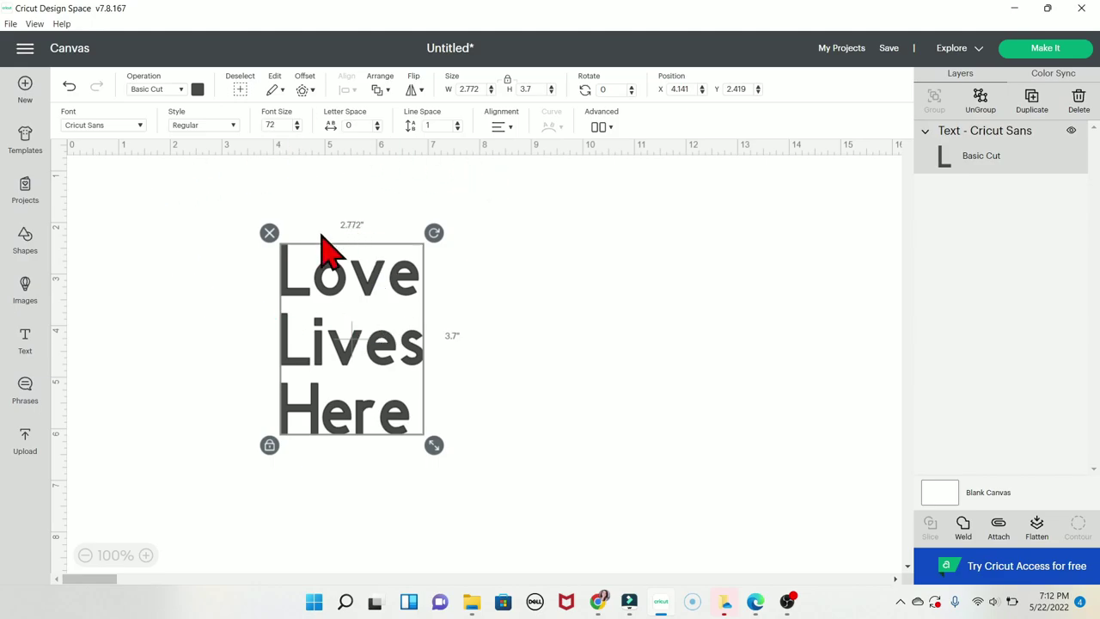
{"action": "left_click", "coordinate": [26, 337]}
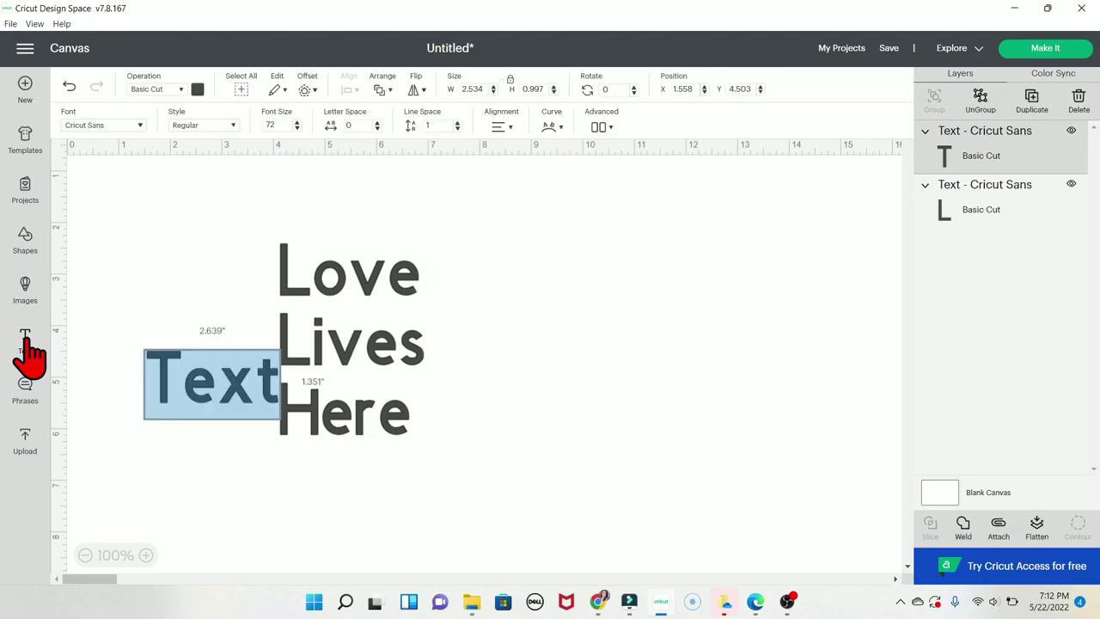
{"action": "left_click", "coordinate": [192, 450]}
{"action": "left_click", "coordinate": [199, 402]}
{"action": "key", "text": "Delete"}
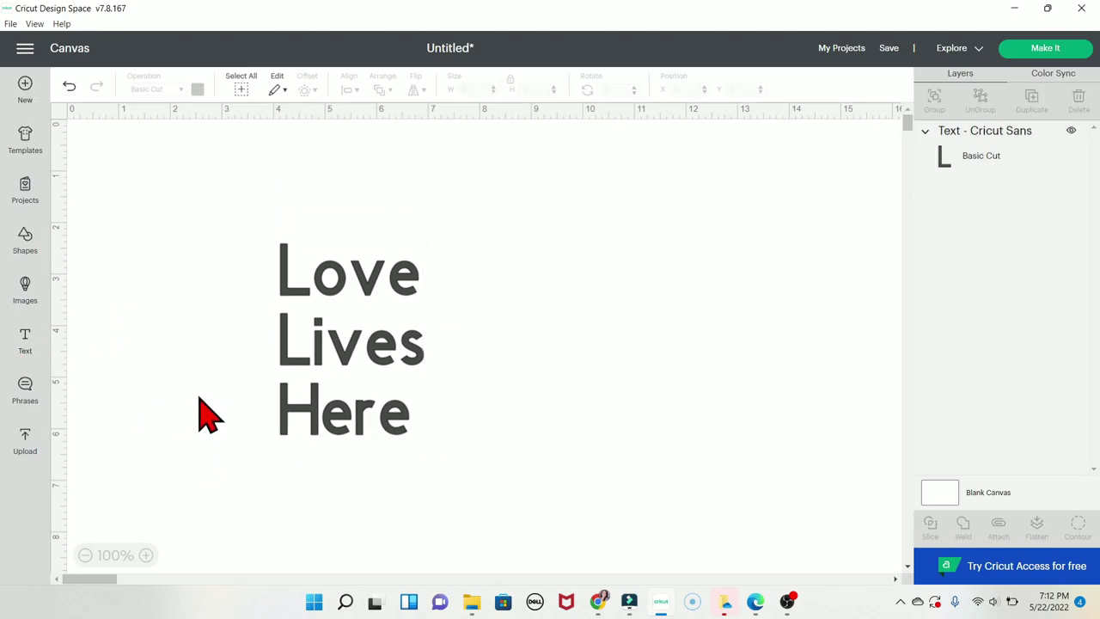
Step: Select the "Love Lives Here" text and examine the system fonts and the Cricut fonts available for it
{"action": "left_click", "coordinate": [320, 377]}
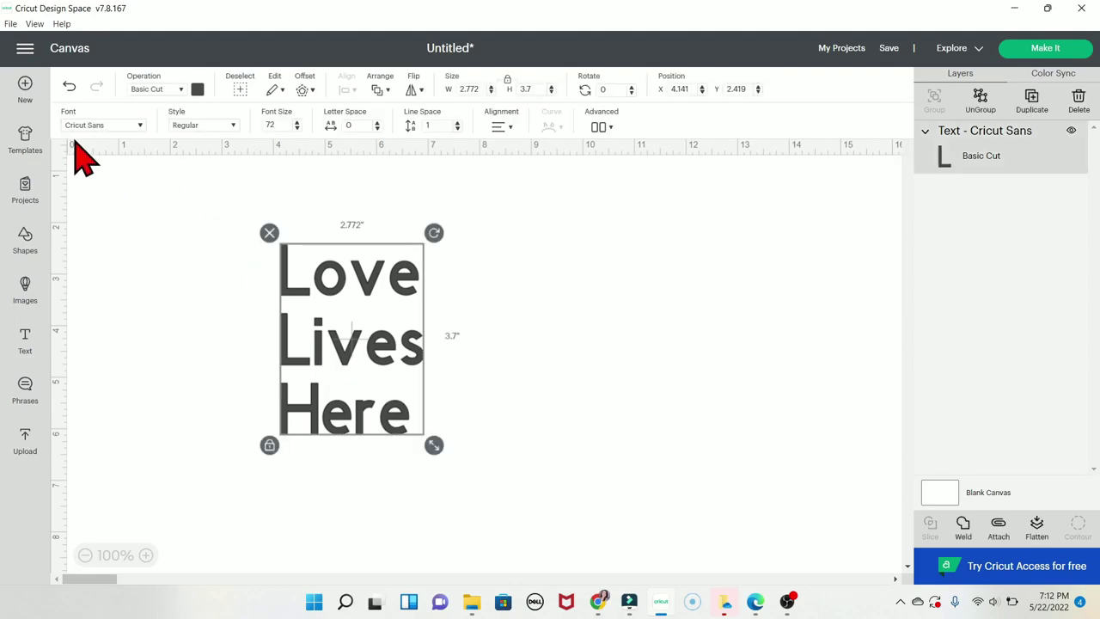
{"action": "left_click", "coordinate": [138, 129]}
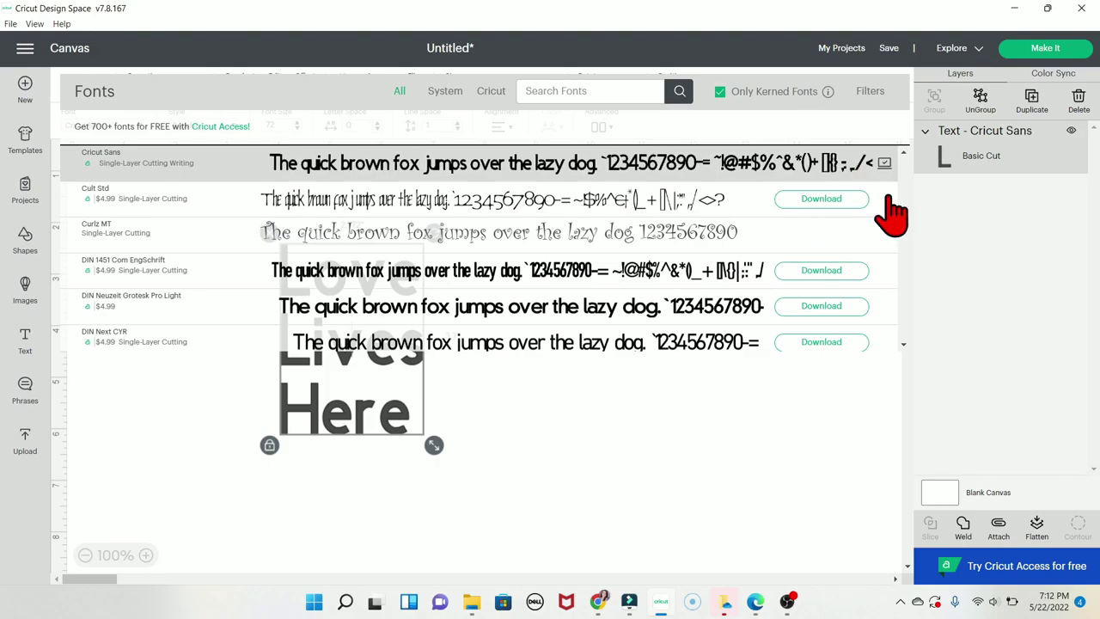
{"action": "left_click_drag", "start_coordinate": [902, 230], "coordinate": [902, 156]}
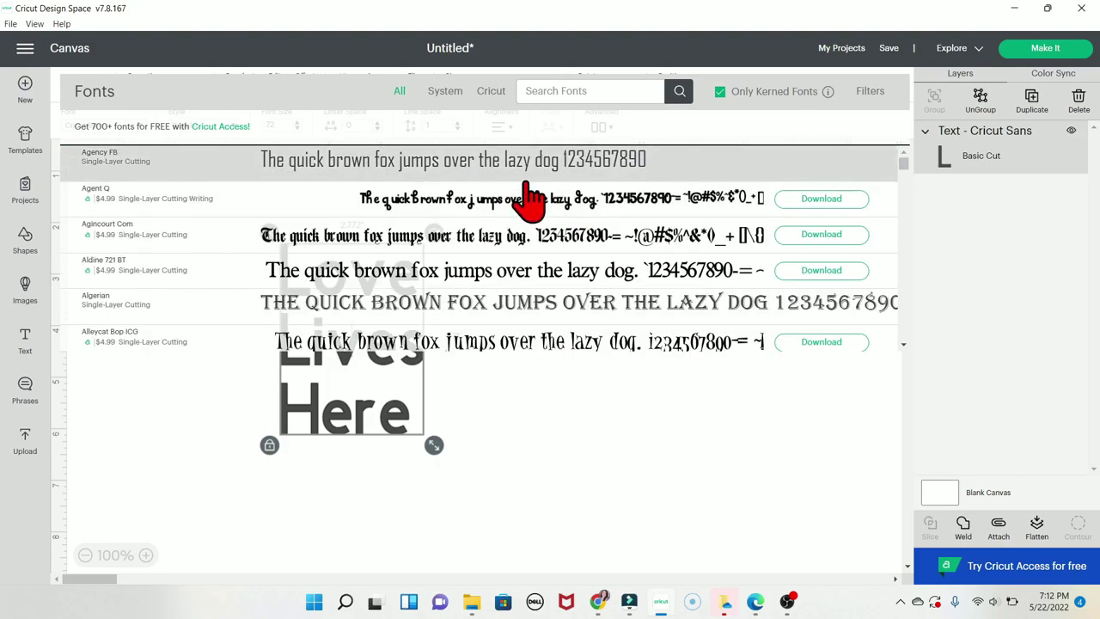
{"action": "left_click", "coordinate": [435, 106]}
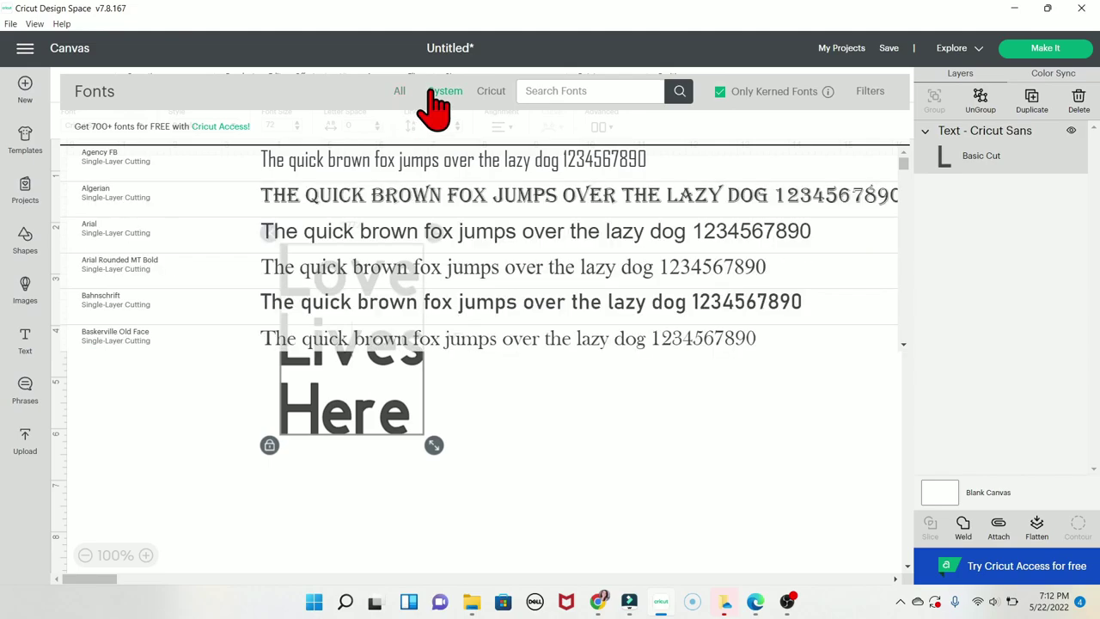
{"action": "left_click", "coordinate": [494, 102]}
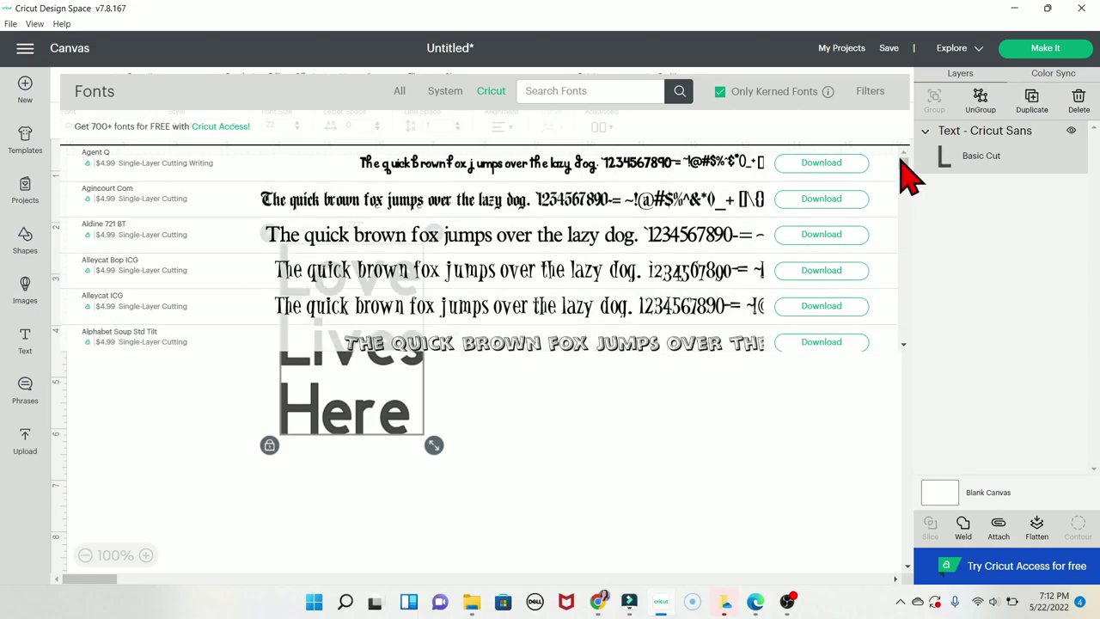
{"action": "left_click_drag", "start_coordinate": [905, 163], "coordinate": [912, 273]}
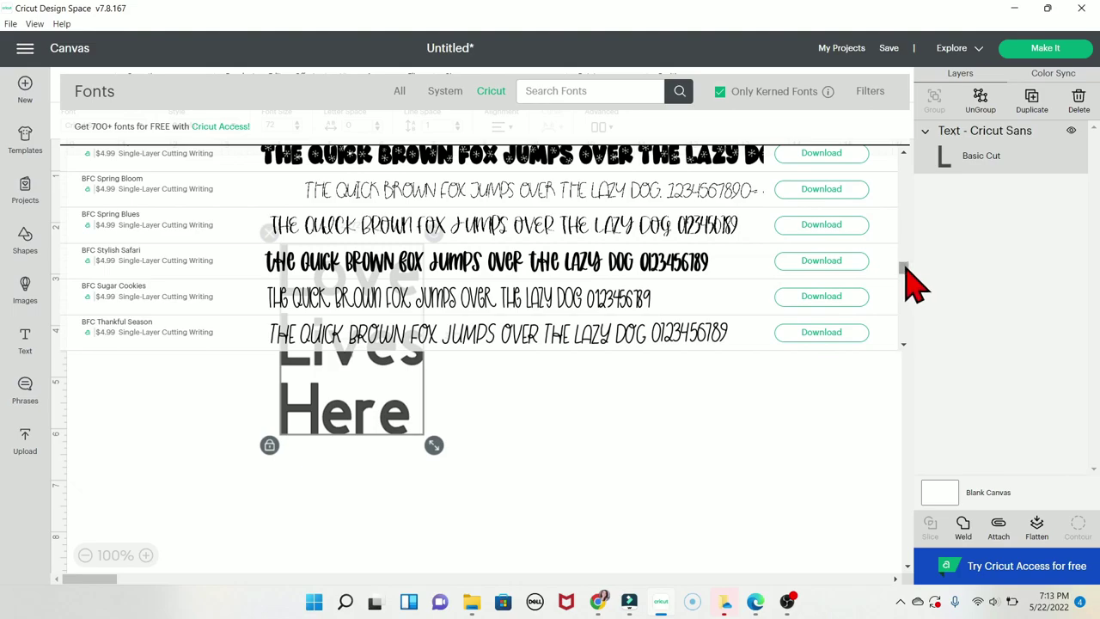
{"action": "left_click_drag", "start_coordinate": [905, 265], "coordinate": [903, 131]}
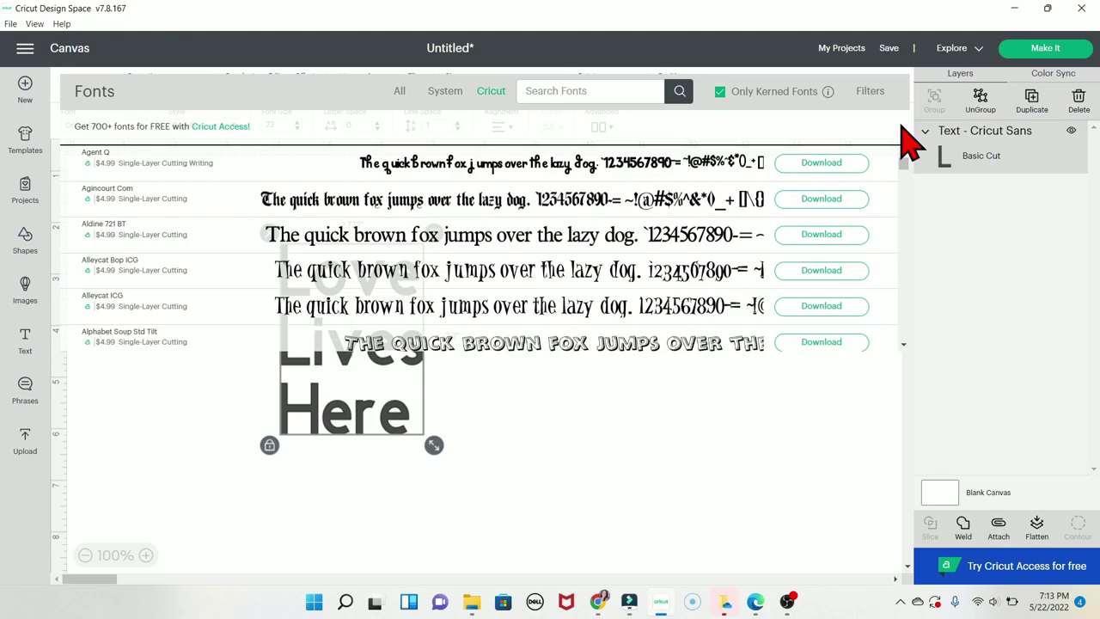
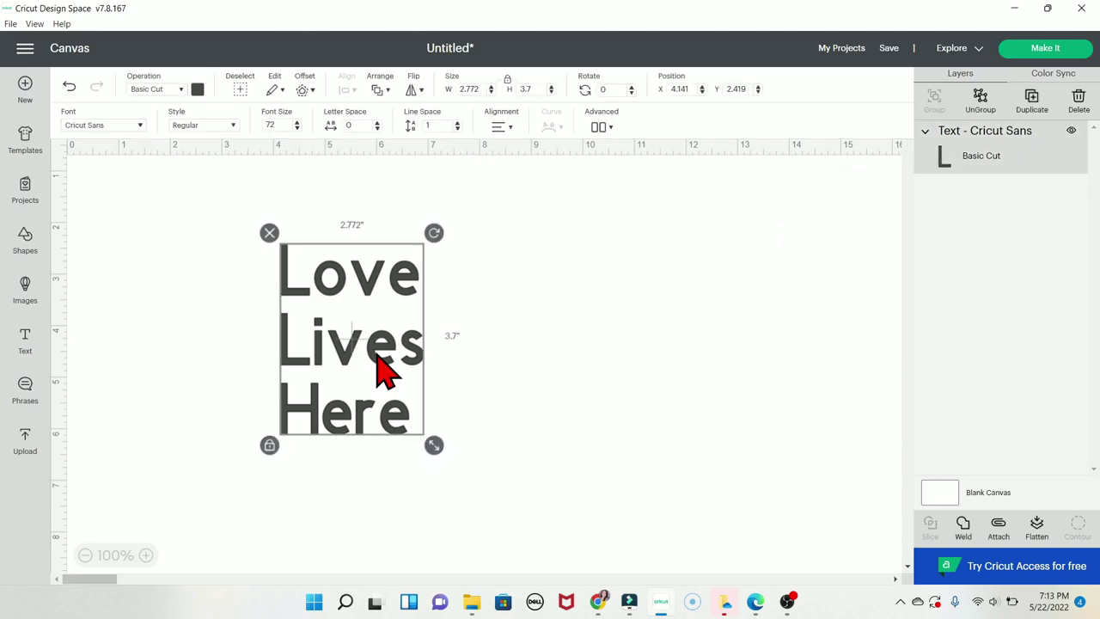
Step: Change the "Love Lives Here" text to the Grafiko Com Regular font and check which styles it offers
{"action": "left_click", "coordinate": [131, 127]}
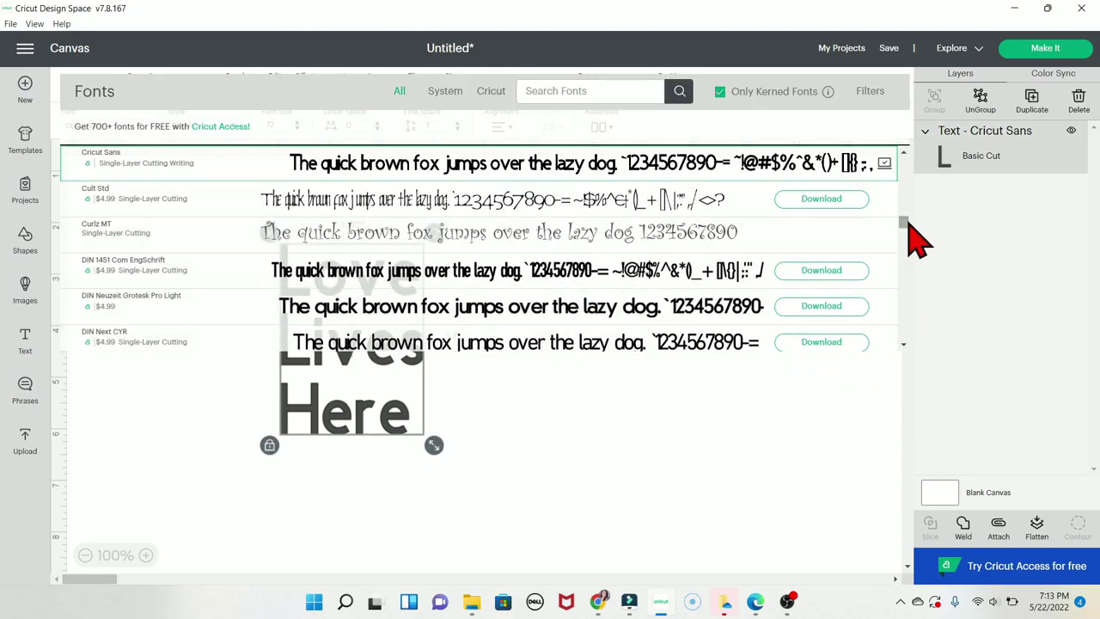
{"action": "left_click_drag", "start_coordinate": [913, 231], "coordinate": [915, 251]}
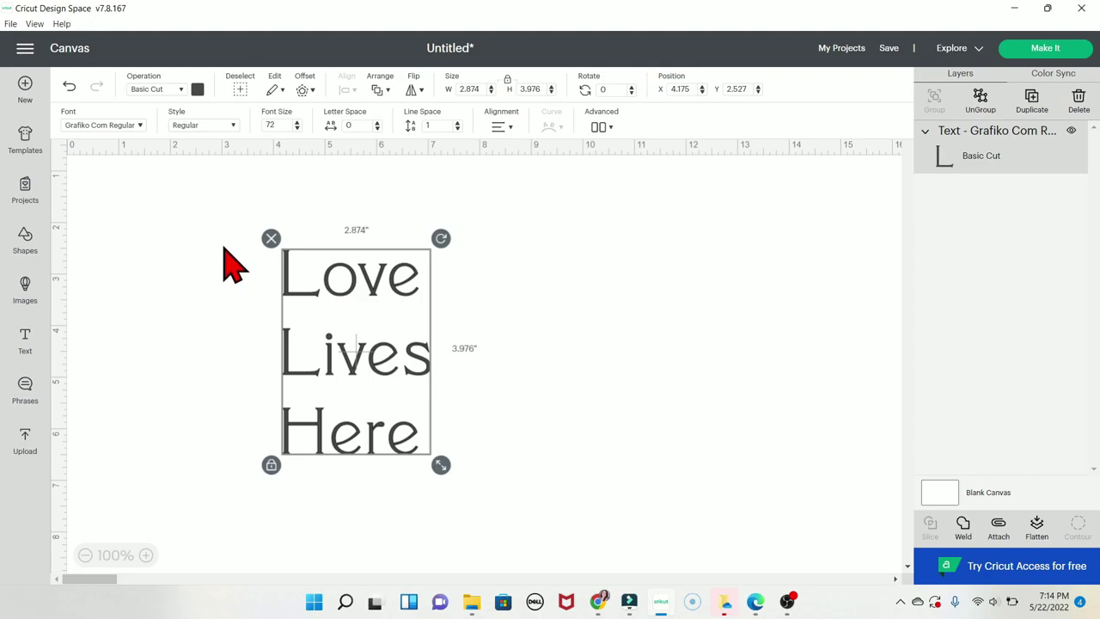
{"action": "left_click", "coordinate": [203, 127]}
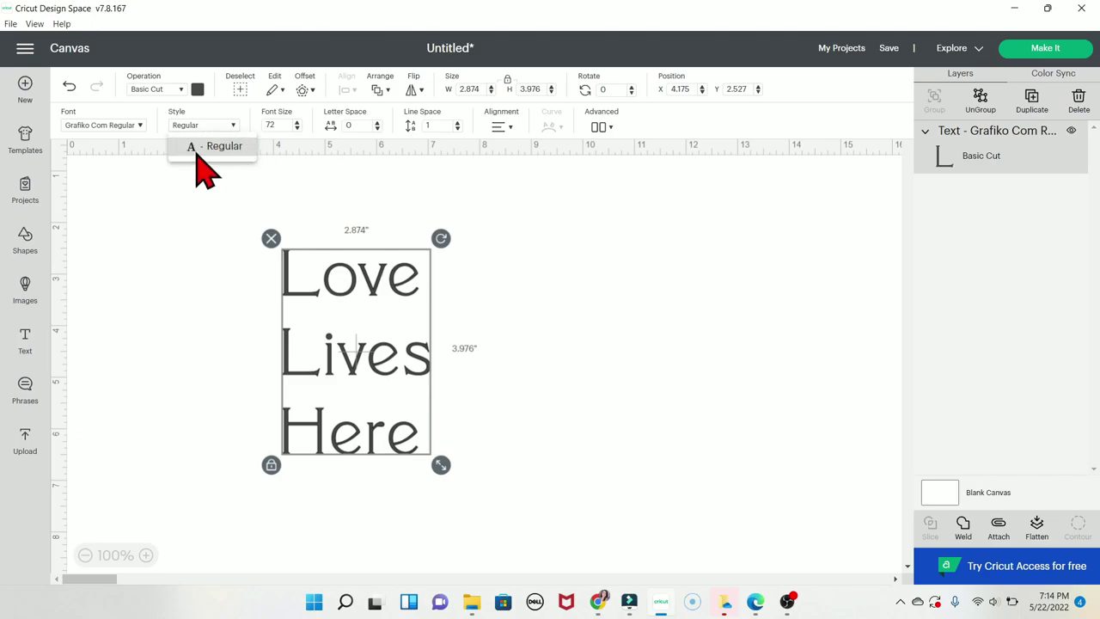
{"action": "left_click", "coordinate": [97, 129]}
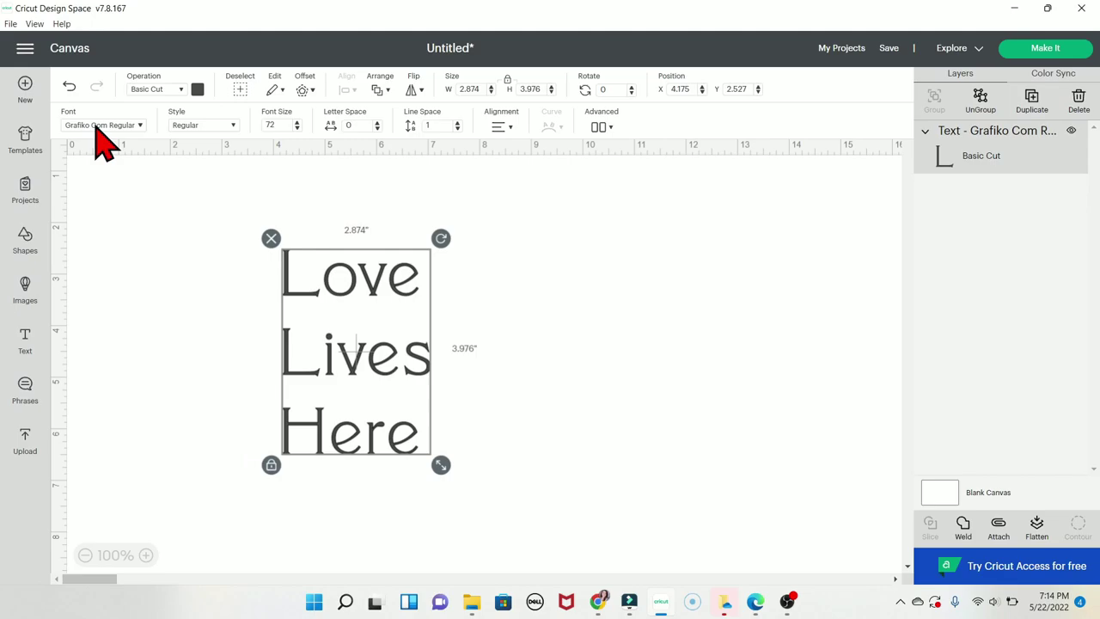
Step: Change the font of the "Love Lives Here" text to Headline News
{"action": "left_click", "coordinate": [97, 129]}
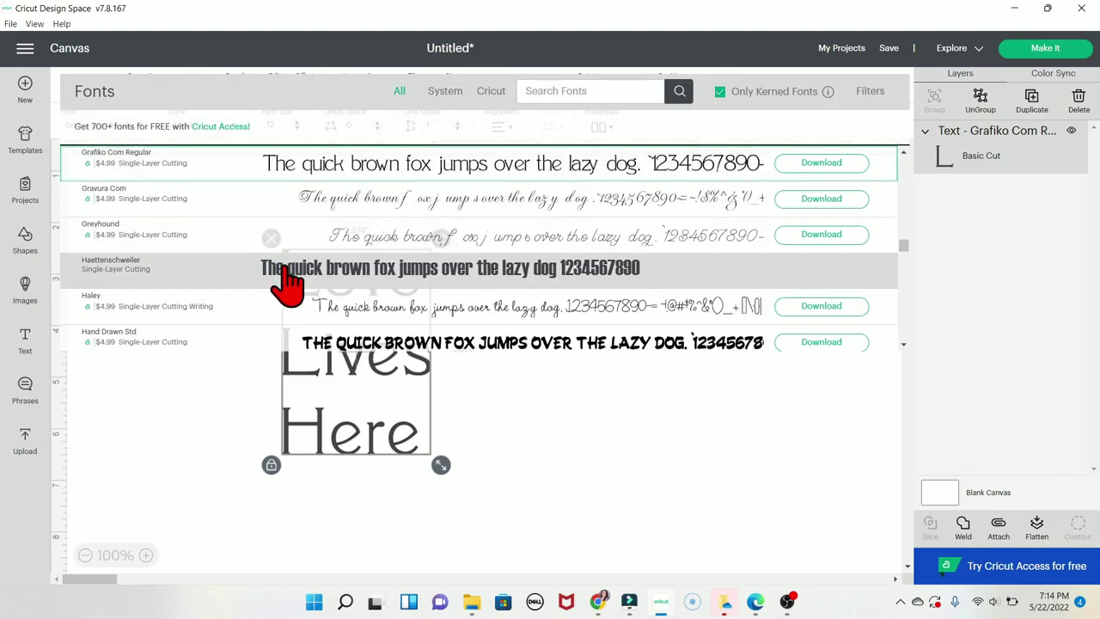
{"action": "left_click", "coordinate": [291, 284]}
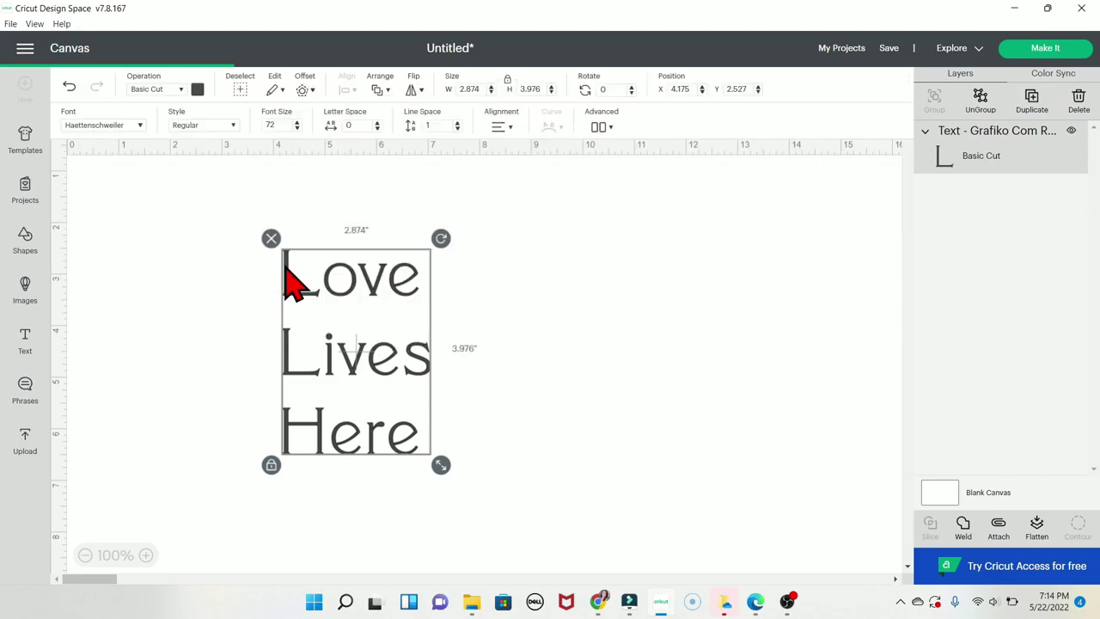
Step: Try the Bold, Bold Italic, Italic and Writing styles on the "Love Lives Here" text, and return it to Regular
{"action": "left_click", "coordinate": [232, 126]}
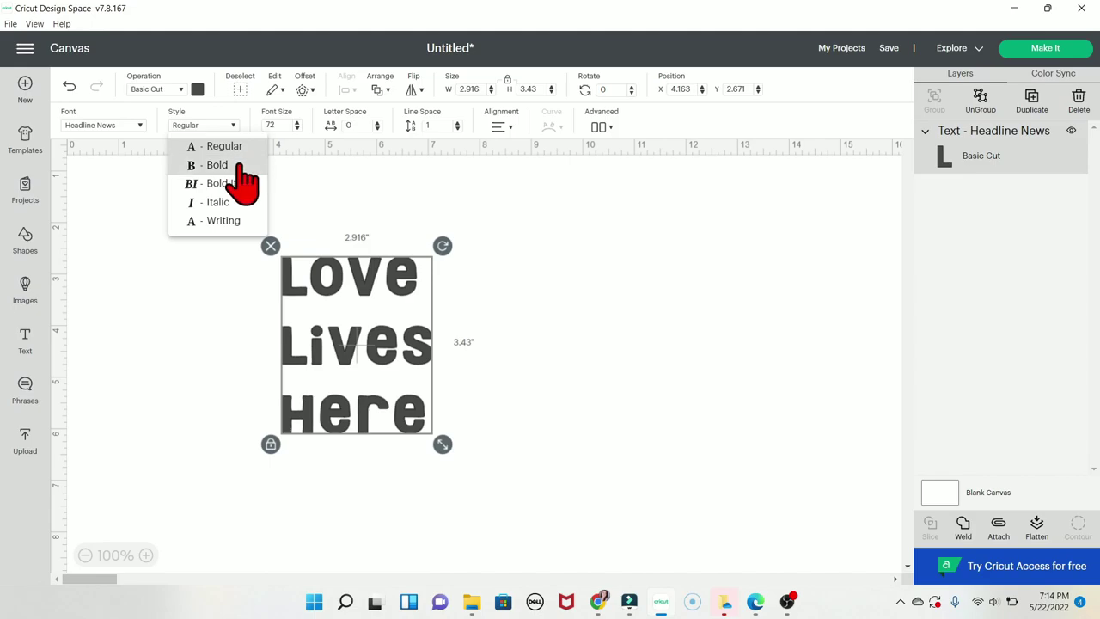
{"action": "left_click", "coordinate": [237, 165]}
{"action": "left_click", "coordinate": [206, 122]}
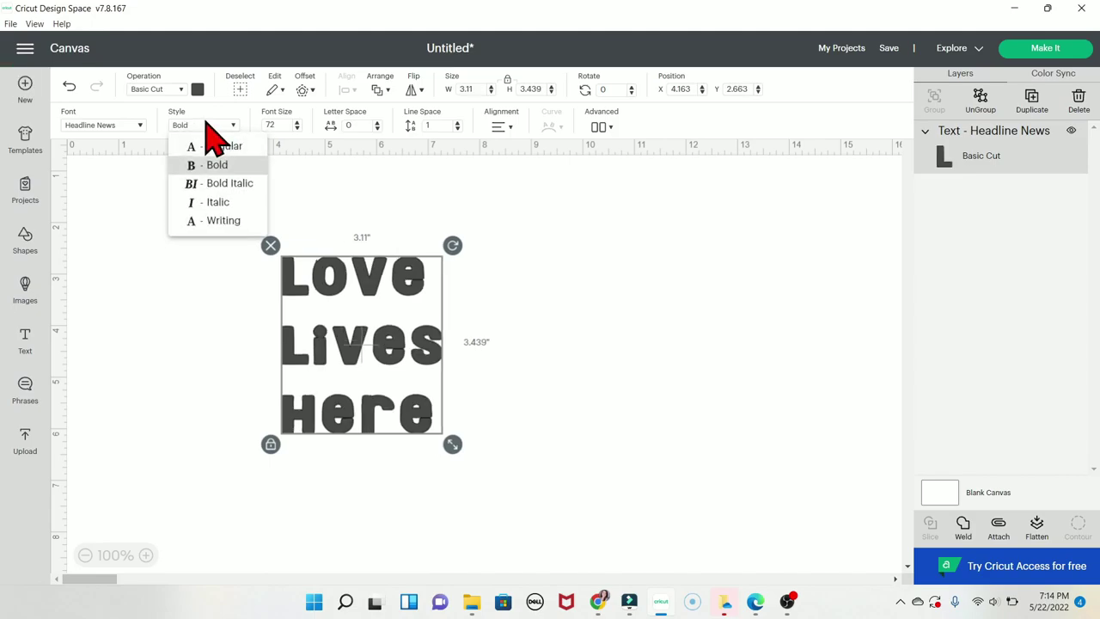
{"action": "left_click", "coordinate": [229, 181]}
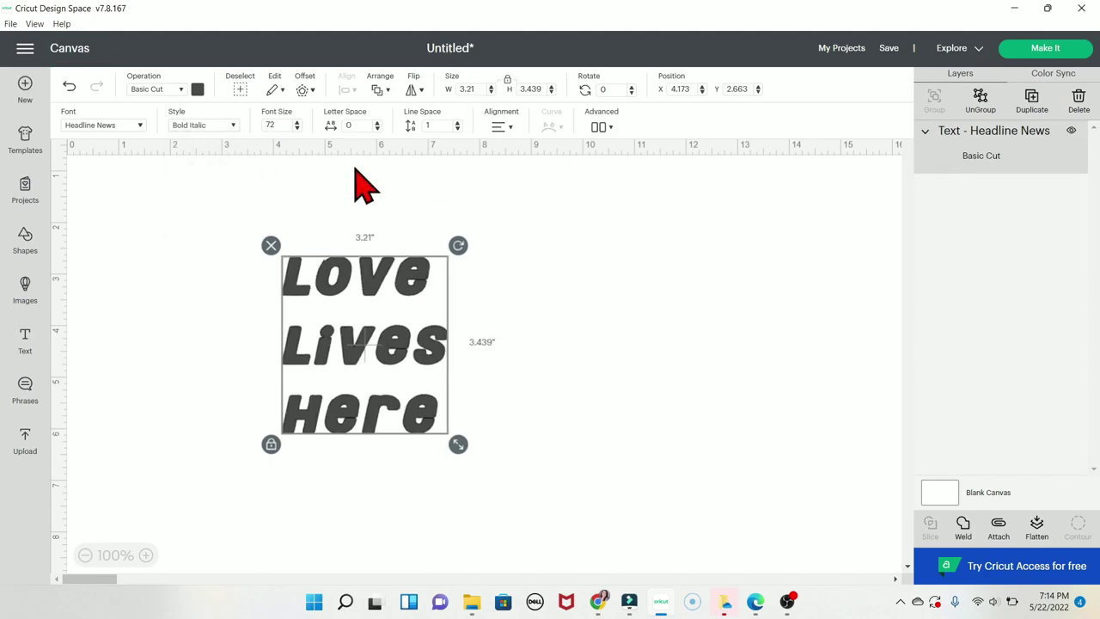
{"action": "left_click", "coordinate": [232, 124]}
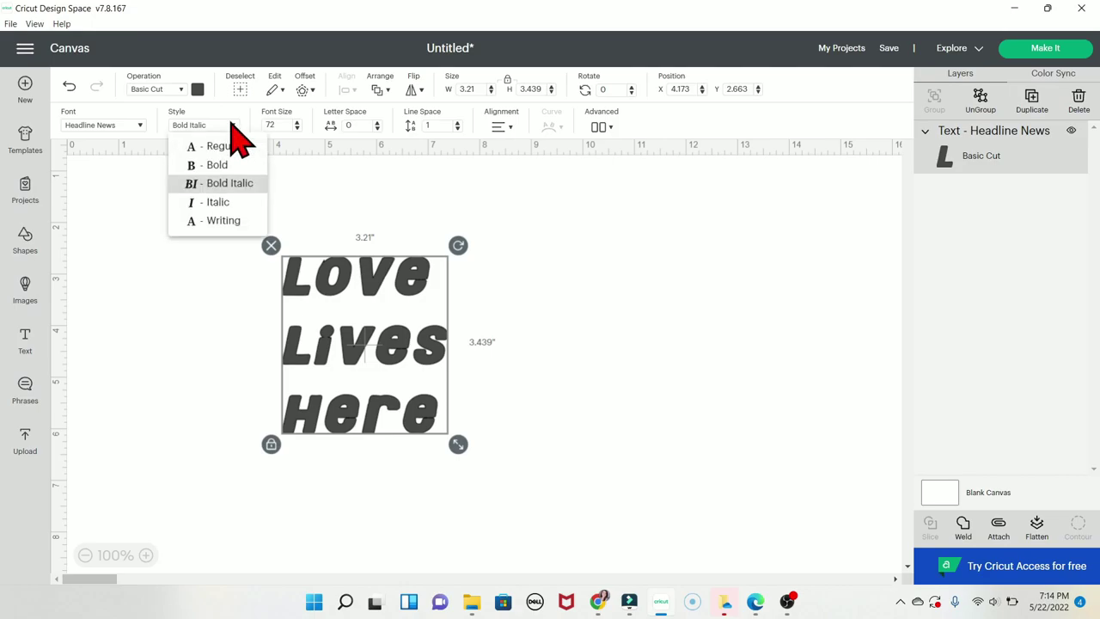
{"action": "left_click", "coordinate": [244, 204]}
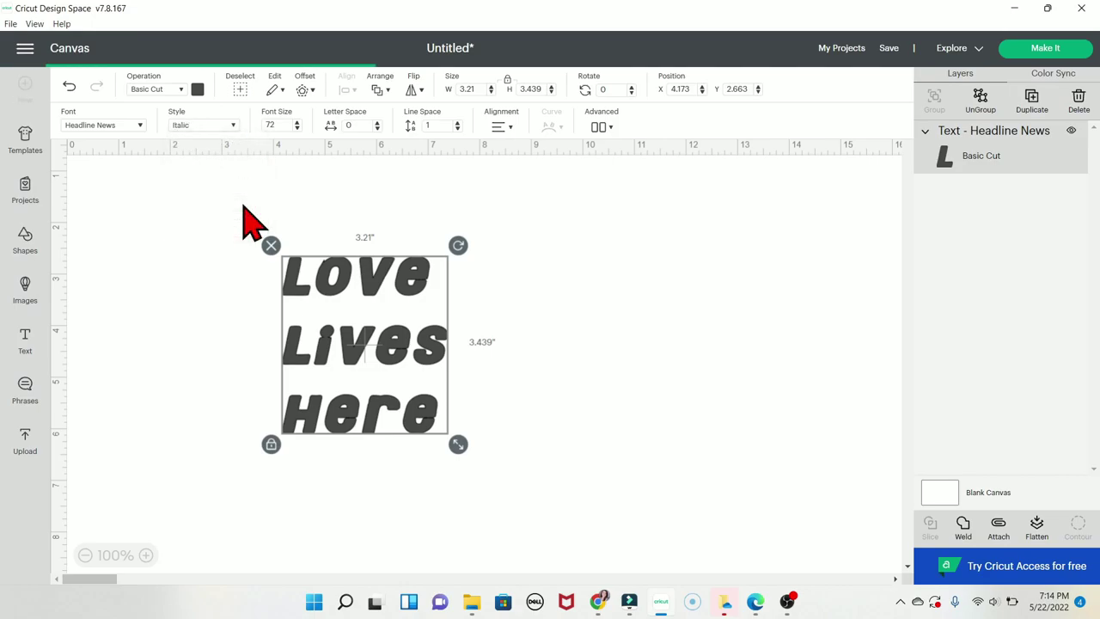
{"action": "left_click", "coordinate": [215, 125]}
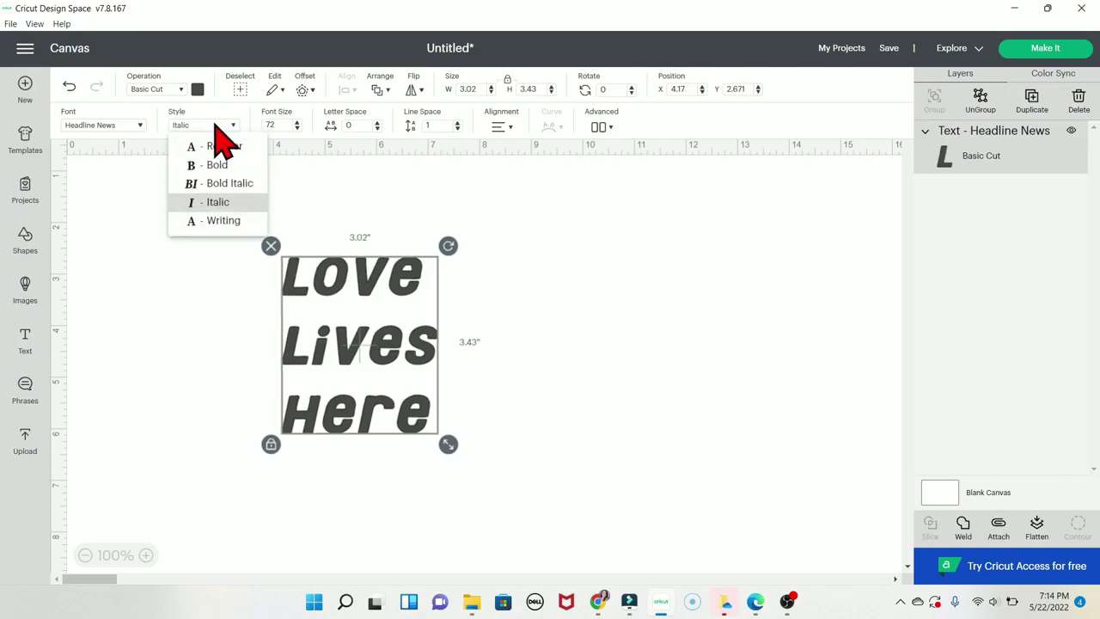
{"action": "left_click", "coordinate": [219, 222]}
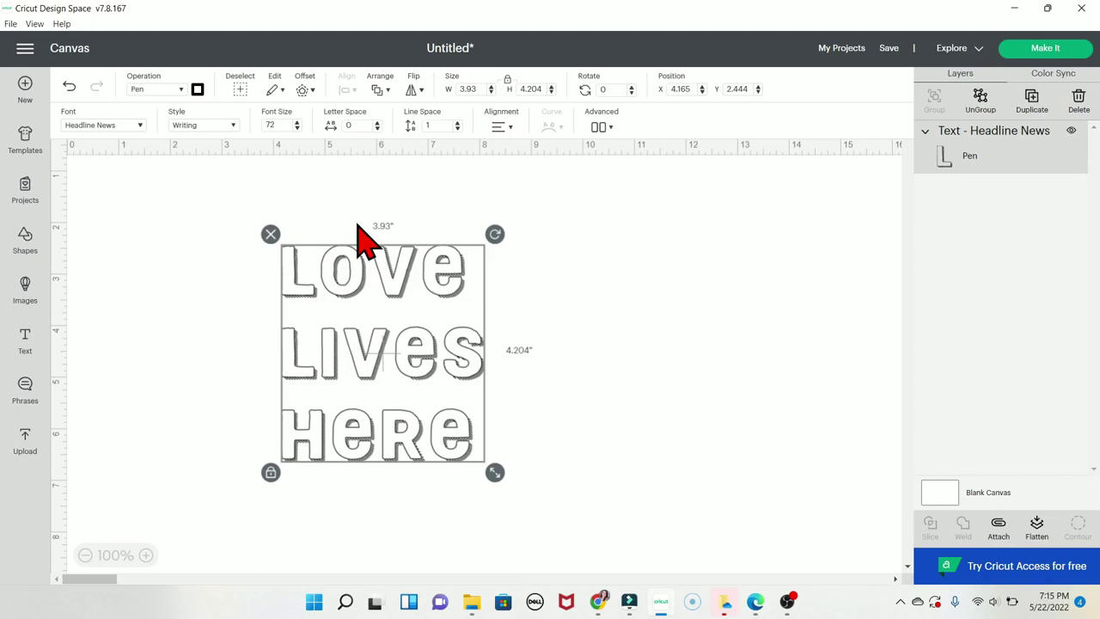
{"action": "left_click", "coordinate": [210, 129]}
{"action": "left_click", "coordinate": [215, 142]}
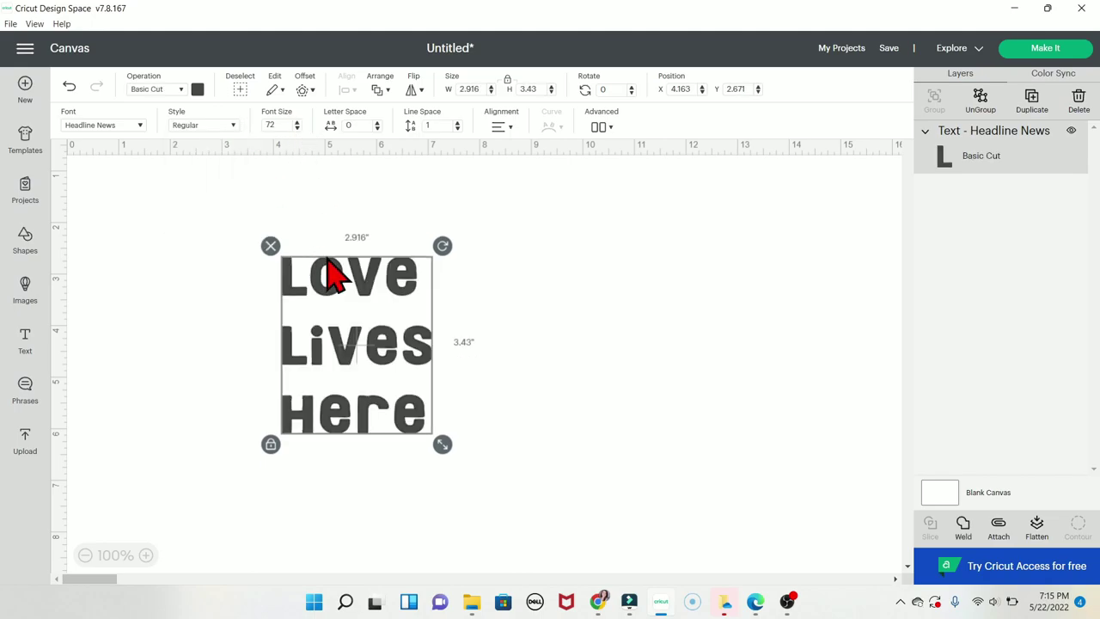
Step: Reduce the font size of the "Love Lives Here" text to 64
{"action": "left_click", "coordinate": [297, 128]}
{"action": "left_click", "coordinate": [297, 128]}
{"action": "left_click", "coordinate": [296, 129]}
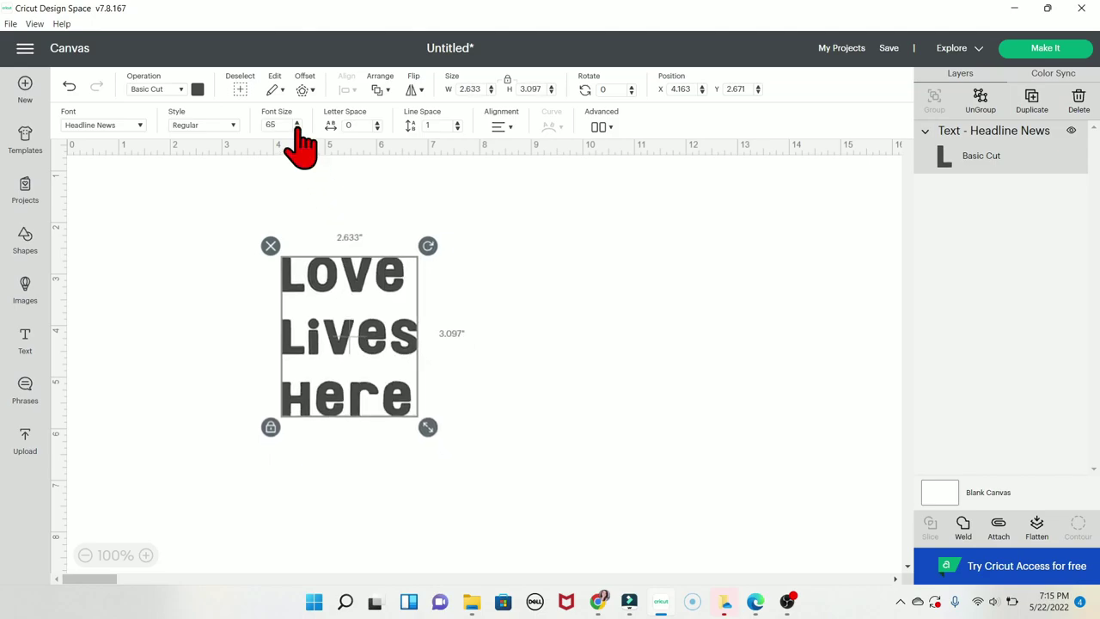
{"action": "left_click", "coordinate": [298, 128]}
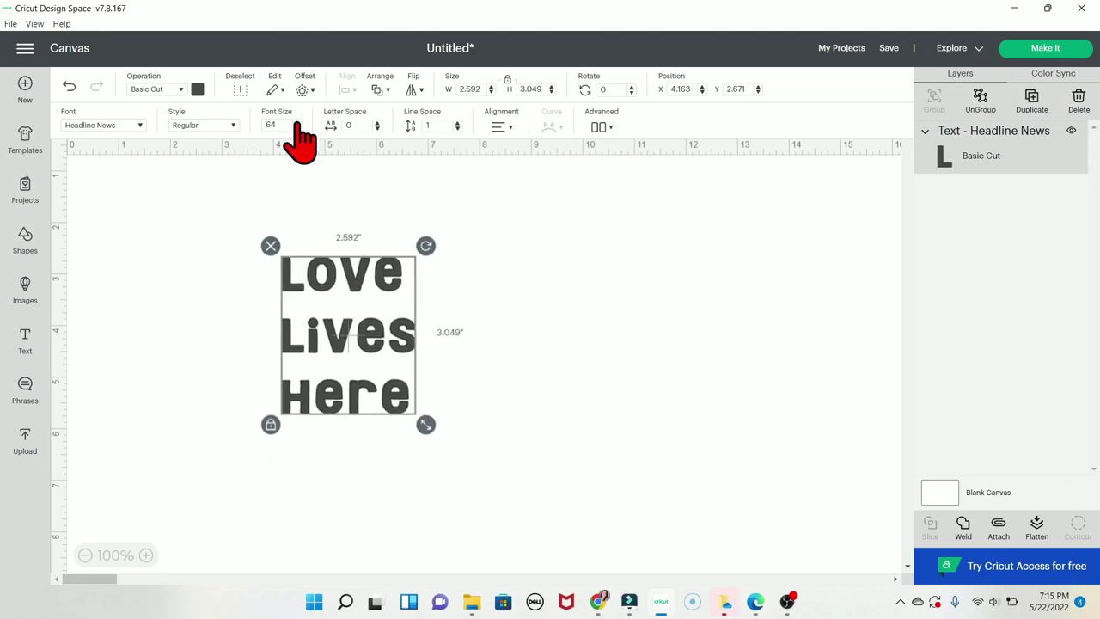
Step: Increase the font size of the "Love Lives Here" text to 70
{"action": "left_click", "coordinate": [296, 123]}
{"action": "left_click", "coordinate": [296, 123]}
{"action": "left_click", "coordinate": [297, 123]}
{"action": "left_click", "coordinate": [296, 123]}
{"action": "left_click", "coordinate": [297, 123]}
{"action": "left_click", "coordinate": [297, 123]}
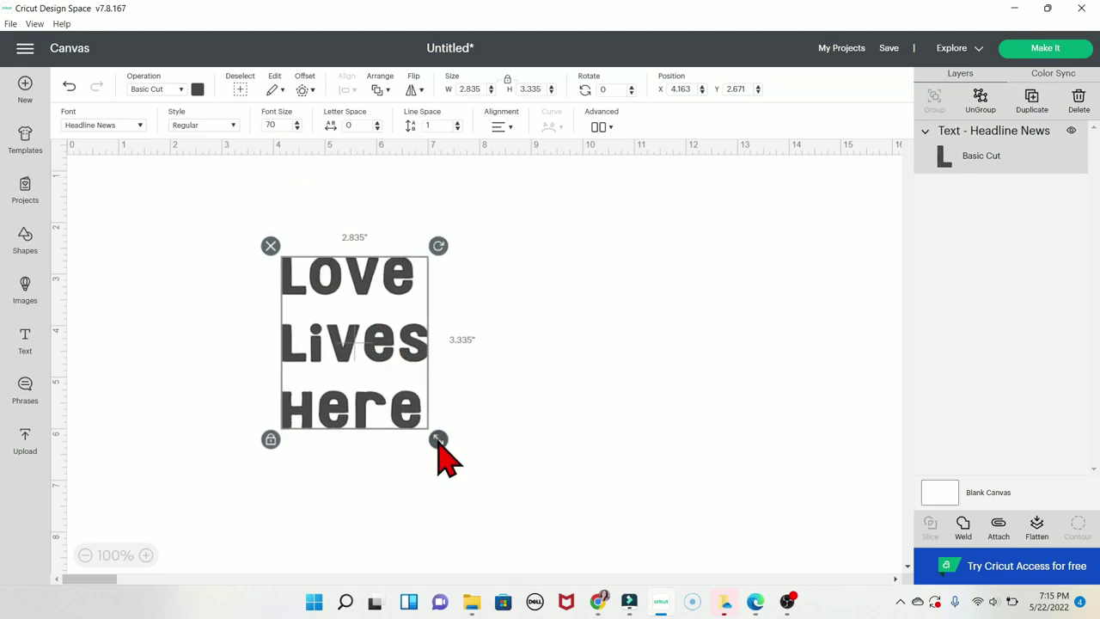
Step: Resize the "Love Lives Here" text freehand to about 3.07 by 3.61 in and move it to about X 5.16, Y 2.0
{"action": "left_click_drag", "start_coordinate": [438, 439], "coordinate": [533, 505]}
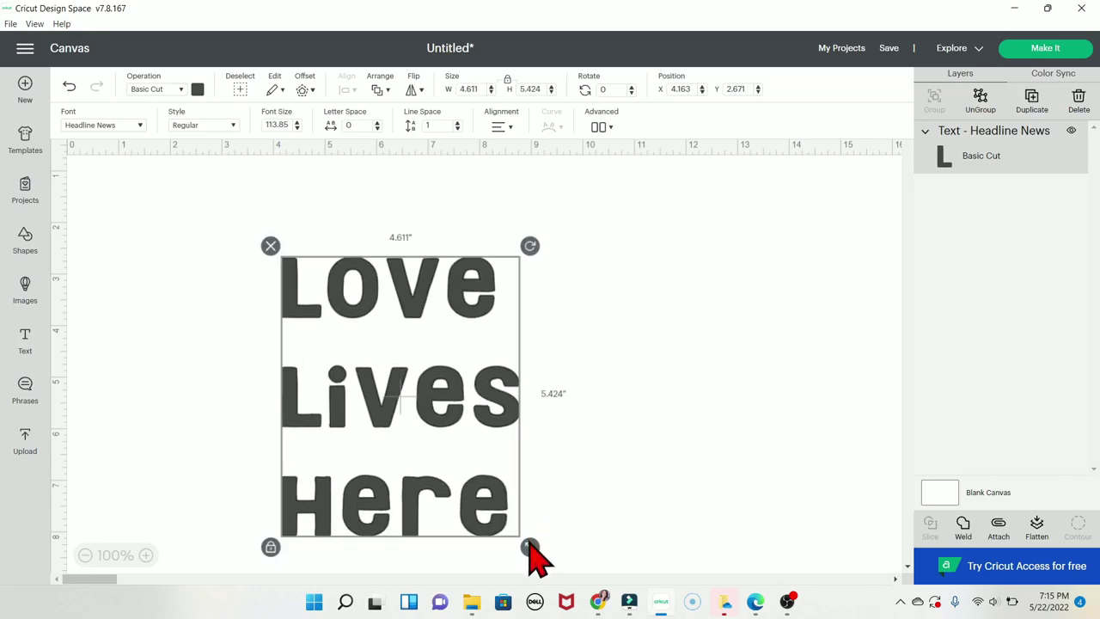
{"action": "left_click_drag", "start_coordinate": [530, 545], "coordinate": [451, 453]}
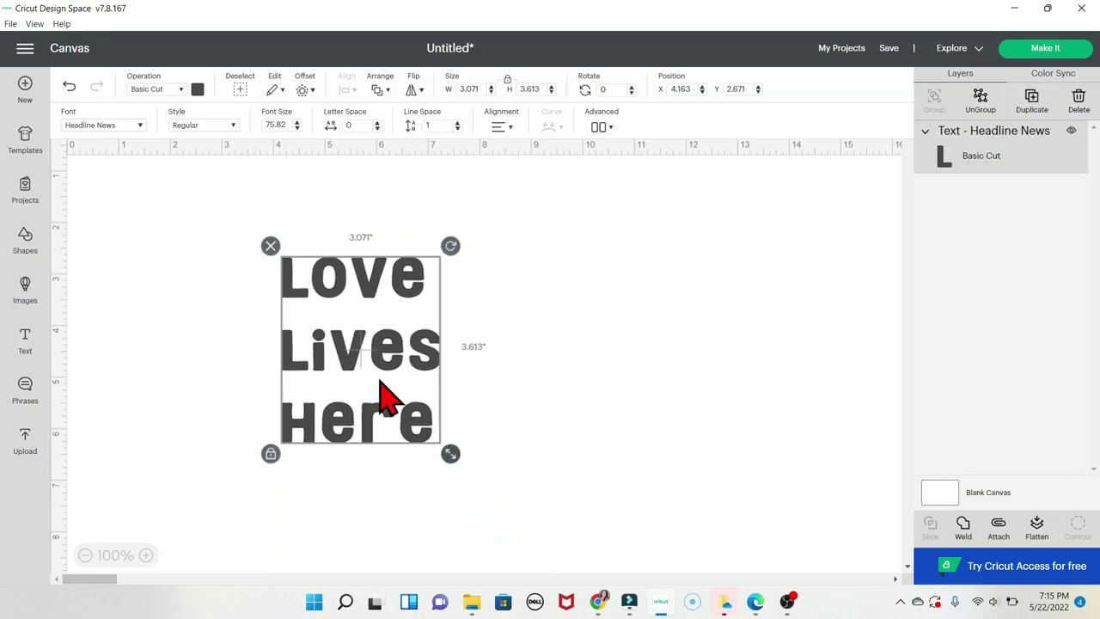
{"action": "left_click_drag", "start_coordinate": [365, 383], "coordinate": [417, 348]}
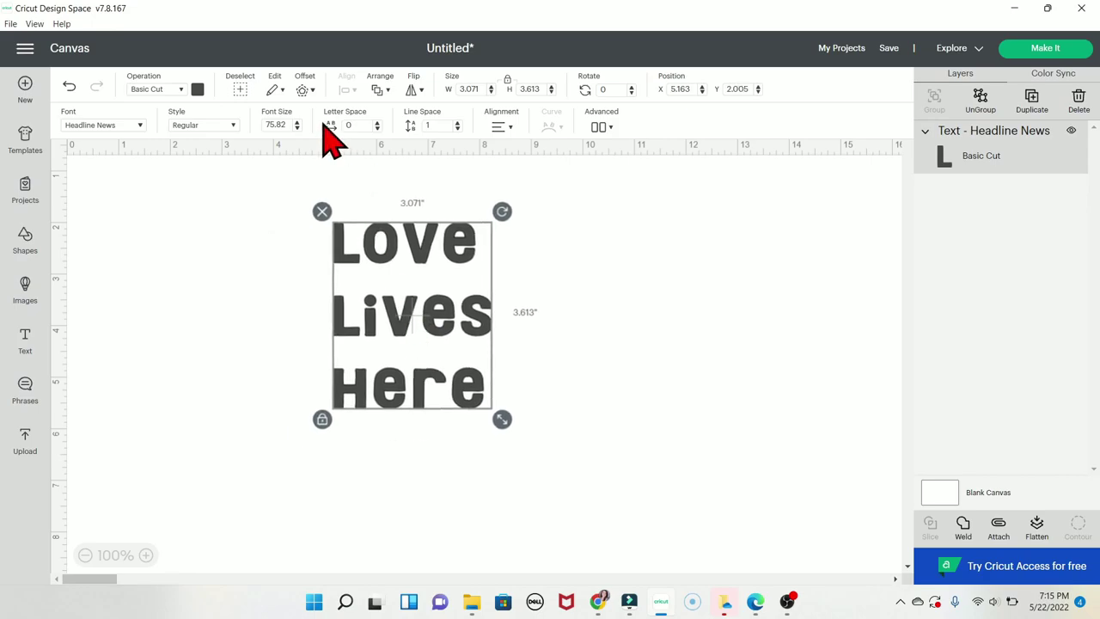
Step: Tighten the letter spacing of the "Love Lives Here" text to -1.5
{"action": "left_click", "coordinate": [376, 128]}
{"action": "left_click", "coordinate": [376, 128]}
{"action": "left_click", "coordinate": [376, 128]}
{"action": "left_click", "coordinate": [376, 129]}
{"action": "left_click", "coordinate": [376, 128]}
{"action": "left_click", "coordinate": [377, 128]}
{"action": "left_click", "coordinate": [377, 128]}
{"action": "left_click", "coordinate": [377, 128]}
{"action": "left_click", "coordinate": [376, 128]}
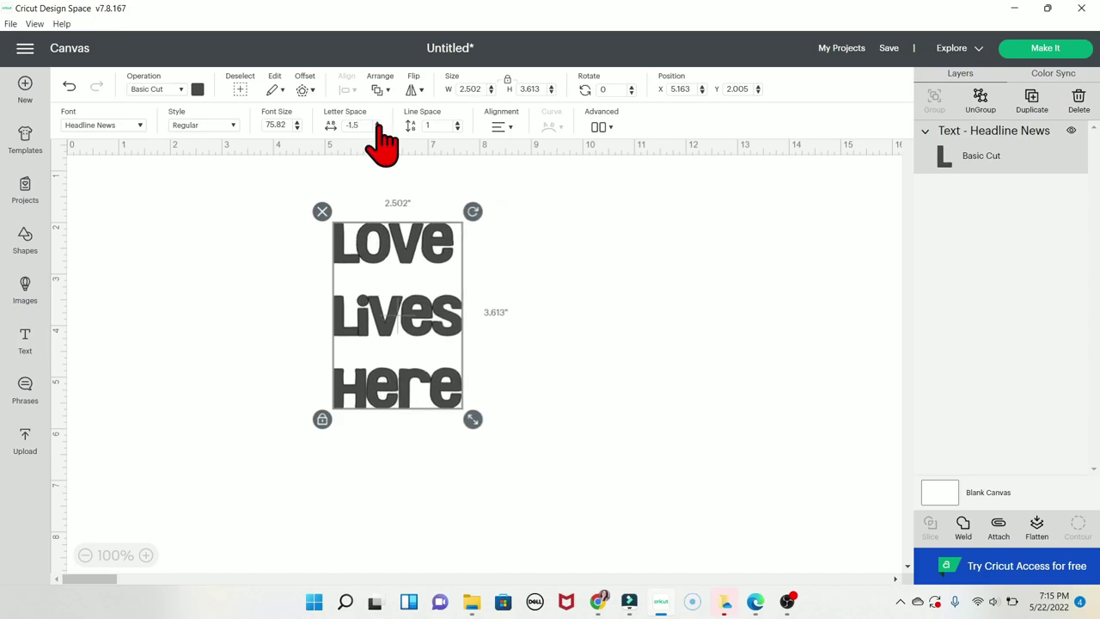
Step: Widen the letter spacing of the "Love Lives Here" text step by step, and return it to 0
{"action": "left_click", "coordinate": [376, 123]}
{"action": "left_click", "coordinate": [376, 123]}
{"action": "left_click", "coordinate": [376, 123]}
{"action": "left_click", "coordinate": [377, 123]}
{"action": "left_click", "coordinate": [376, 123]}
{"action": "left_click", "coordinate": [377, 123]}
{"action": "left_click", "coordinate": [376, 123]}
{"action": "left_click", "coordinate": [376, 123]}
{"action": "left_click", "coordinate": [376, 123]}
{"action": "left_click", "coordinate": [377, 123]}
{"action": "left_click", "coordinate": [377, 123]}
{"action": "left_click", "coordinate": [377, 123]}
{"action": "left_click", "coordinate": [376, 123]}
{"action": "left_click", "coordinate": [377, 123]}
{"action": "left_click", "coordinate": [377, 122]}
{"action": "left_click", "coordinate": [377, 123]}
{"action": "left_click", "coordinate": [376, 123]}
{"action": "left_click", "coordinate": [376, 123]}
{"action": "left_click", "coordinate": [377, 128]}
{"action": "left_click", "coordinate": [377, 128]}
{"action": "left_click", "coordinate": [377, 128]}
{"action": "left_click", "coordinate": [377, 128]}
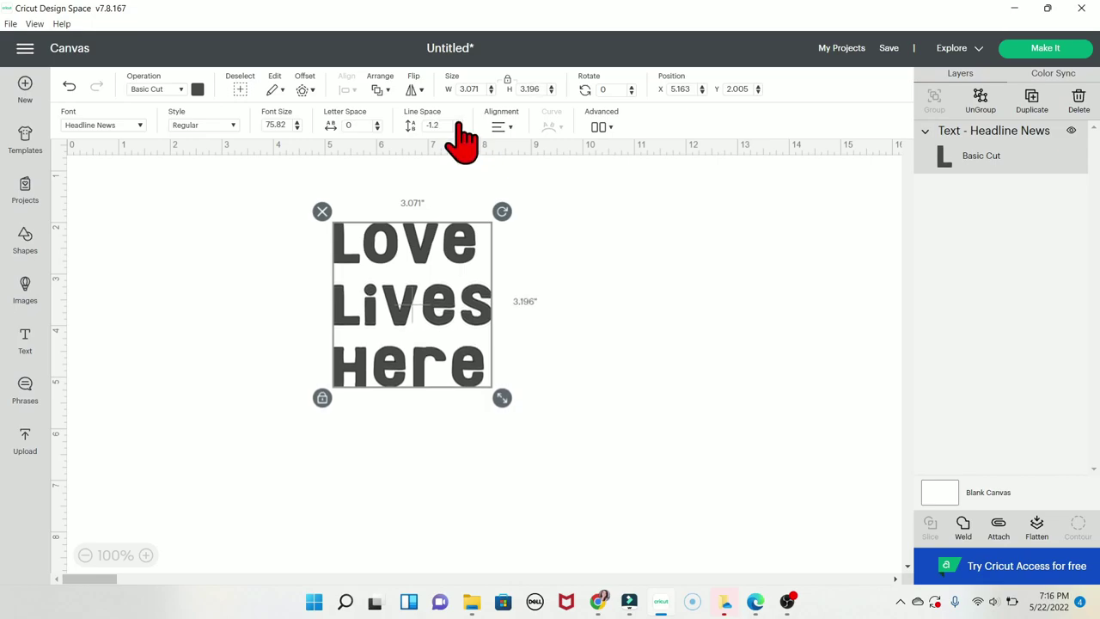
Step: Increase the line spacing of the "Love Lives Here" text to 1.9
{"action": "left_click", "coordinate": [457, 123]}
{"action": "left_click", "coordinate": [458, 123]}
{"action": "left_click", "coordinate": [457, 123]}
{"action": "left_click", "coordinate": [457, 123]}
{"action": "left_click", "coordinate": [457, 123]}
{"action": "left_click", "coordinate": [458, 123]}
{"action": "left_click", "coordinate": [458, 123]}
{"action": "left_click", "coordinate": [458, 123]}
{"action": "left_click", "coordinate": [458, 123]}
{"action": "left_click", "coordinate": [458, 123]}
{"action": "left_click", "coordinate": [458, 123]}
{"action": "left_click", "coordinate": [458, 123]}
{"action": "left_click", "coordinate": [458, 123]}
{"action": "left_click", "coordinate": [457, 123]}
{"action": "left_click", "coordinate": [457, 123]}
{"action": "left_click", "coordinate": [458, 123]}
{"action": "left_click", "coordinate": [457, 123]}
{"action": "left_click", "coordinate": [457, 123]}
{"action": "left_click", "coordinate": [458, 123]}
{"action": "left_click", "coordinate": [458, 123]}
{"action": "left_click", "coordinate": [458, 123]}
{"action": "left_click", "coordinate": [457, 123]}
{"action": "left_click", "coordinate": [458, 123]}
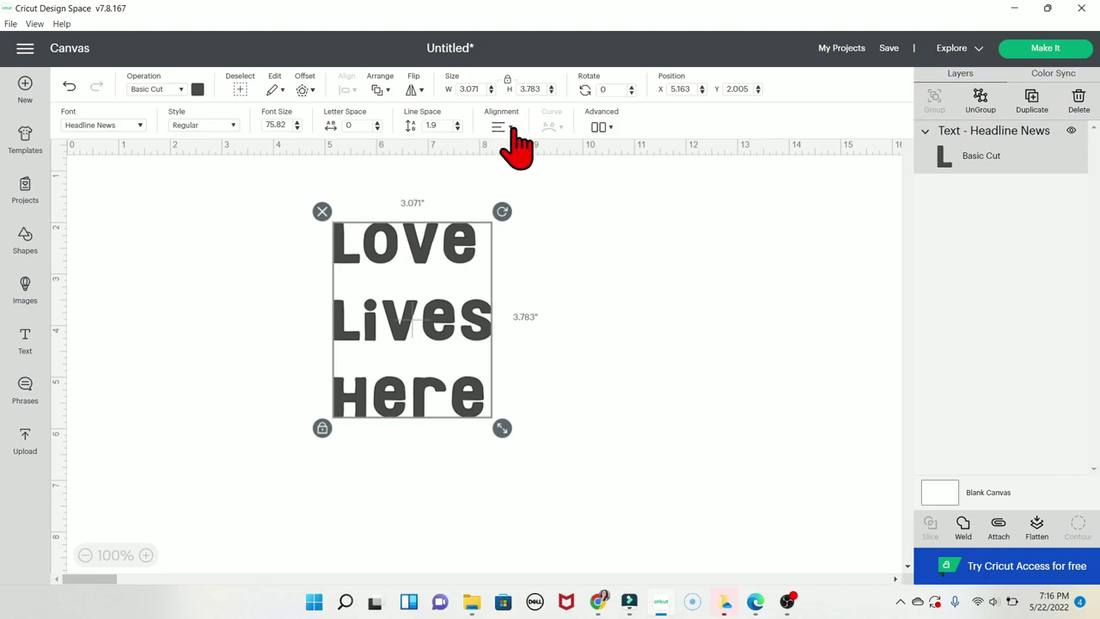
Step: Try the Center and Right alignments on the "Love Lives Here" text, and return it to Left
{"action": "left_click", "coordinate": [508, 129]}
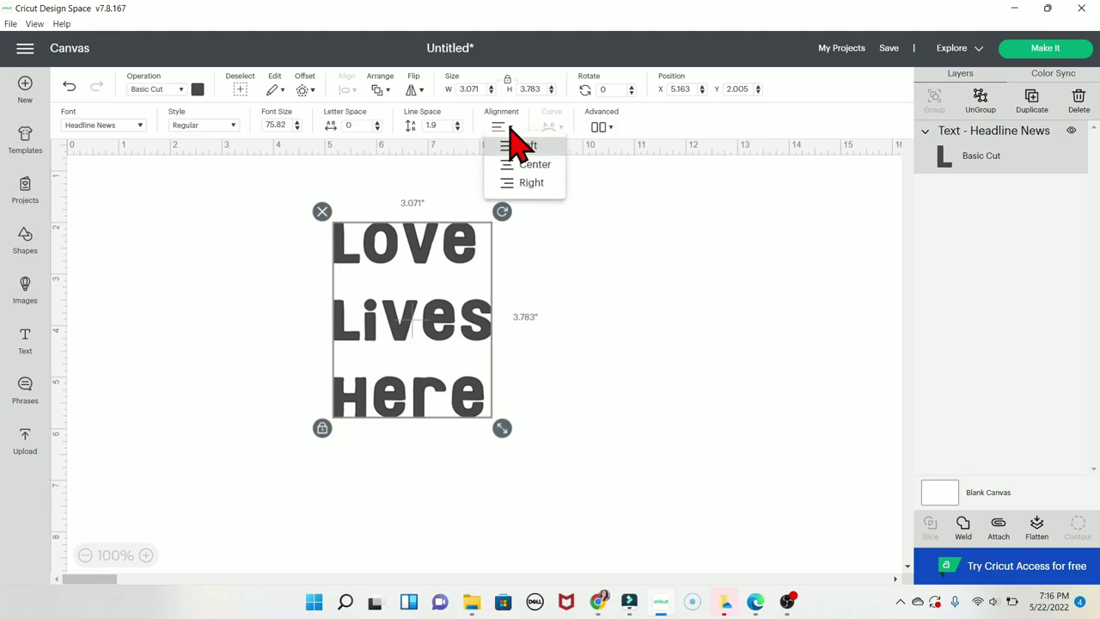
{"action": "left_click", "coordinate": [534, 165]}
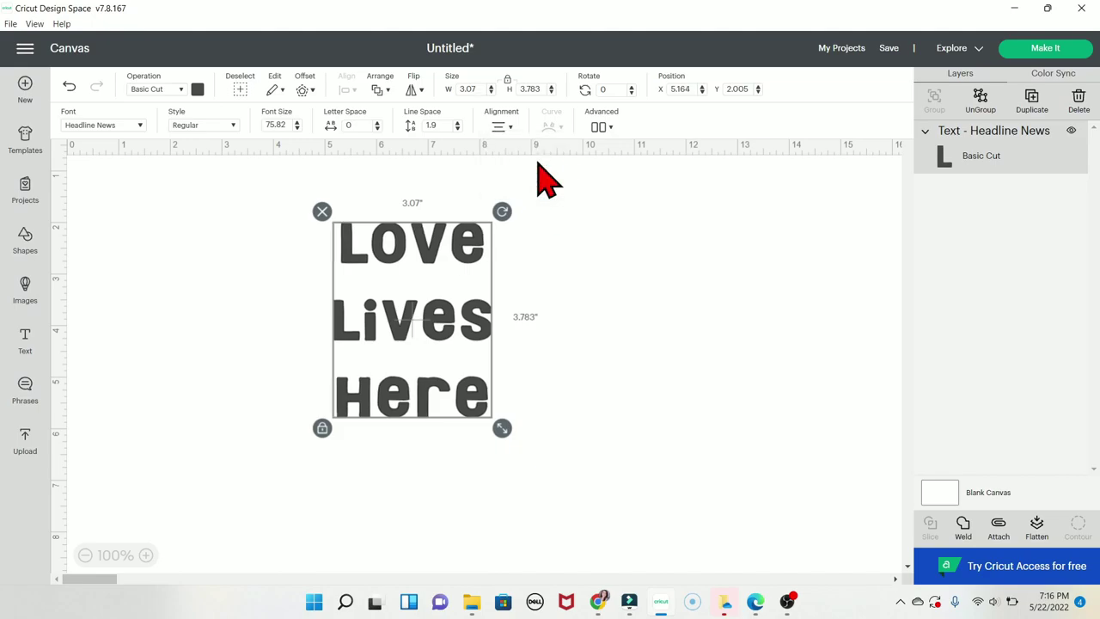
{"action": "left_click", "coordinate": [502, 127]}
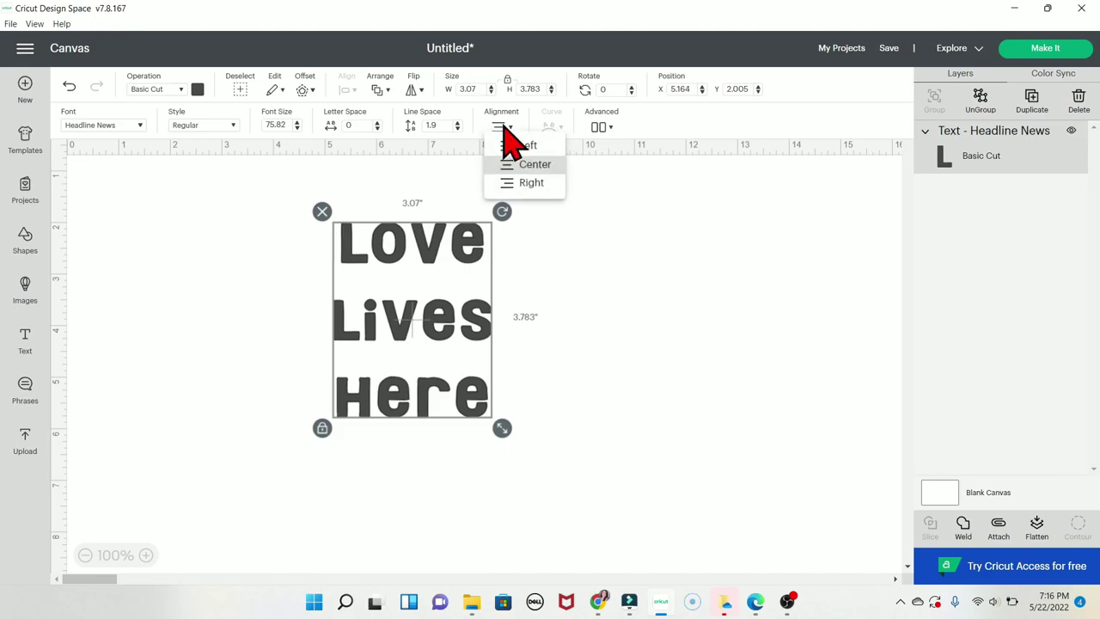
{"action": "left_click", "coordinate": [535, 183]}
{"action": "left_click", "coordinate": [502, 128]}
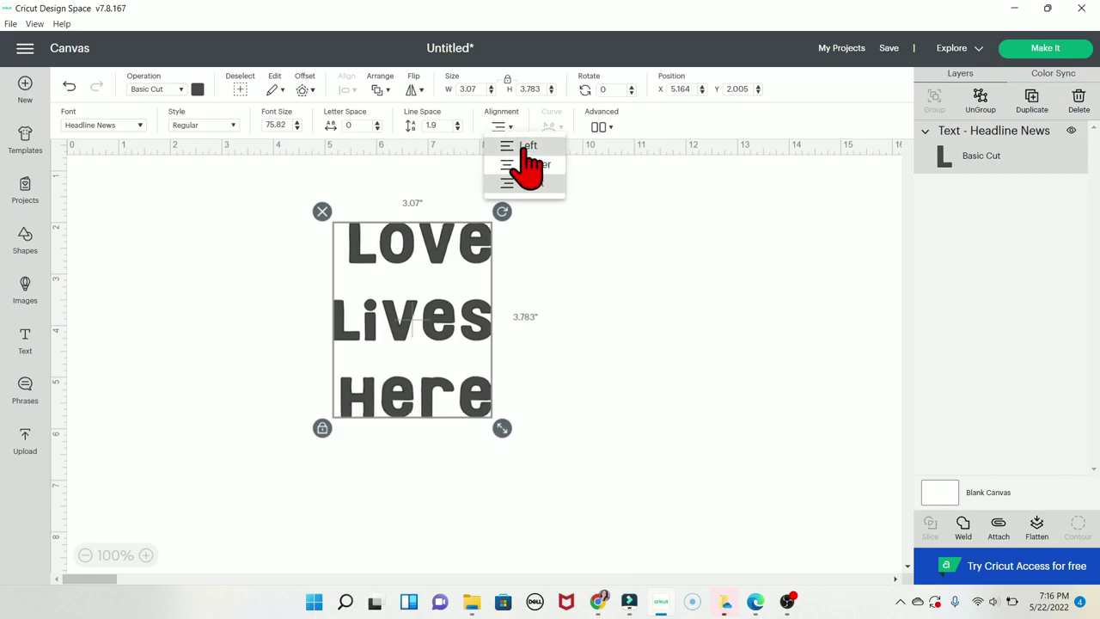
{"action": "left_click", "coordinate": [526, 152]}
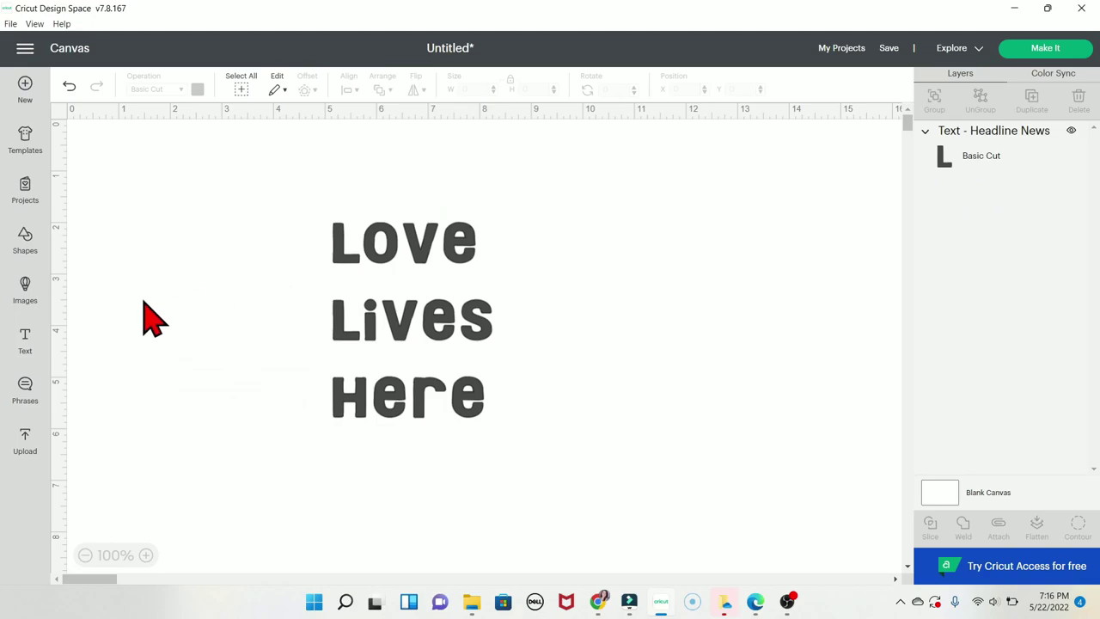
Step: Add a separate text reading "Love" and place it beside the "Love Lives Here" text at about X 10.14, Y 2.63
{"action": "left_click", "coordinate": [25, 342]}
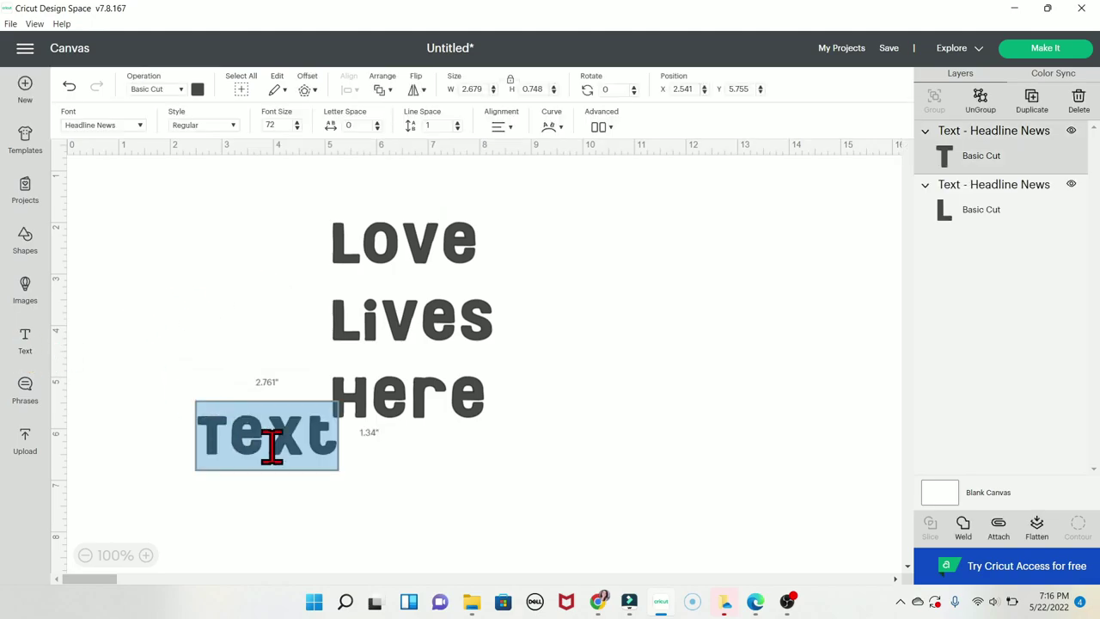
{"action": "type", "text": "Love"}
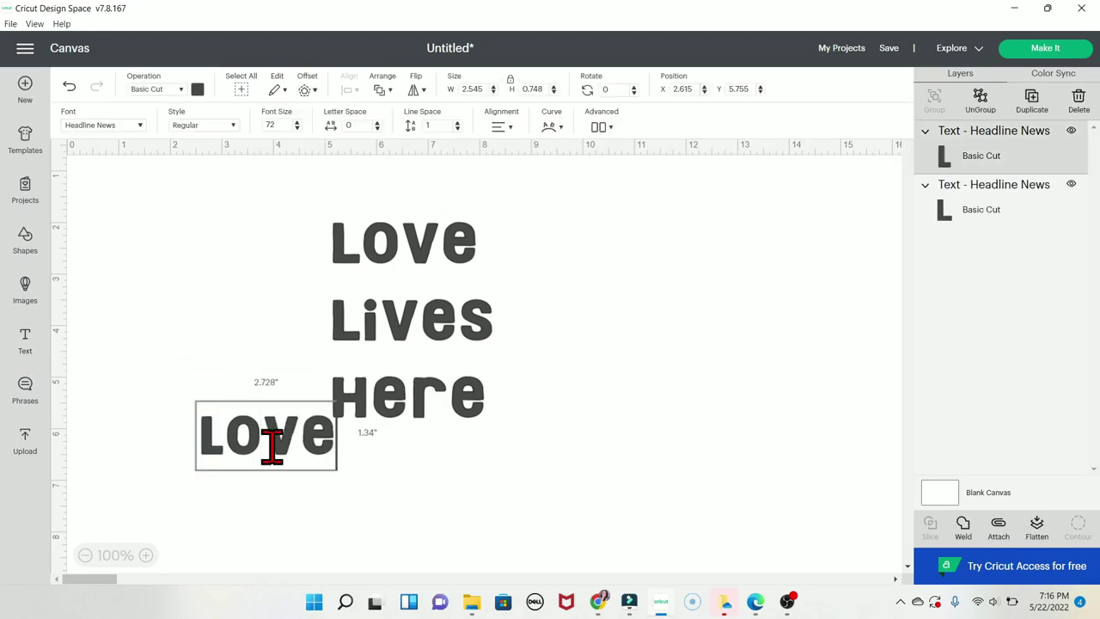
{"action": "left_click", "coordinate": [431, 510]}
{"action": "left_click_drag", "start_coordinate": [258, 459], "coordinate": [635, 268]}
Step: Try curving the single word "Love" and check which advanced ungroup options it offers
{"action": "left_click", "coordinate": [553, 129]}
{"action": "left_click_drag", "start_coordinate": [515, 160], "coordinate": [550, 167]}
{"action": "left_click", "coordinate": [600, 126]}
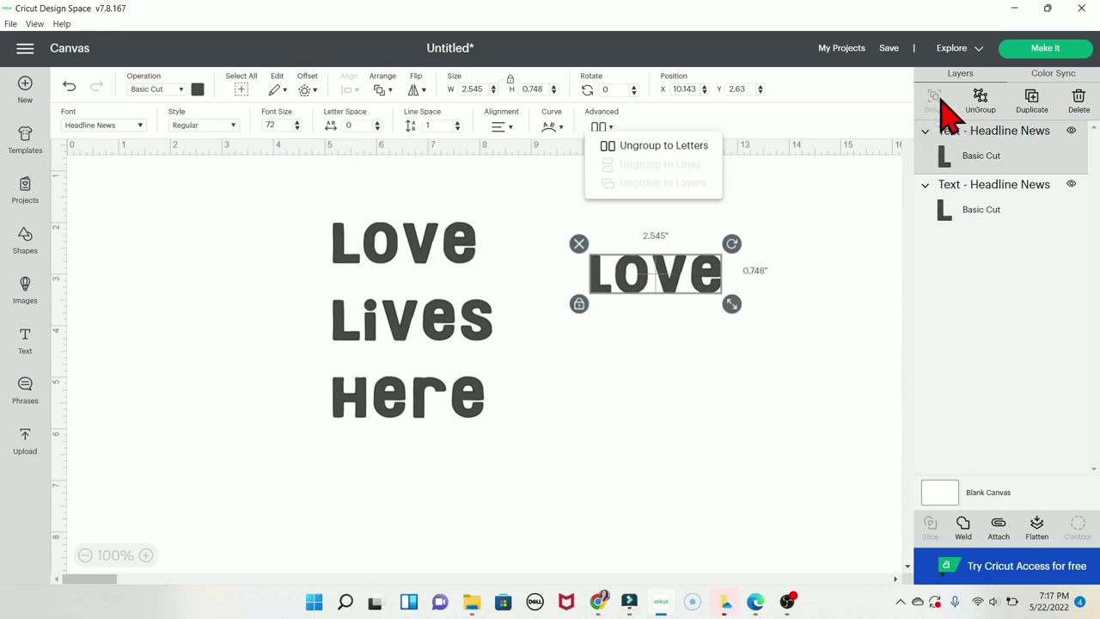
{"action": "left_click", "coordinate": [710, 288]}
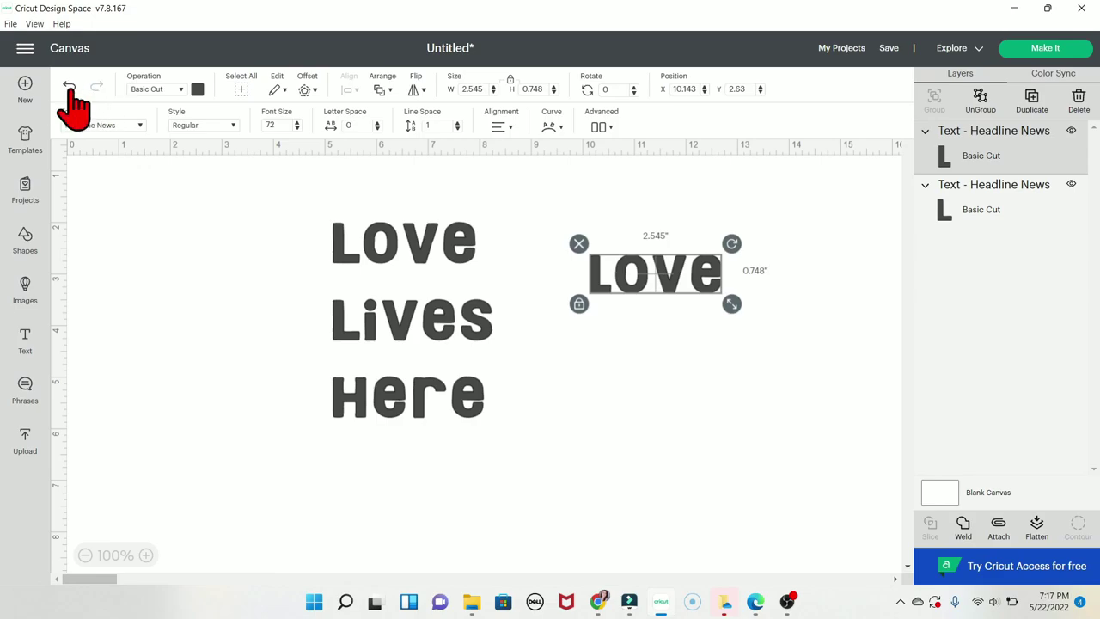
Step: Review the operation types, including the Foil choices, and set the single word "Love" to Guide
{"action": "left_click", "coordinate": [179, 92]}
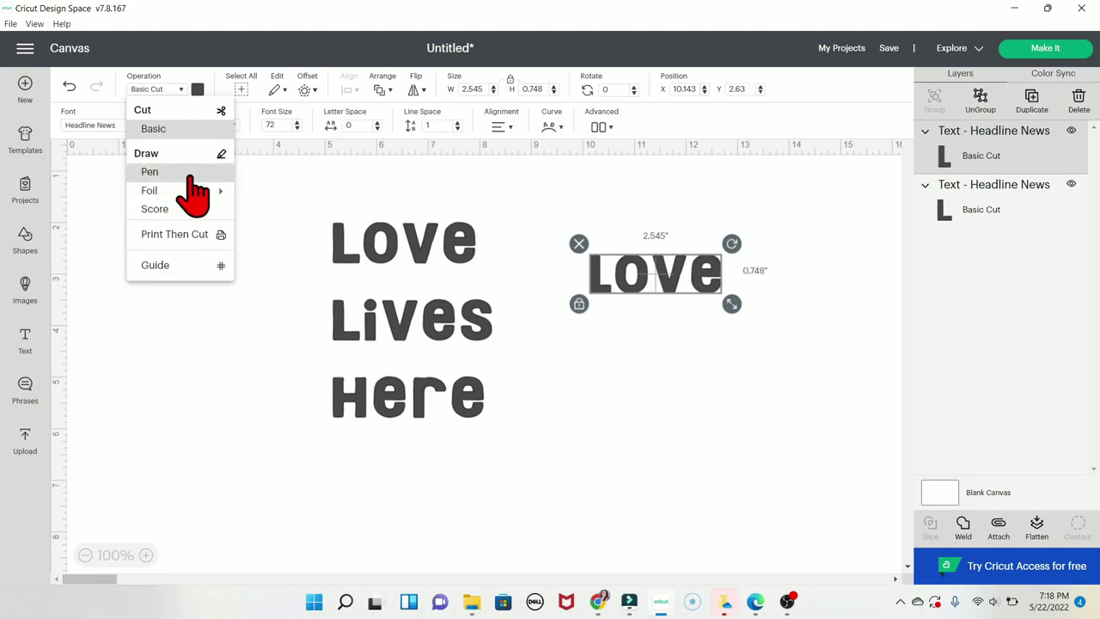
{"action": "mouse_move", "coordinate": [137, 193]}
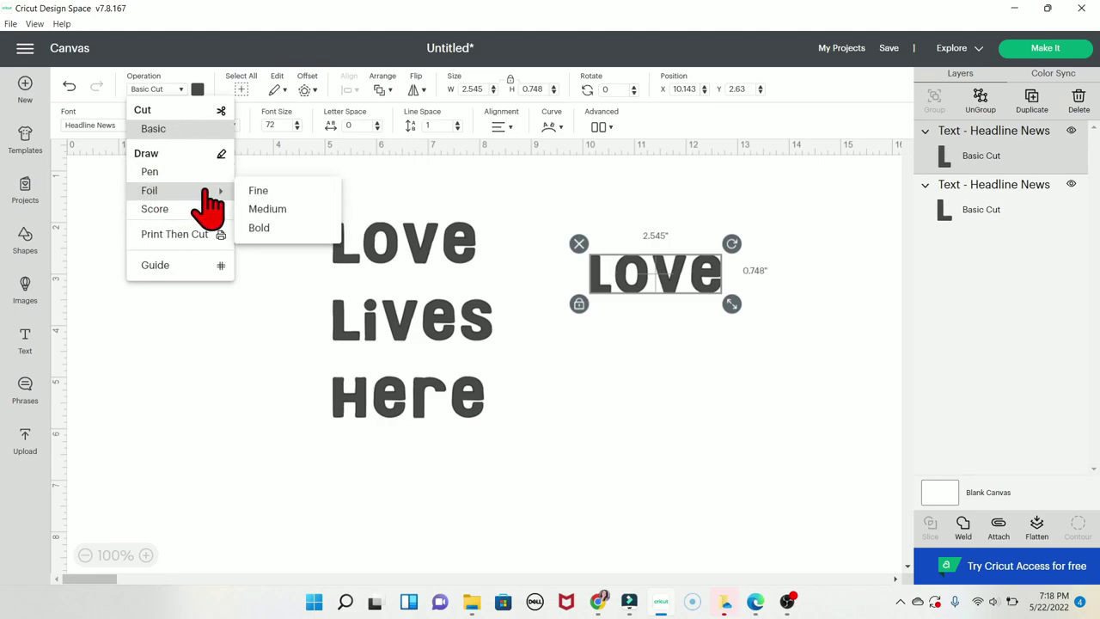
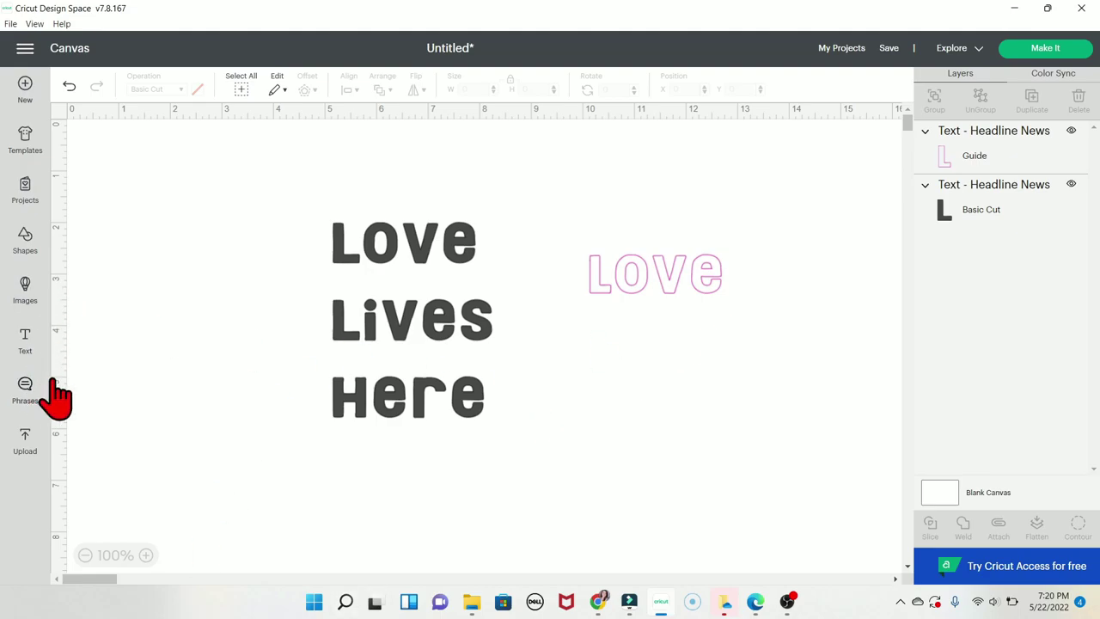
Step: Add a square, enlarge it to about 2.15 in and move it just below the single word "Love"
{"action": "left_click", "coordinate": [26, 245]}
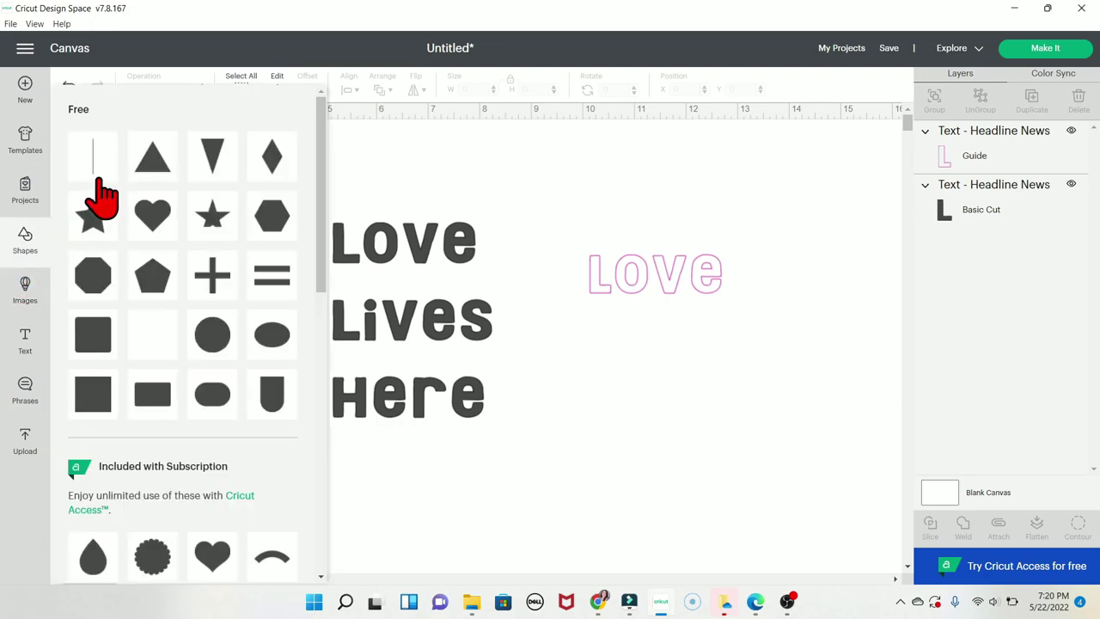
{"action": "left_click", "coordinate": [94, 398]}
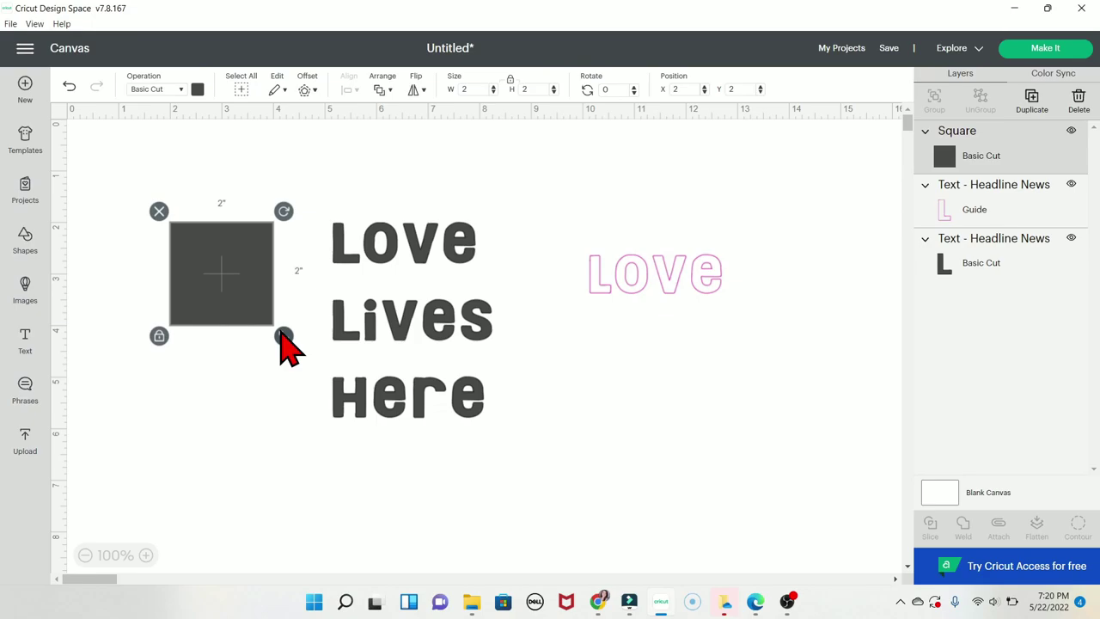
{"action": "mouse_move", "coordinate": [284, 337]}
{"action": "left_mouse_down"}
{"action": "mouse_move", "coordinate": [358, 361]}
{"action": "mouse_move", "coordinate": [313, 327]}
{"action": "mouse_move", "coordinate": [291, 342]}
{"action": "left_mouse_up"}
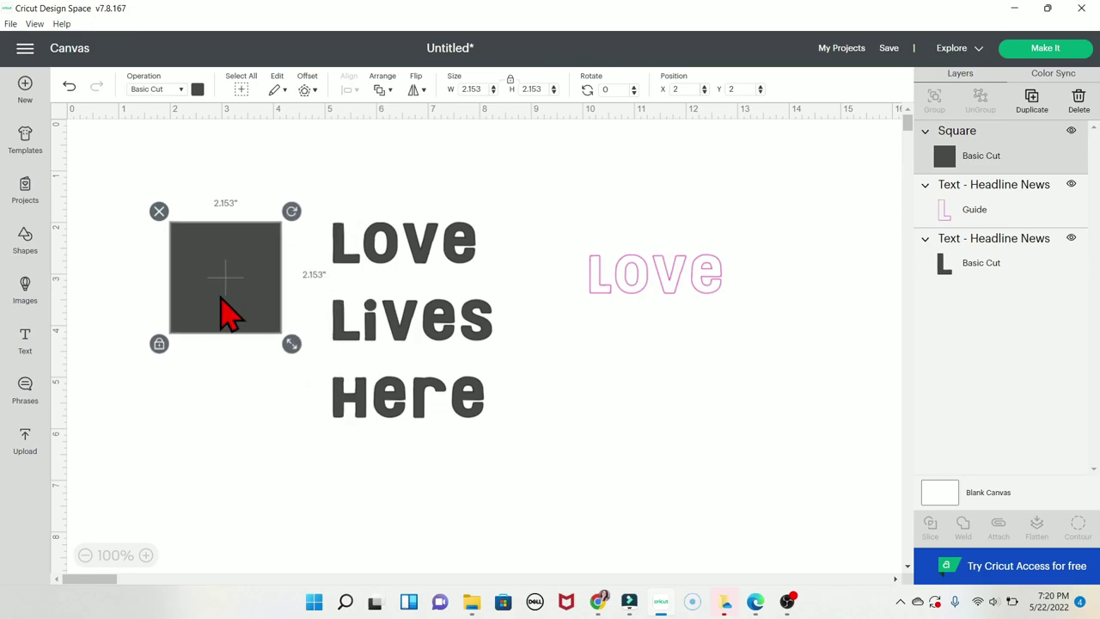
{"action": "left_click_drag", "start_coordinate": [225, 313], "coordinate": [724, 380]}
Step: Set the operation of the single word "Love" to Basic cut
{"action": "left_click", "coordinate": [607, 287]}
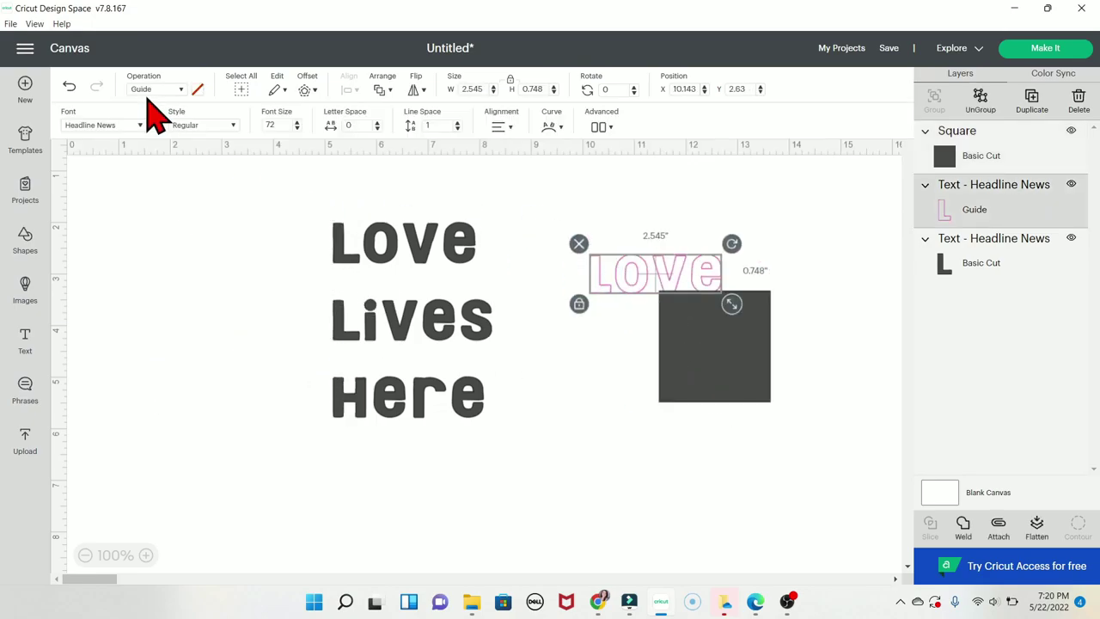
{"action": "left_click", "coordinate": [182, 90]}
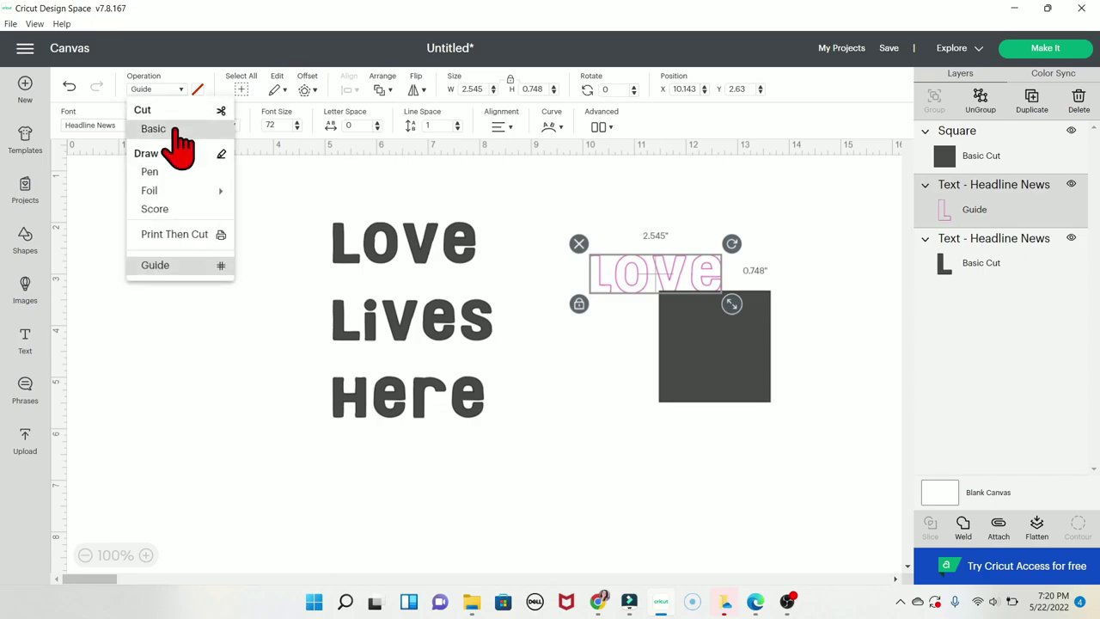
{"action": "left_click", "coordinate": [177, 130]}
Step: Move the square over the single word "Love" and, with its proportions unlocked, reshape it to about 3.01 by 1.36 in
{"action": "left_click_drag", "start_coordinate": [712, 356], "coordinate": [632, 305]}
{"action": "left_click", "coordinate": [572, 371]}
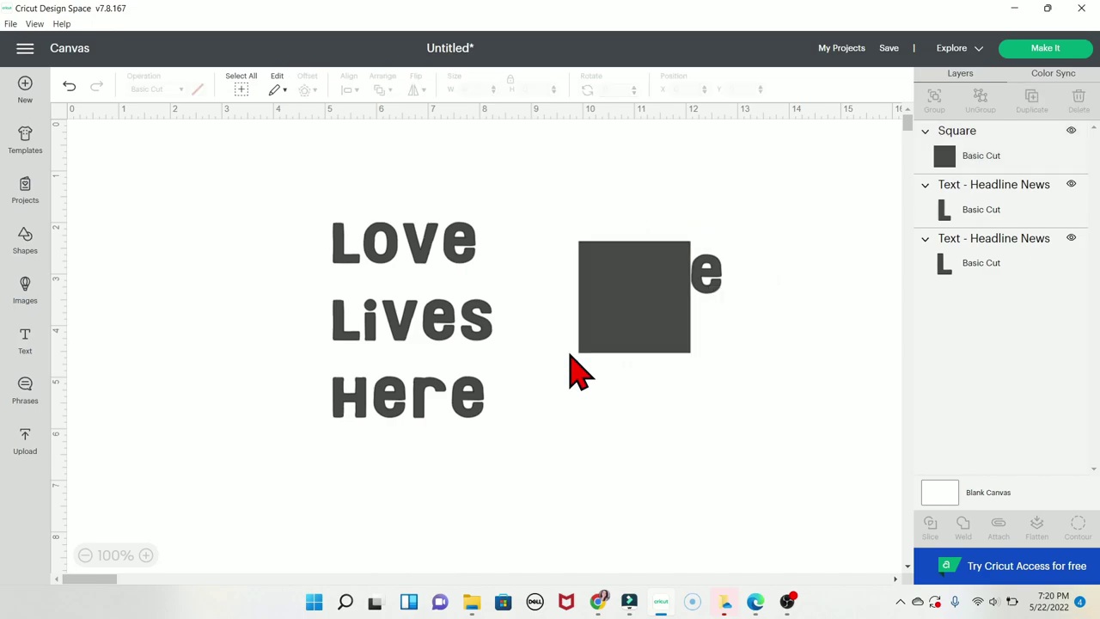
{"action": "left_click", "coordinate": [607, 339]}
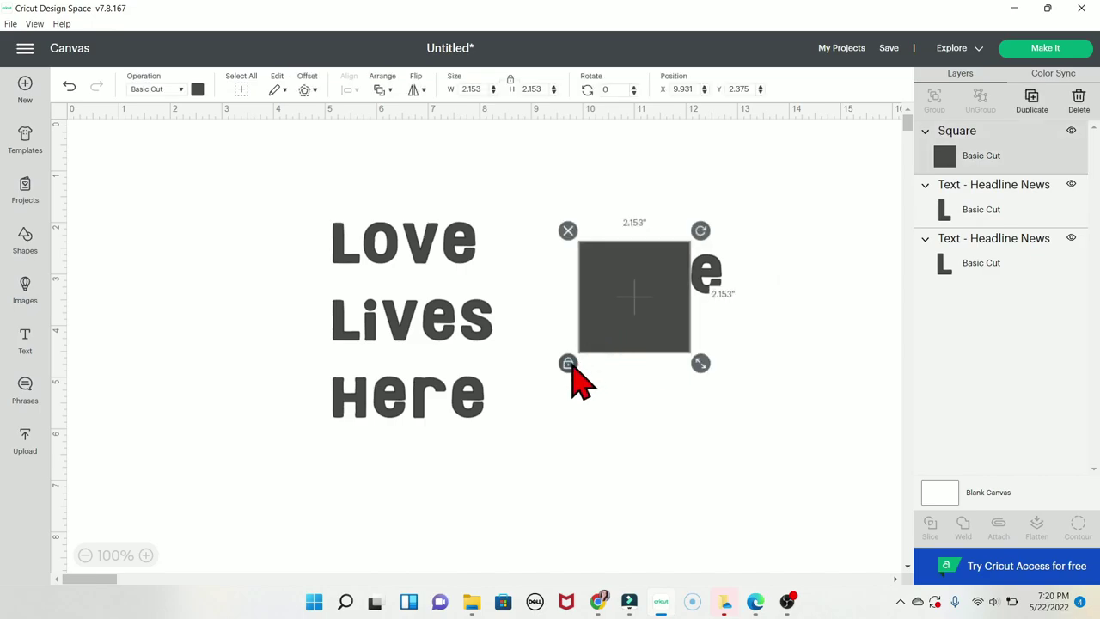
{"action": "left_click", "coordinate": [568, 363]}
{"action": "left_click_drag", "start_coordinate": [707, 364], "coordinate": [746, 329]}
{"action": "left_click", "coordinate": [715, 372]}
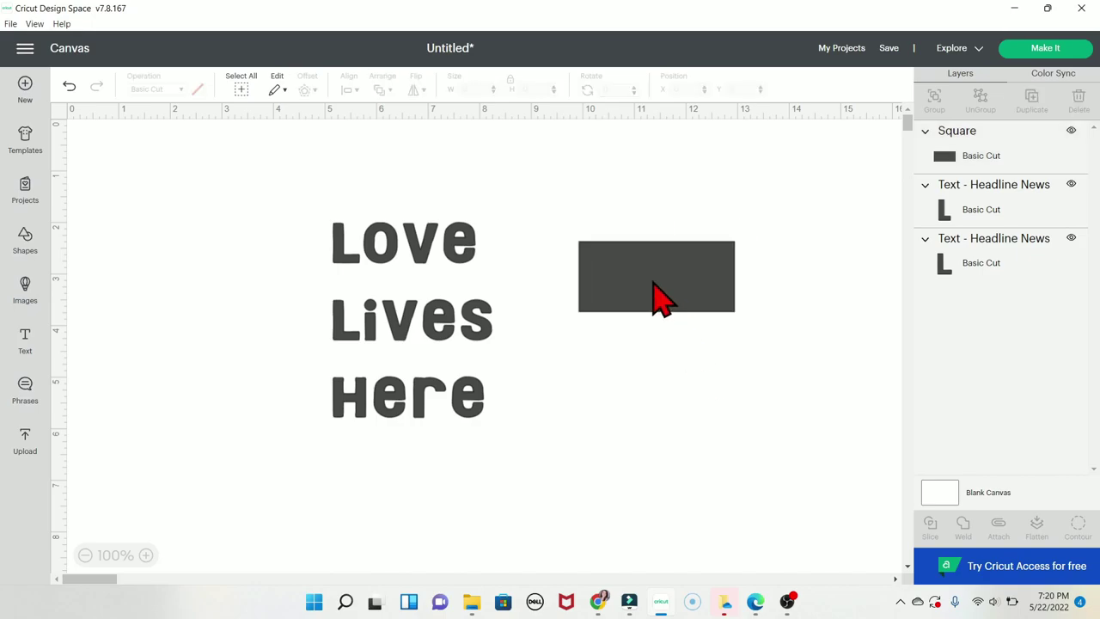
Step: Set the operation of the rectangle covering the single word "Love" to Guide
{"action": "left_click", "coordinate": [657, 293]}
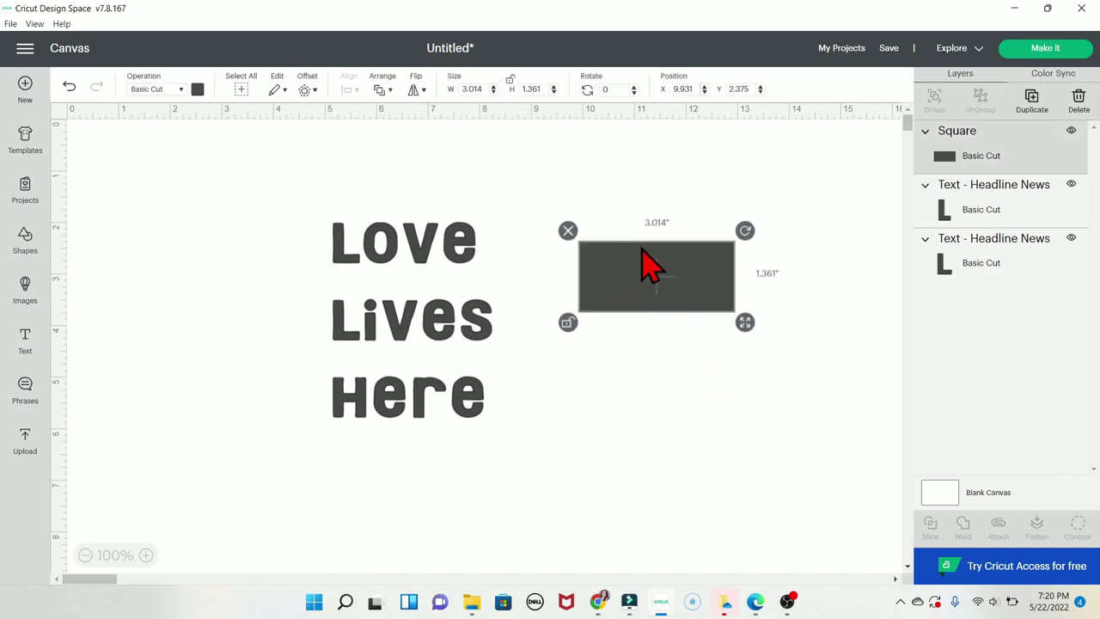
{"action": "left_click", "coordinate": [179, 89]}
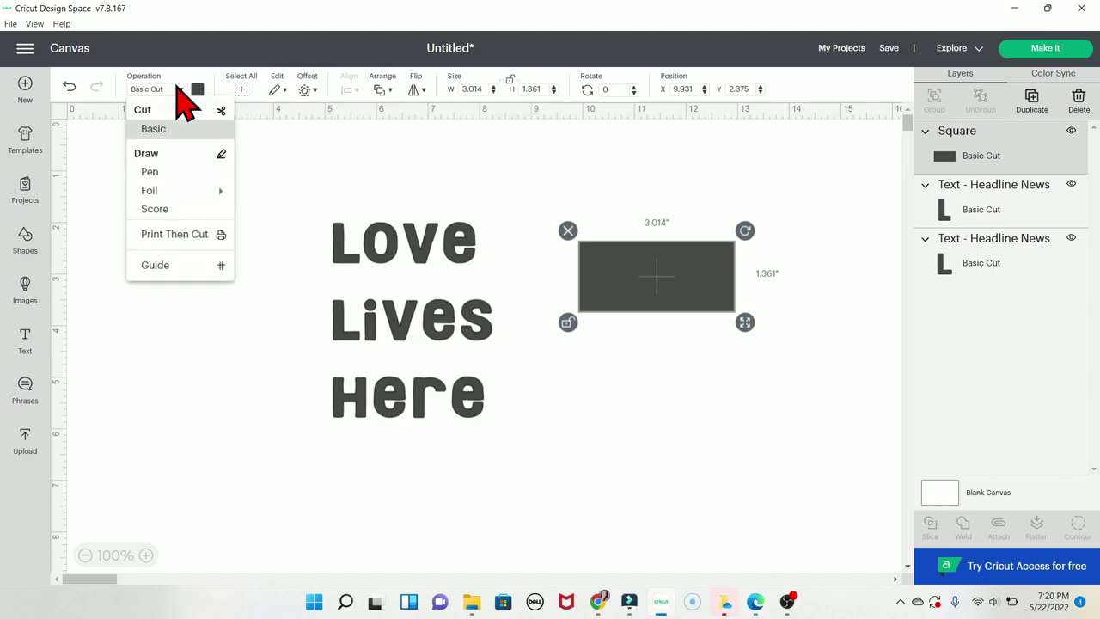
{"action": "left_click", "coordinate": [182, 264]}
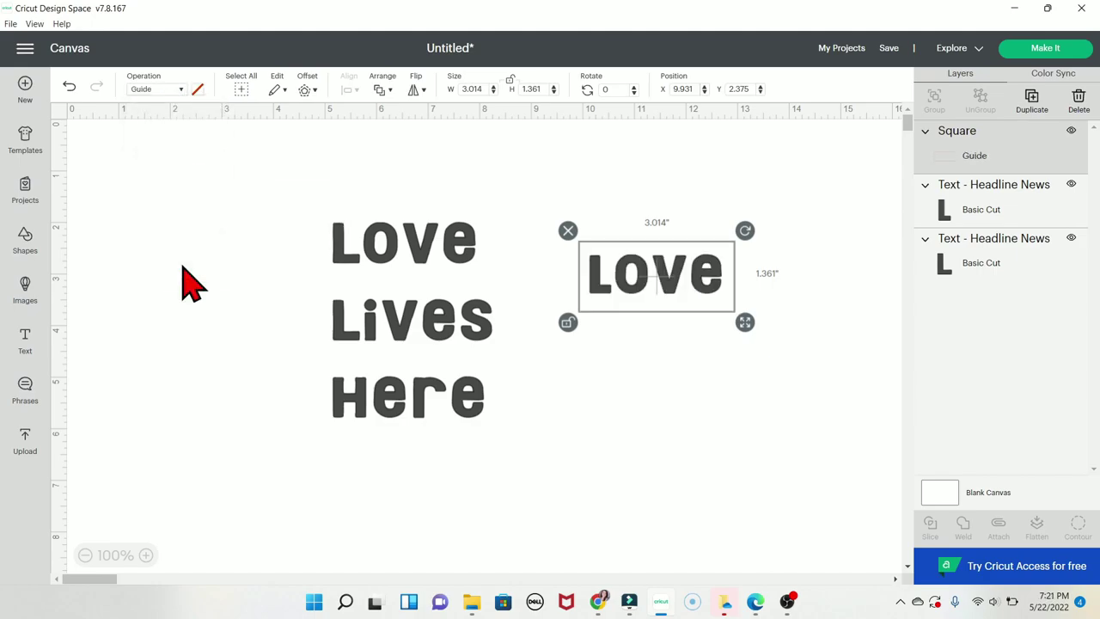
{"action": "left_click", "coordinate": [614, 387]}
Step: Shift the guide rectangle to about X 9.83, Y 2.32 so it frames the single word "Love"
{"action": "left_click", "coordinate": [677, 287]}
{"action": "left_click_drag", "start_coordinate": [683, 296], "coordinate": [674, 287]}
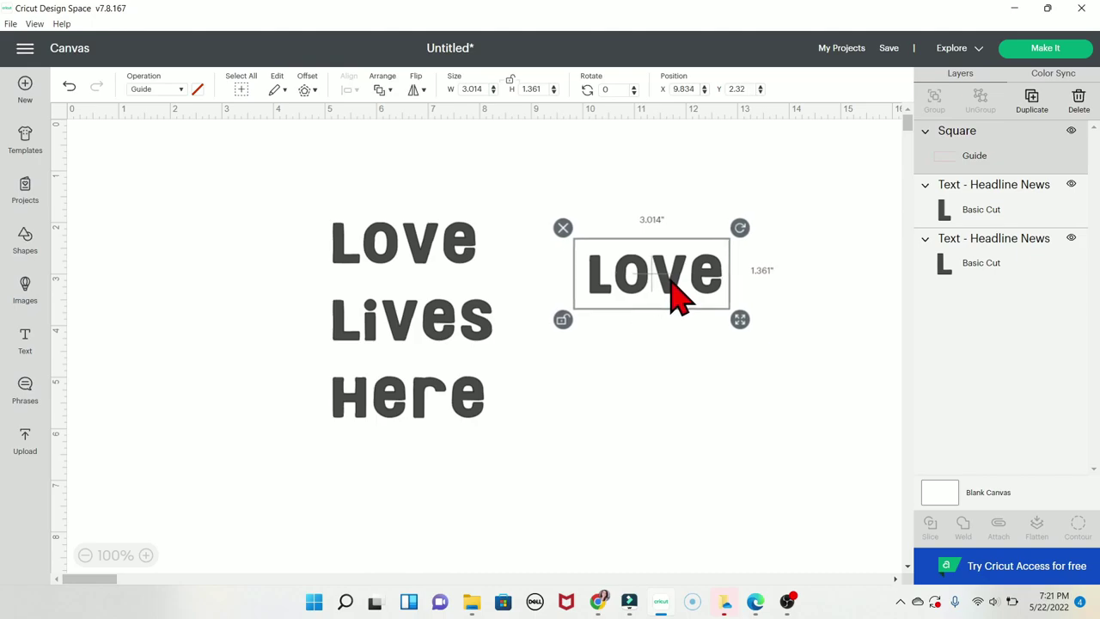
{"action": "left_click", "coordinate": [704, 354]}
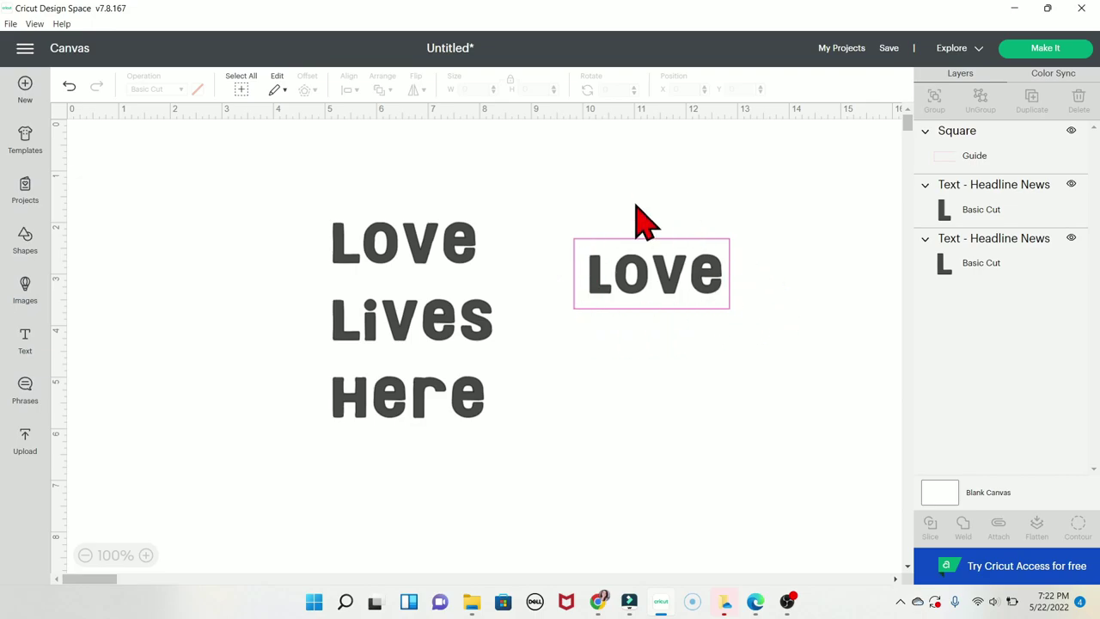
Step: Move the guide rectangle below the single word "Love" and select that word
{"action": "left_click", "coordinate": [632, 291]}
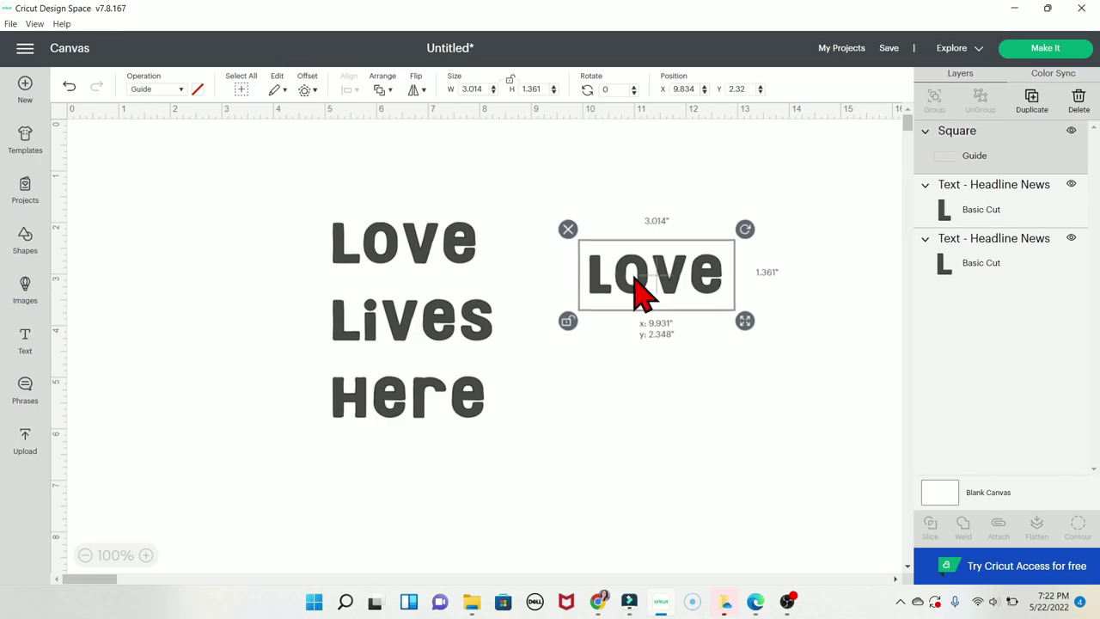
{"action": "left_click", "coordinate": [624, 344]}
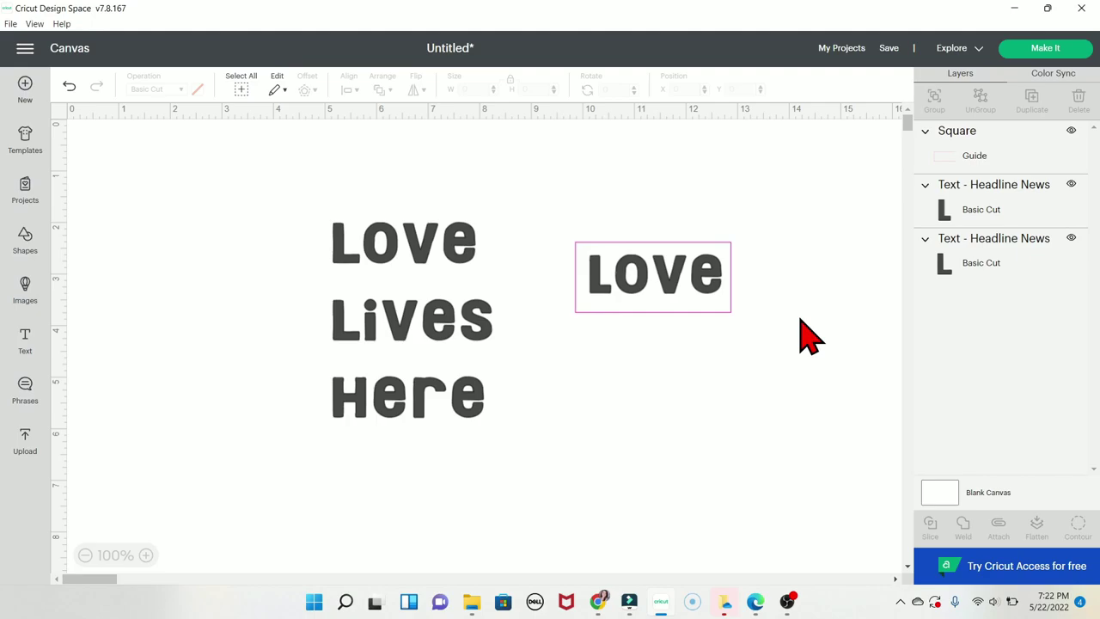
{"action": "left_click", "coordinate": [658, 293]}
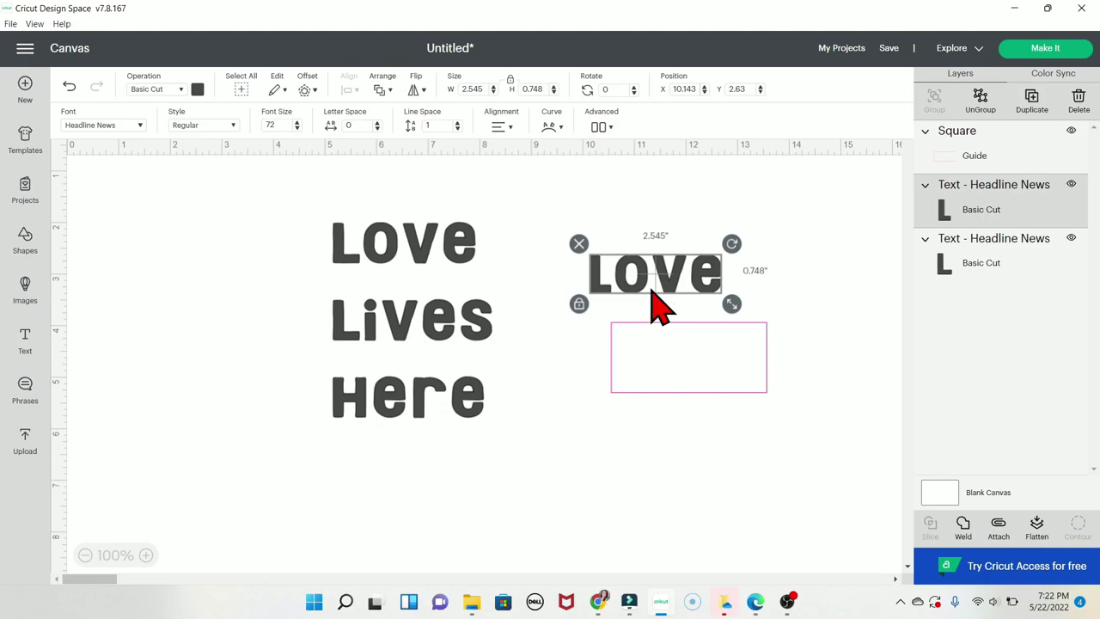
Step: Try selecting and deselecting everything on the canvas, and examine the Edit options with nothing selected and with the single word "Love" selected
{"action": "left_click", "coordinate": [242, 89]}
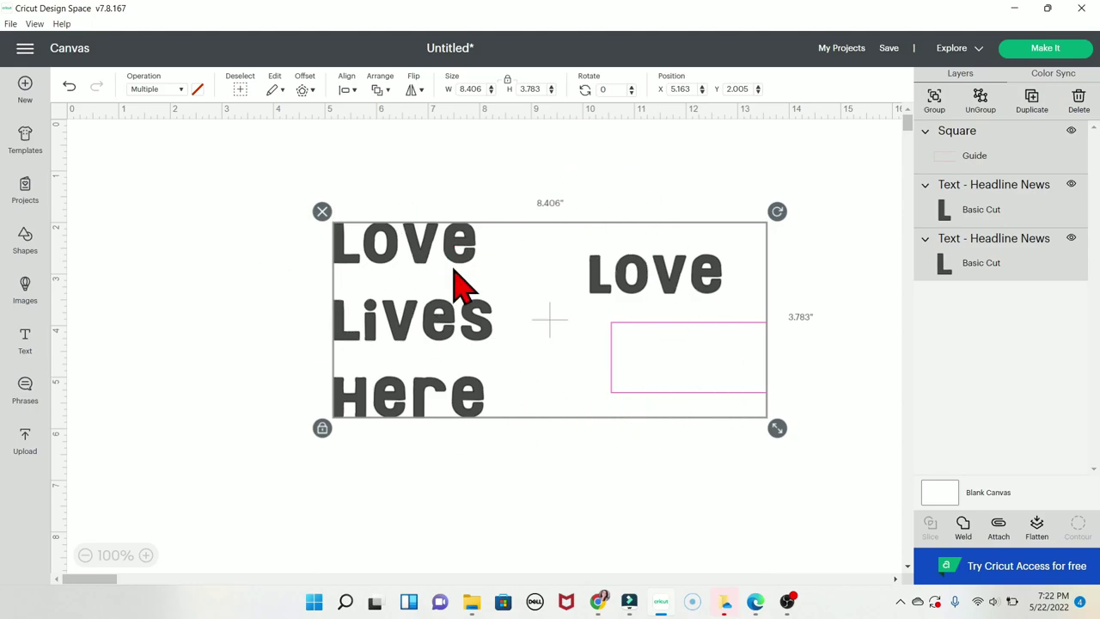
{"action": "left_click", "coordinate": [243, 89]}
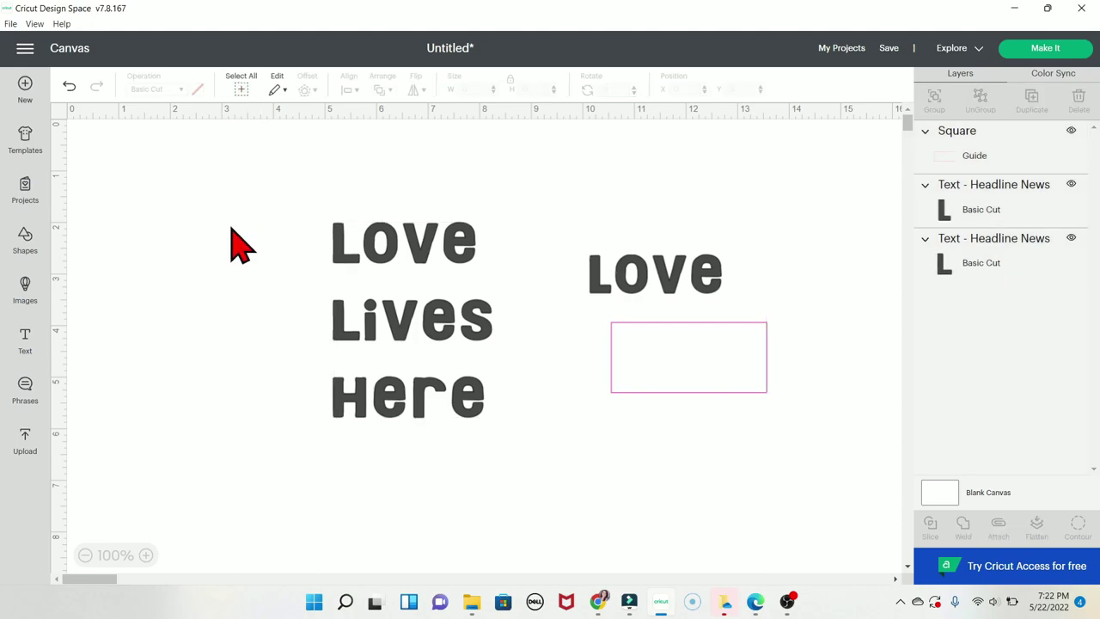
{"action": "left_click", "coordinate": [276, 90]}
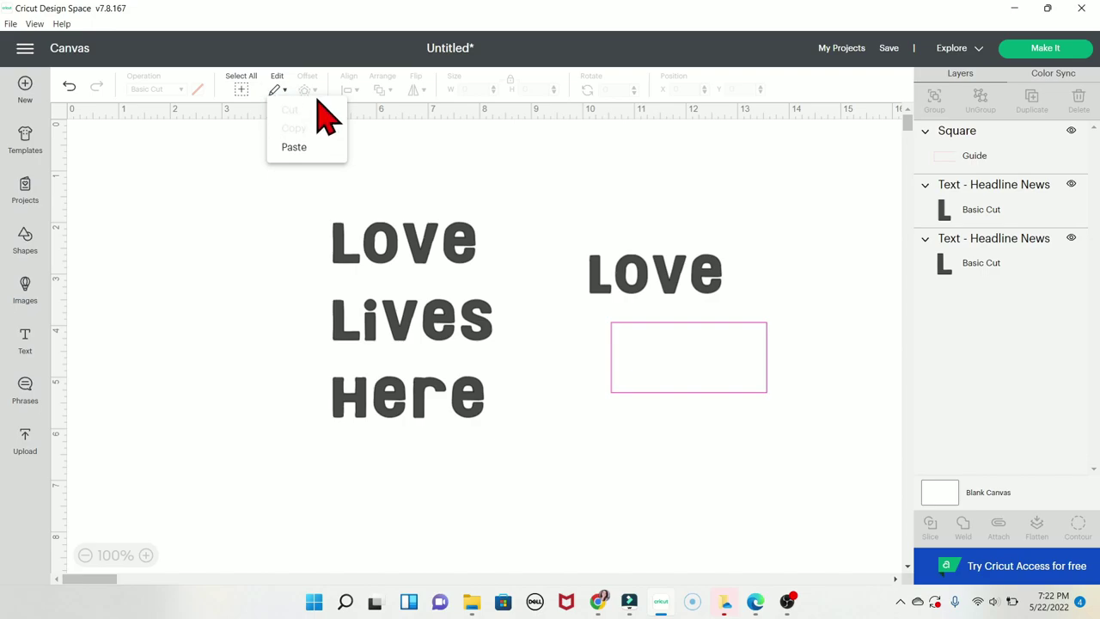
{"action": "left_click", "coordinate": [636, 297]}
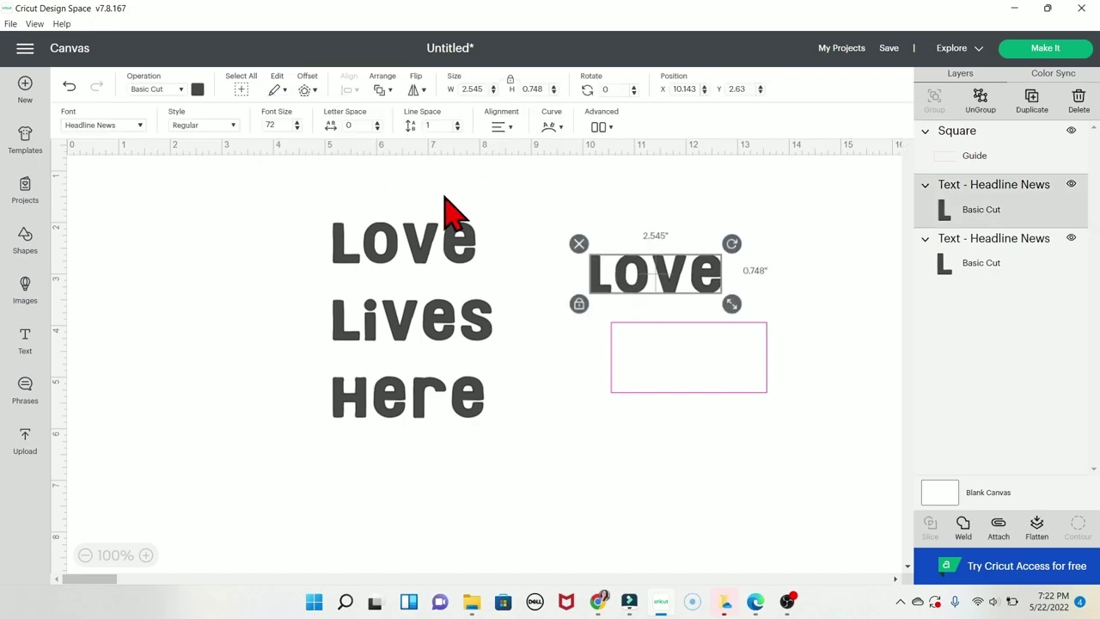
{"action": "left_click", "coordinate": [276, 91]}
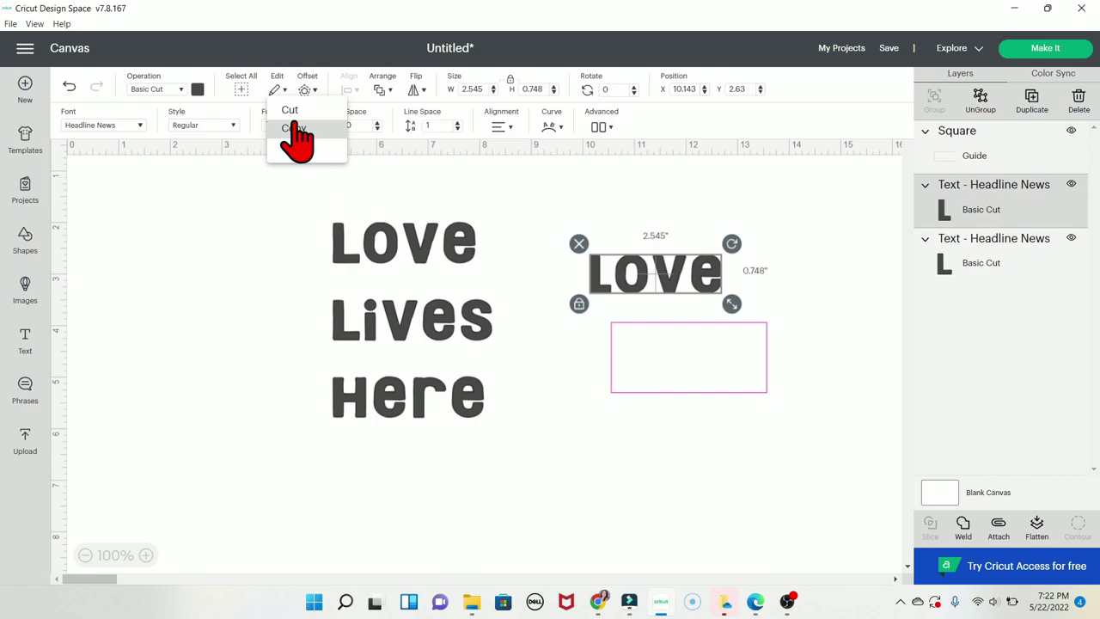
{"action": "left_click", "coordinate": [647, 296]}
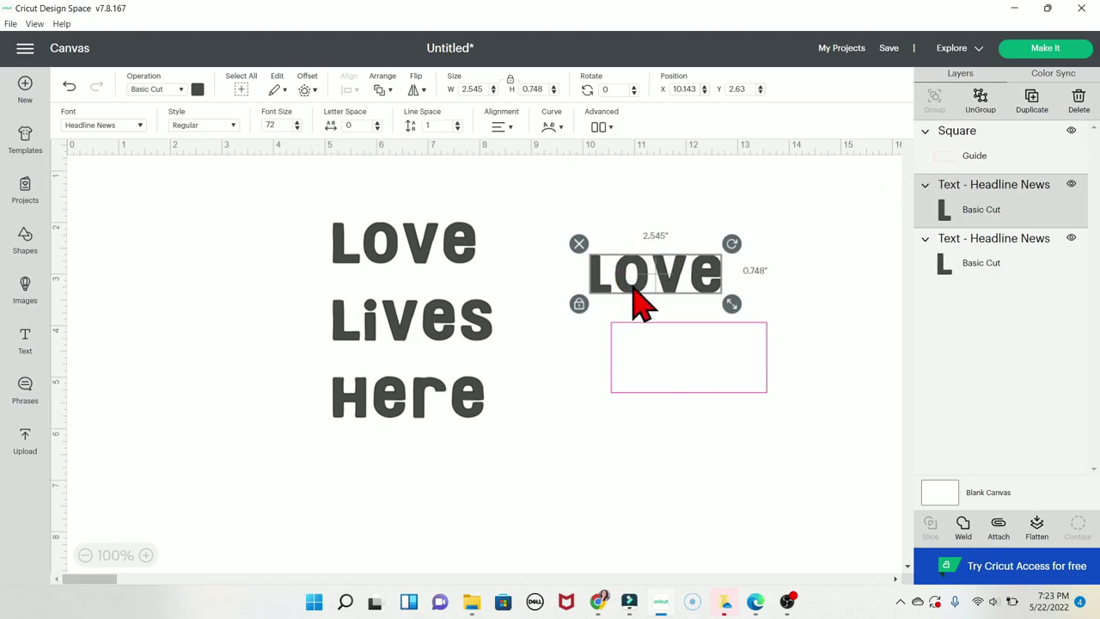
Step: Duplicate the single word "Love", move the copy upward, and undo the duplication
{"action": "left_click", "coordinate": [1032, 102]}
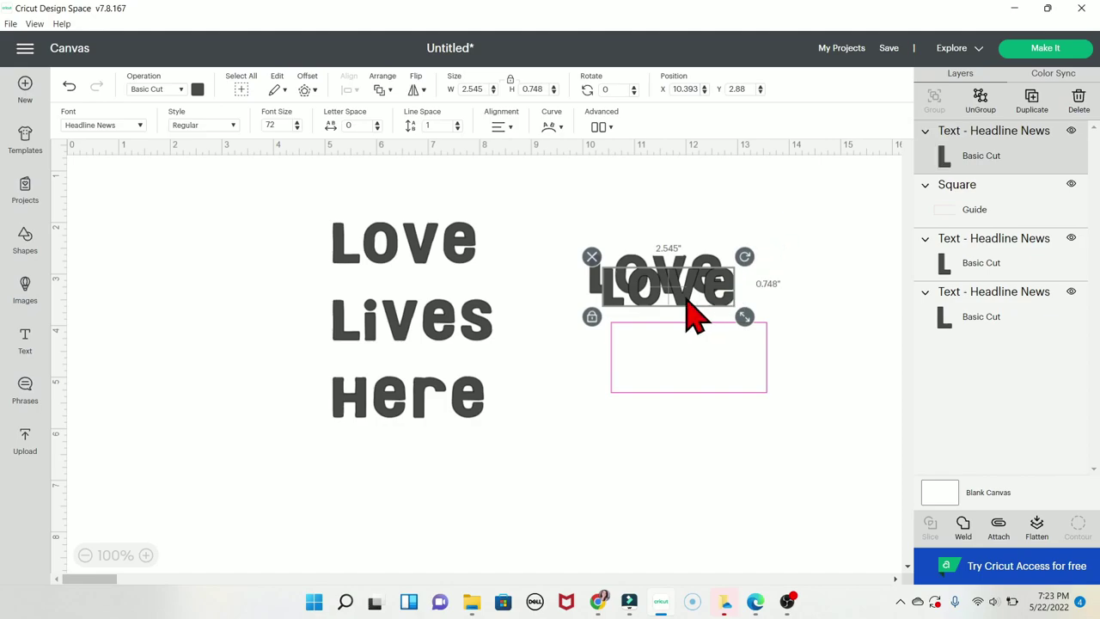
{"action": "left_click_drag", "start_coordinate": [693, 314], "coordinate": [679, 258]}
{"action": "key", "text": "ctrl+z"}
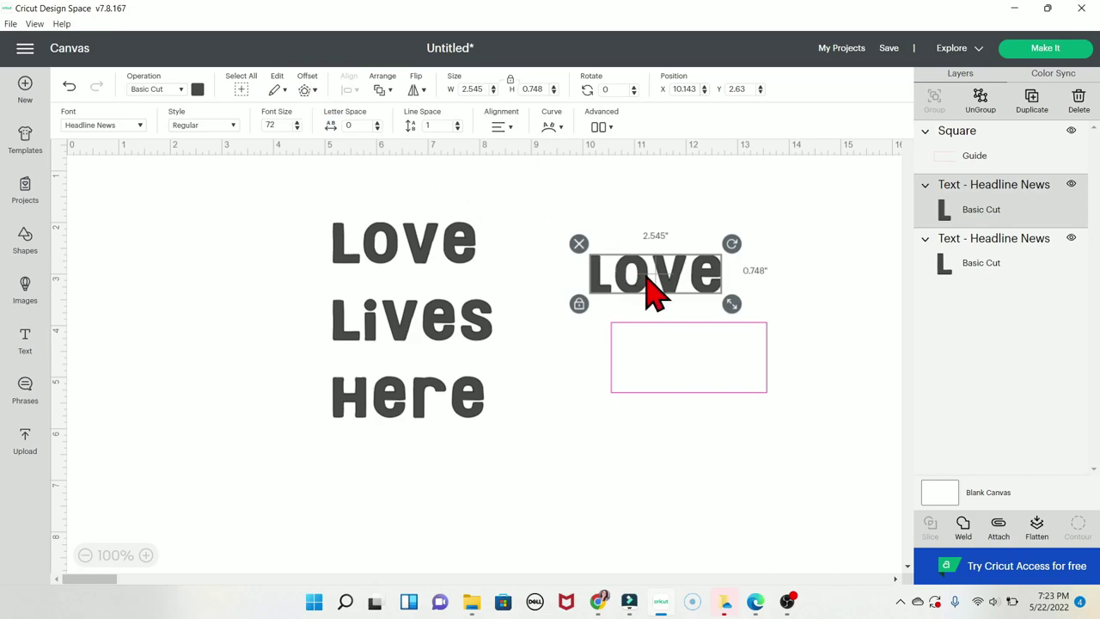
Step: Move the single word "Love" below the guide rectangle and apply a welded, rounded-corner offset of 0.139 in to it
{"action": "left_click_drag", "start_coordinate": [648, 289], "coordinate": [612, 457]}
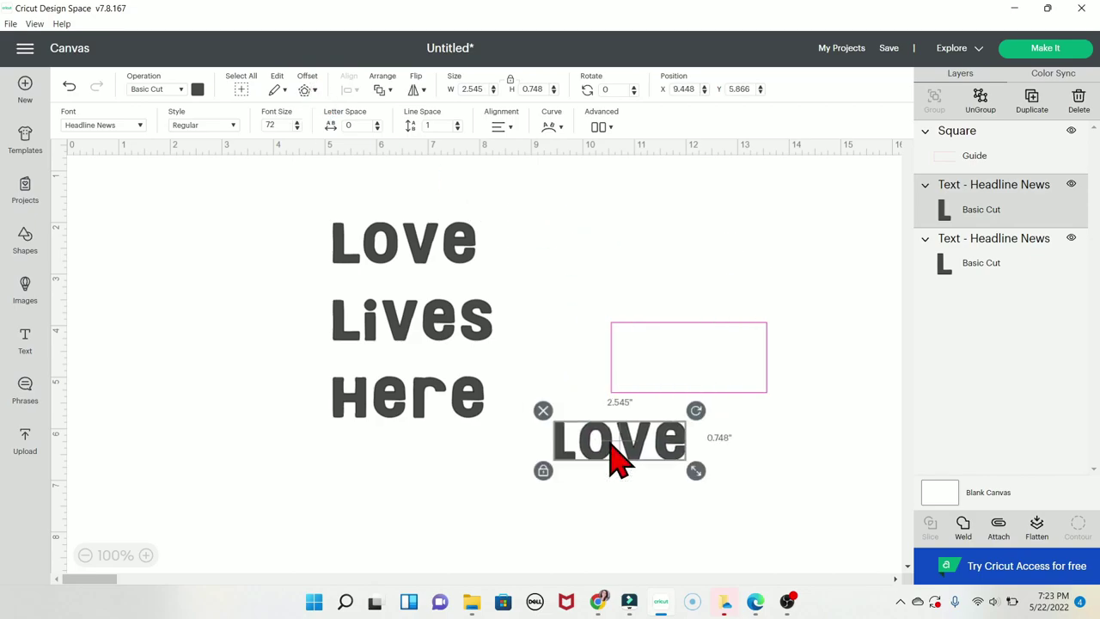
{"action": "left_click", "coordinate": [309, 89]}
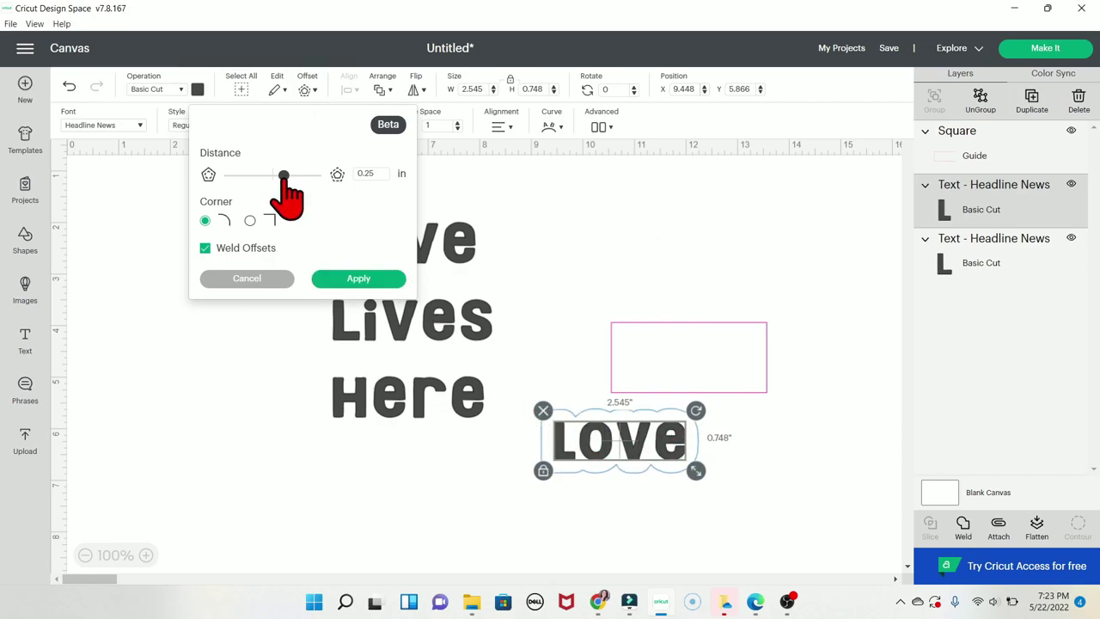
{"action": "left_click_drag", "start_coordinate": [284, 177], "coordinate": [277, 176]}
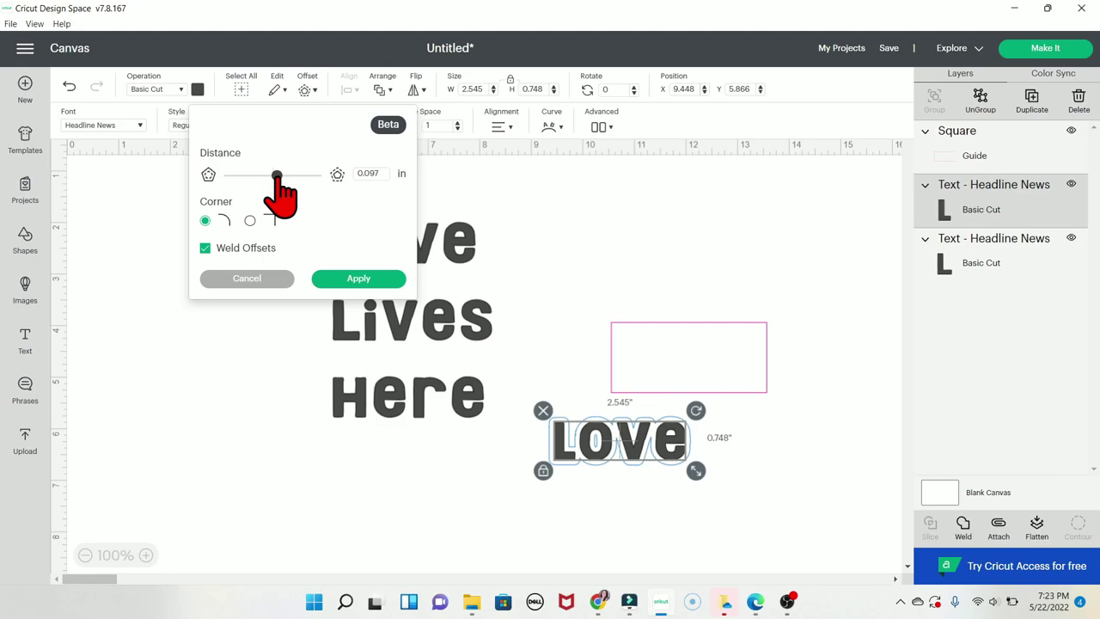
{"action": "mouse_move", "coordinate": [277, 176]}
{"action": "left_mouse_down"}
{"action": "mouse_move", "coordinate": [306, 176]}
{"action": "mouse_move", "coordinate": [278, 176]}
{"action": "left_mouse_up"}
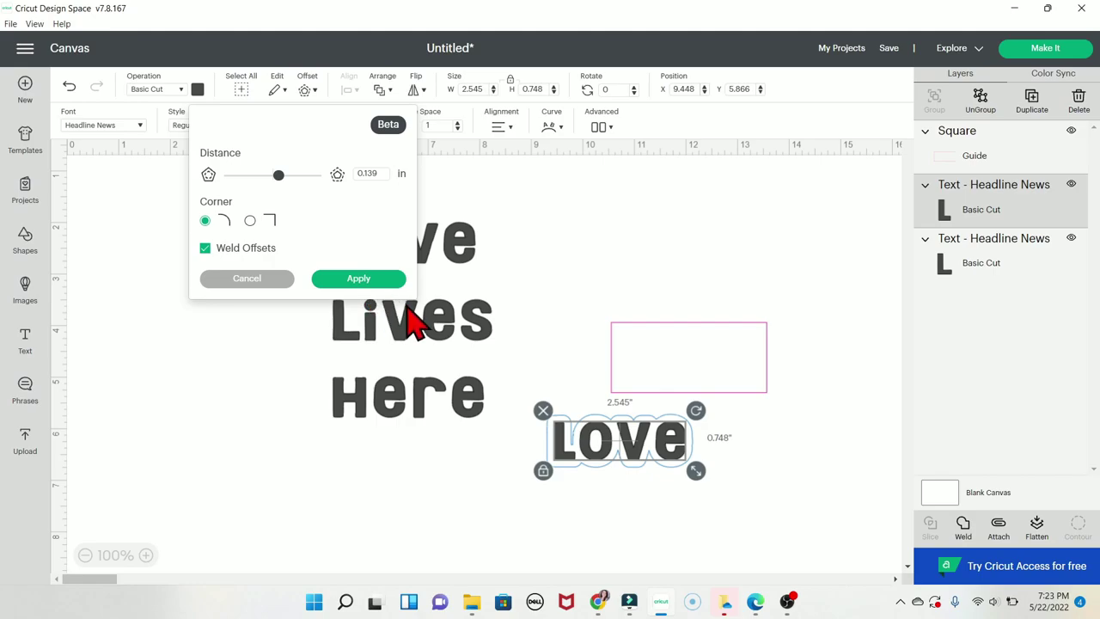
{"action": "left_click", "coordinate": [342, 286]}
Step: Move the single word "Love" off its offset shape so they sit side by side, and recolor the offset yellow
{"action": "left_click_drag", "start_coordinate": [631, 460], "coordinate": [479, 488]}
{"action": "left_click_drag", "start_coordinate": [615, 468], "coordinate": [606, 497]}
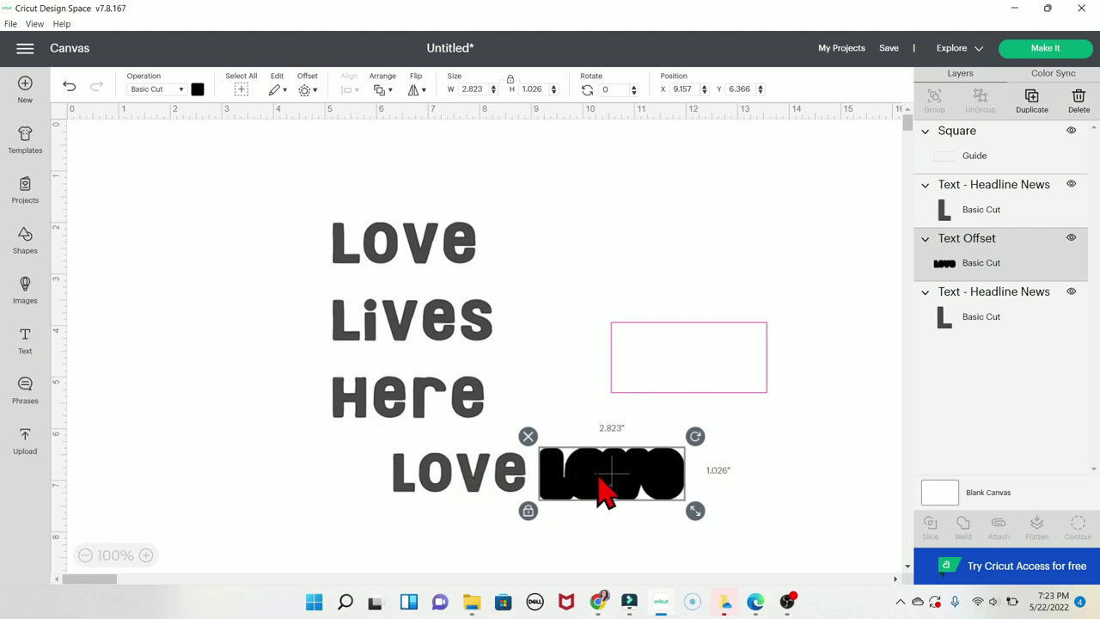
{"action": "left_click", "coordinate": [198, 89]}
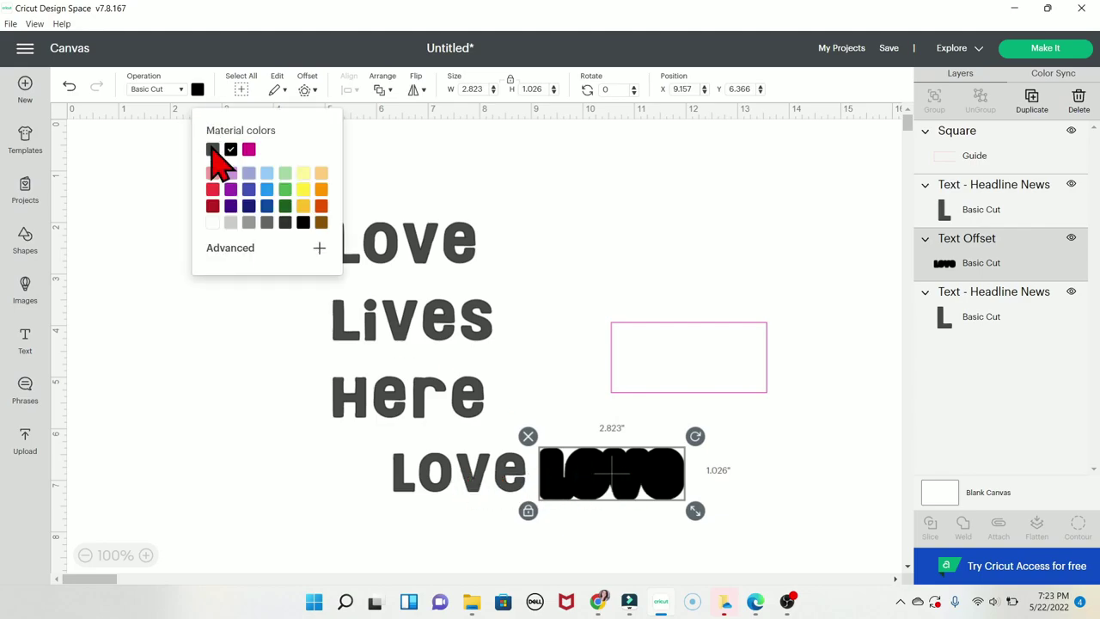
{"action": "left_click", "coordinate": [303, 190]}
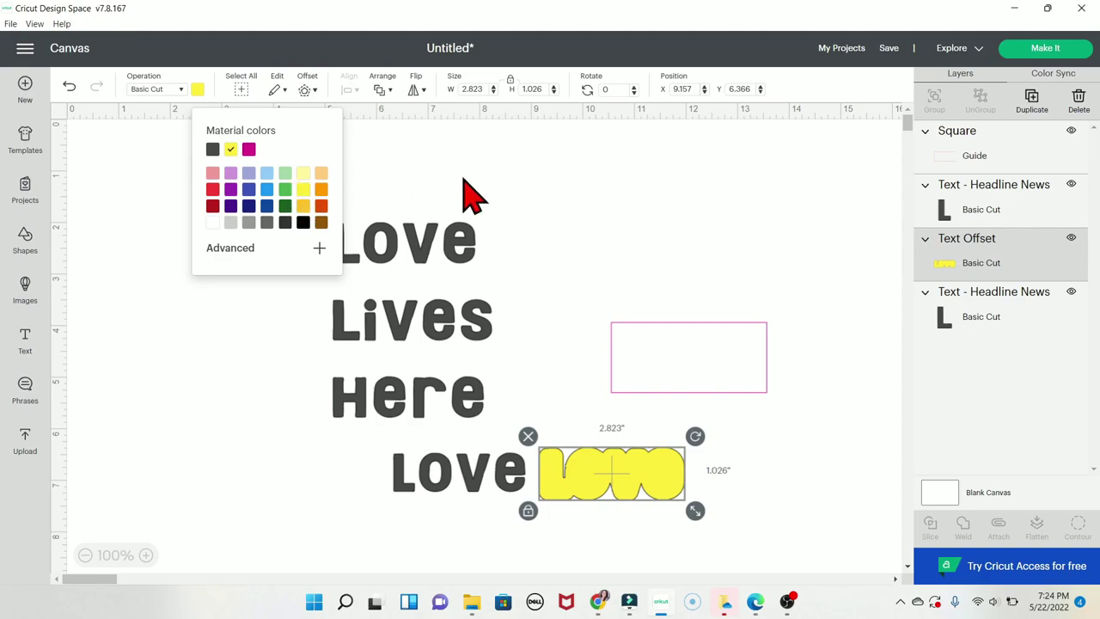
{"action": "left_click", "coordinate": [620, 215]}
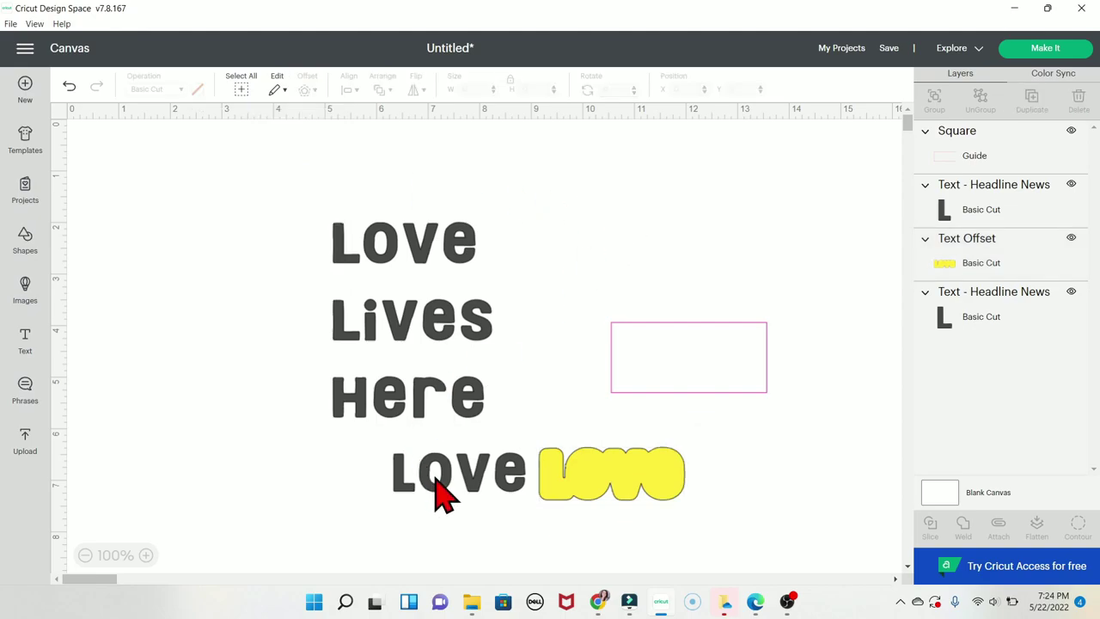
Step: Place the single word "Love" centered over its yellow offset, at about X 9.3, Y 6.53
{"action": "left_click_drag", "start_coordinate": [438, 494], "coordinate": [592, 496]}
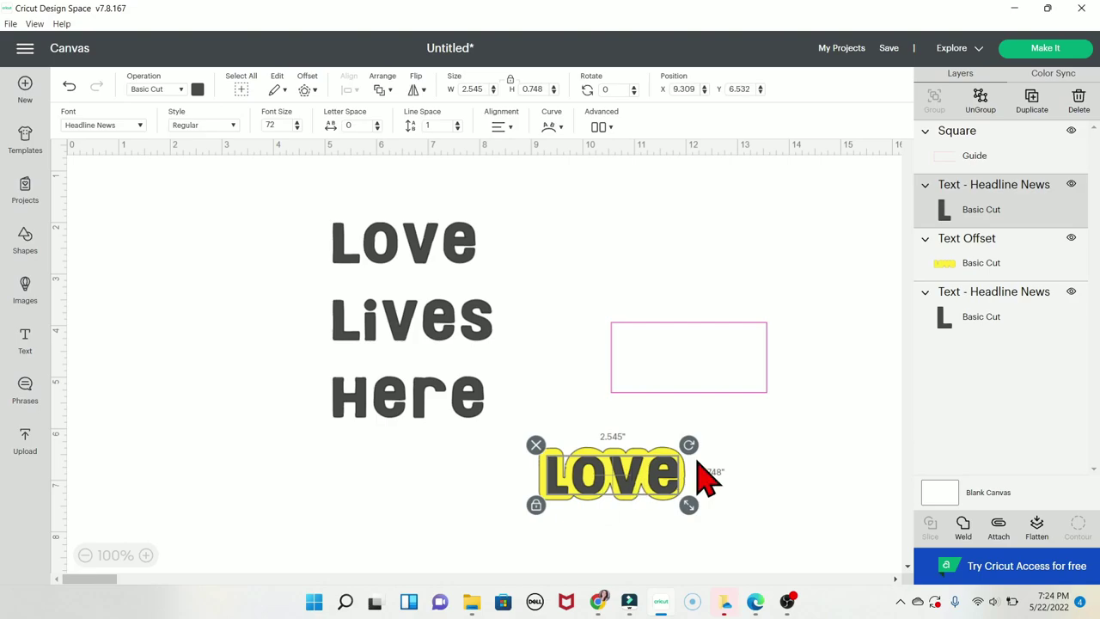
{"action": "left_click", "coordinate": [780, 478]}
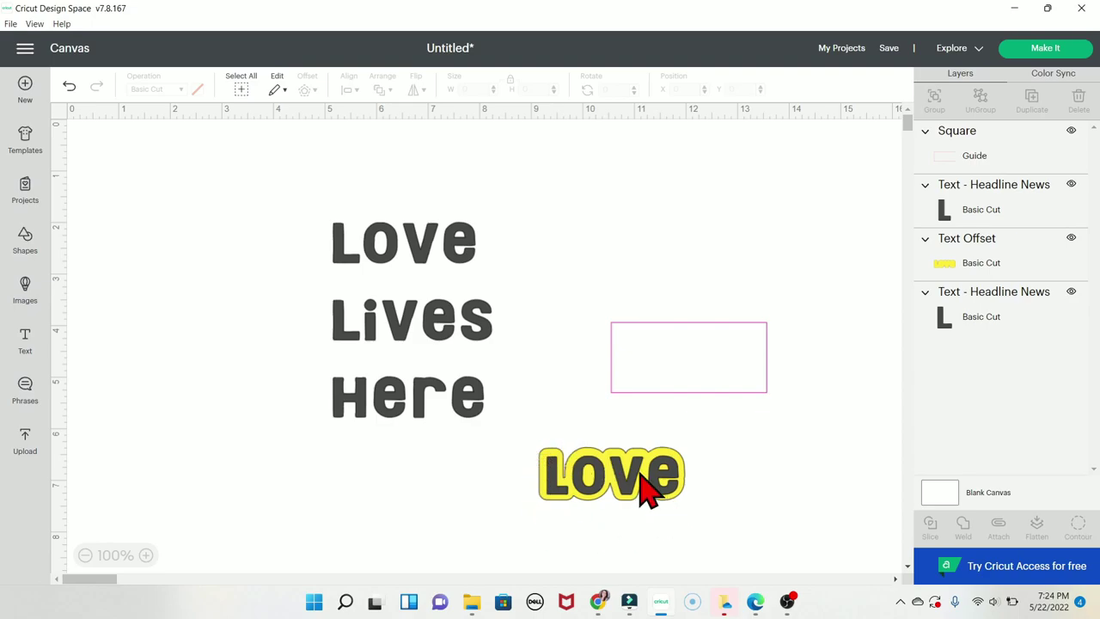
{"action": "left_click_drag", "start_coordinate": [646, 487], "coordinate": [621, 497]}
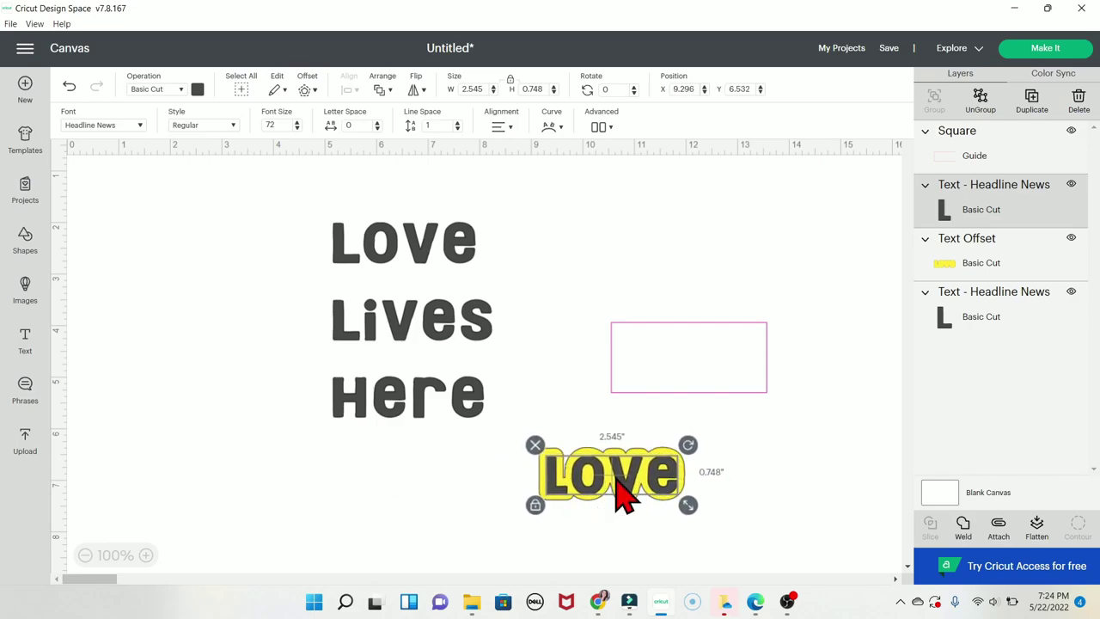
{"action": "left_click", "coordinate": [791, 492]}
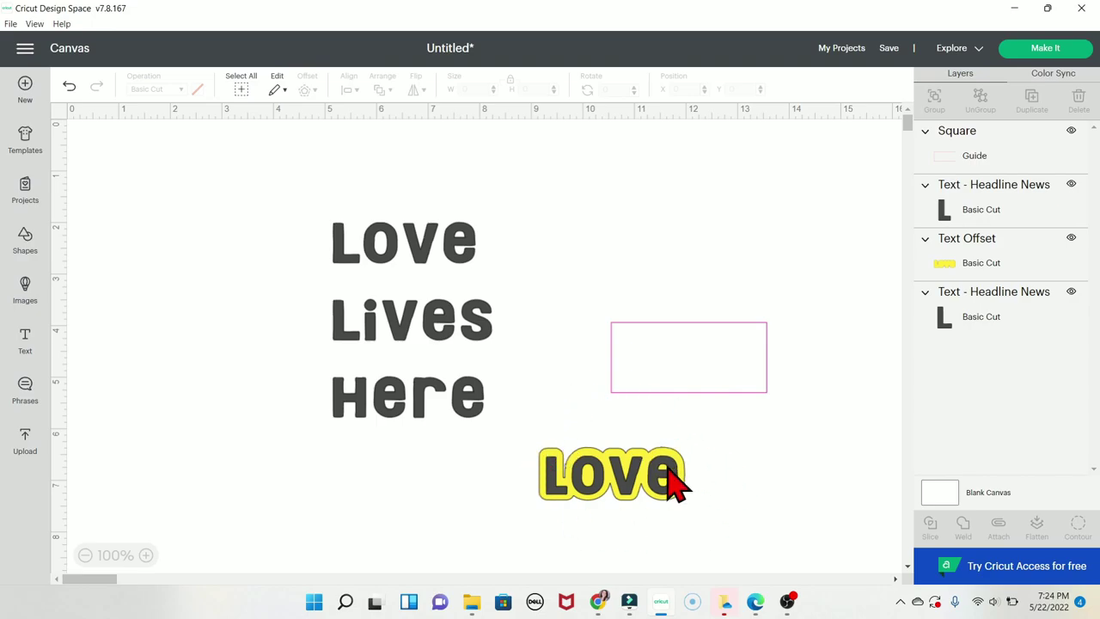
Step: Lift the word "Love" off its yellow offset and remove the offset from the canvas
{"action": "left_click_drag", "start_coordinate": [634, 487], "coordinate": [636, 449]}
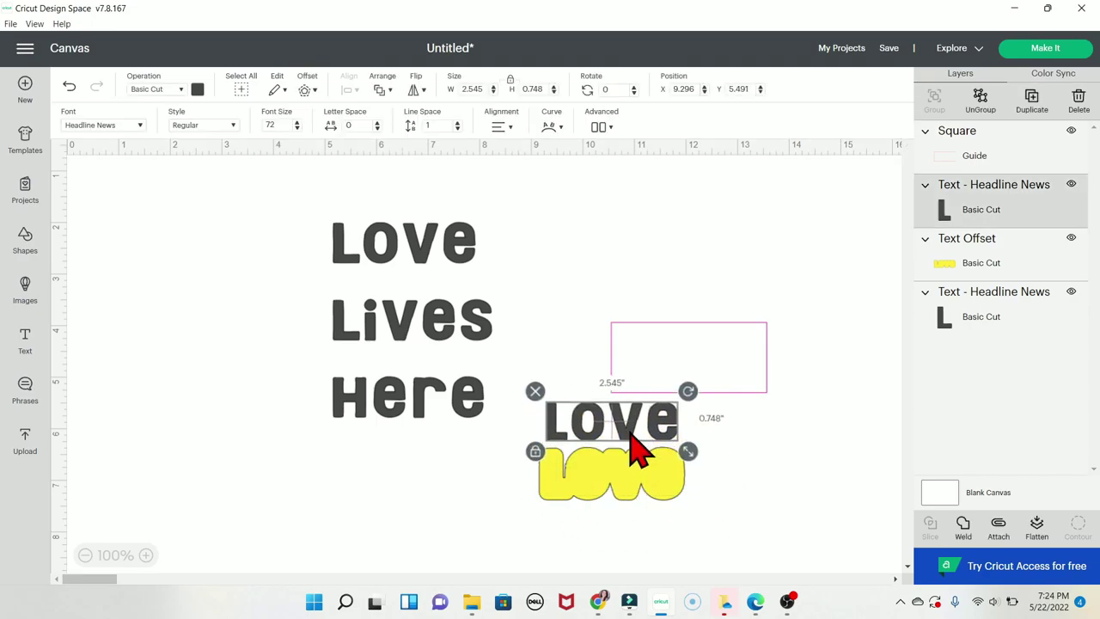
{"action": "left_click", "coordinate": [627, 480]}
{"action": "key", "text": "ctrl+z"}
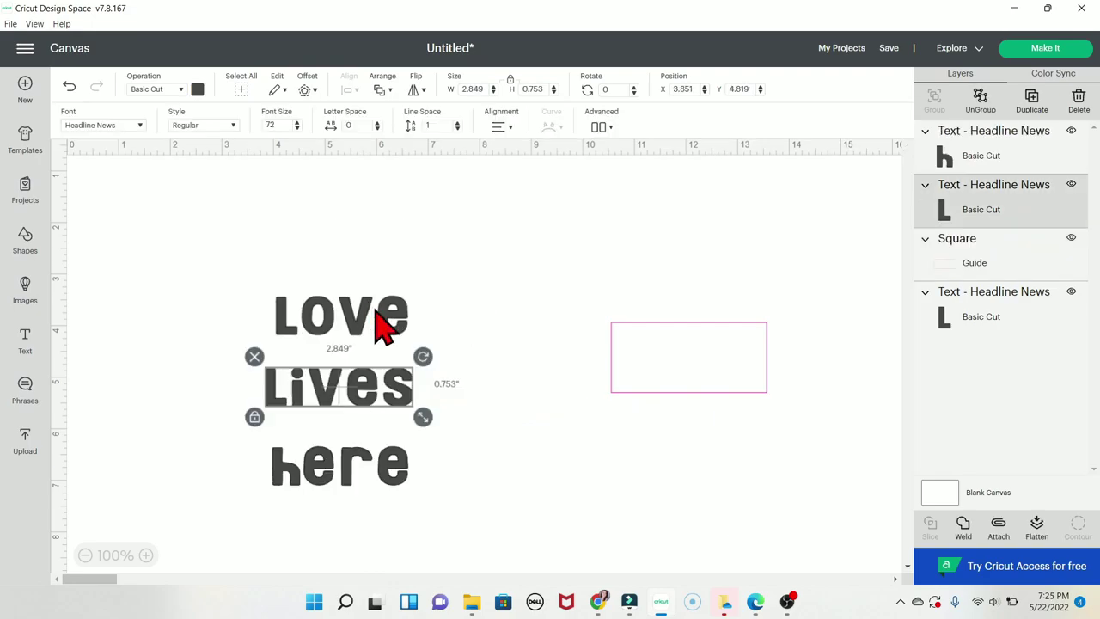
Step: Reposition the separate words "Love", "Lives" and "here" into three closely spaced, staggered lines, about 3.64 by 3.06 in overall
{"action": "left_click", "coordinate": [408, 194]}
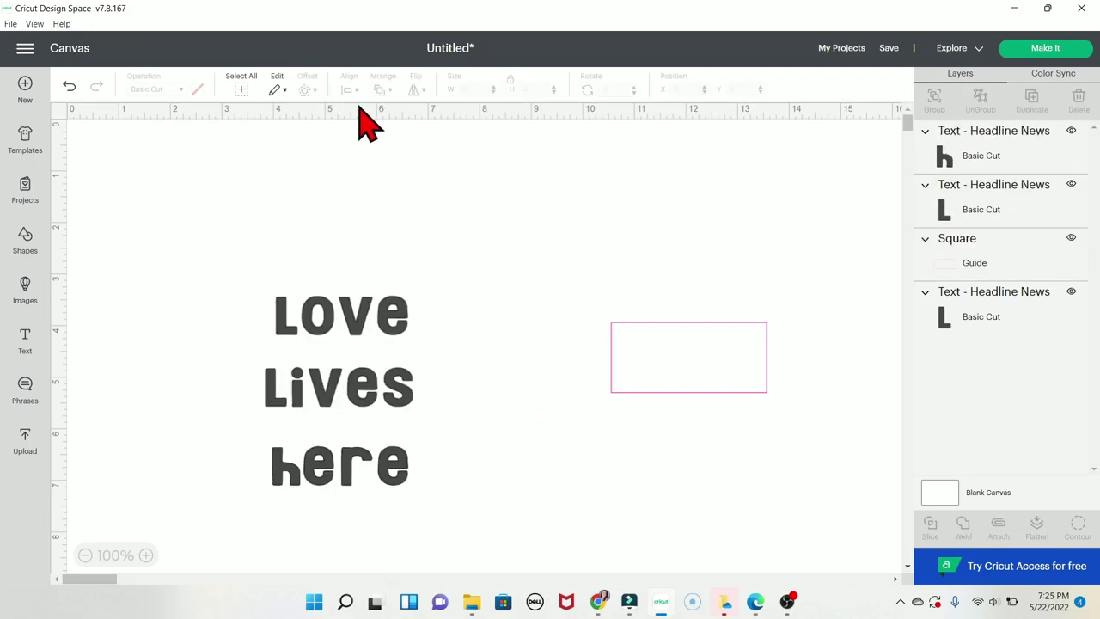
{"action": "left_click", "coordinate": [344, 331]}
{"action": "left_click_drag", "start_coordinate": [344, 331], "coordinate": [345, 314]}
{"action": "left_click", "coordinate": [350, 391]}
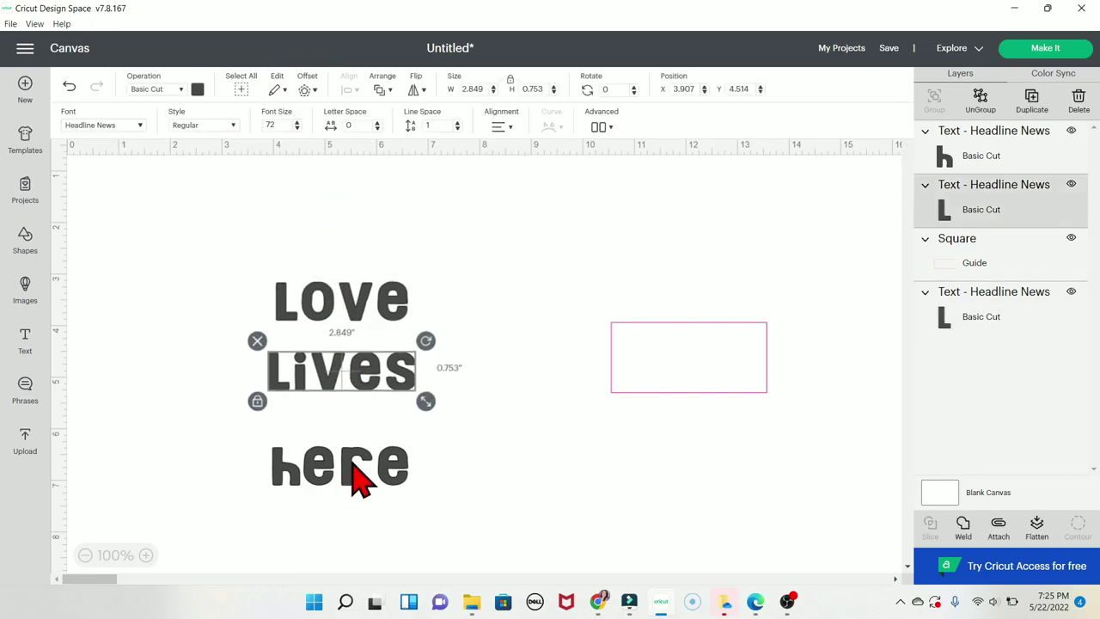
{"action": "left_click_drag", "start_coordinate": [358, 473], "coordinate": [338, 456]}
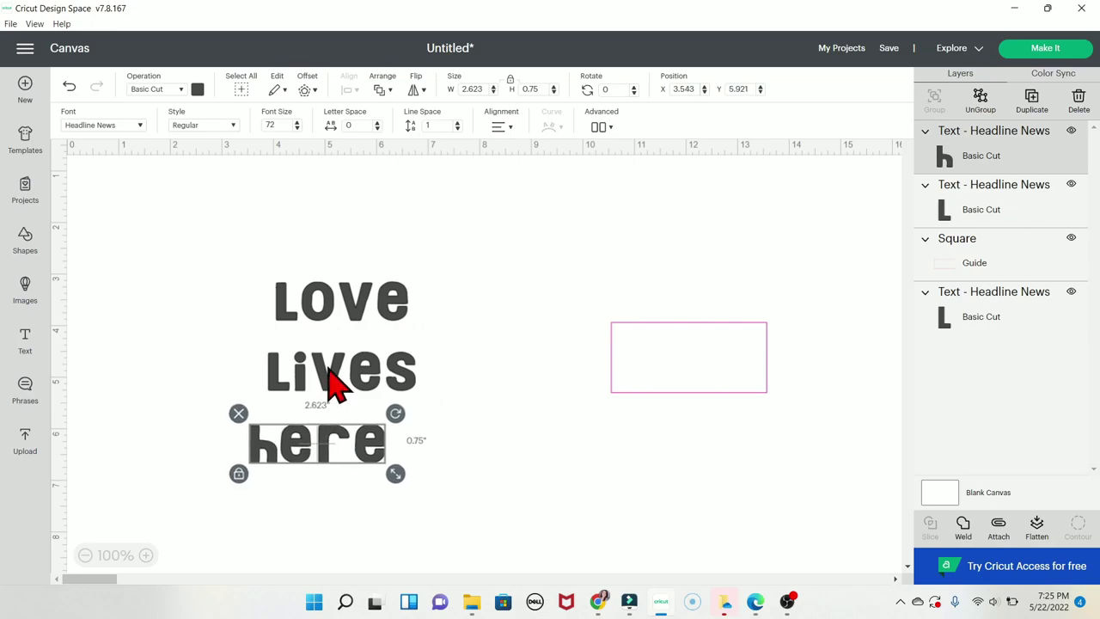
{"action": "left_click_drag", "start_coordinate": [334, 379], "coordinate": [335, 398]}
{"action": "left_click_drag", "start_coordinate": [353, 325], "coordinate": [308, 348]}
{"action": "left_click", "coordinate": [474, 445]}
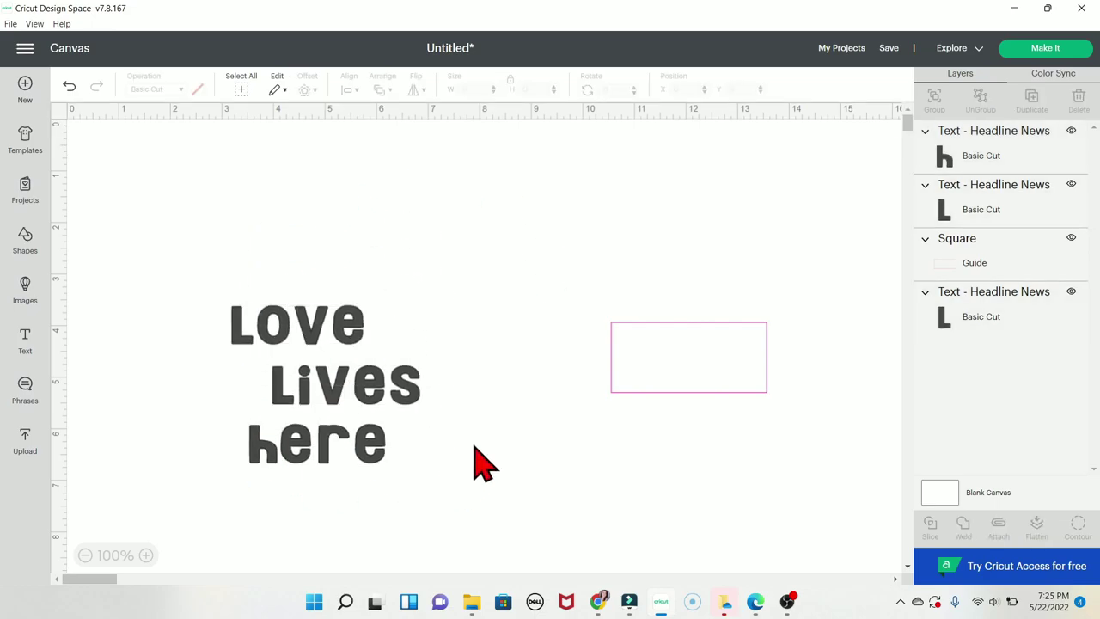
Step: Center the words "Love", "Lives" and "here" horizontally on one another and distribute them vertically
{"action": "left_click_drag", "start_coordinate": [471, 505], "coordinate": [288, 263]}
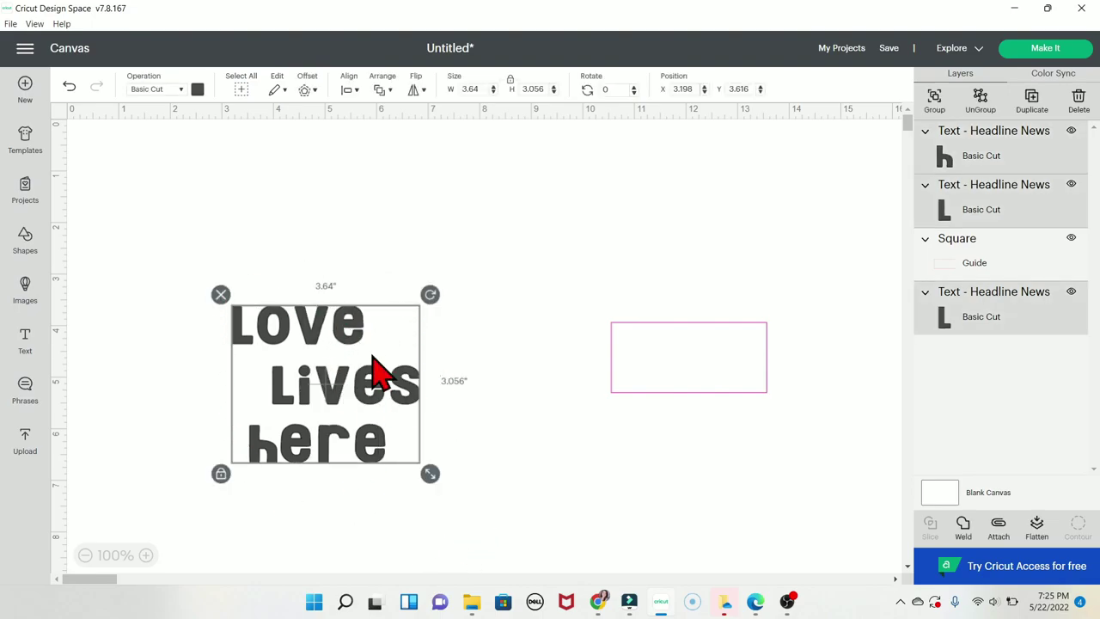
{"action": "left_click", "coordinate": [350, 89]}
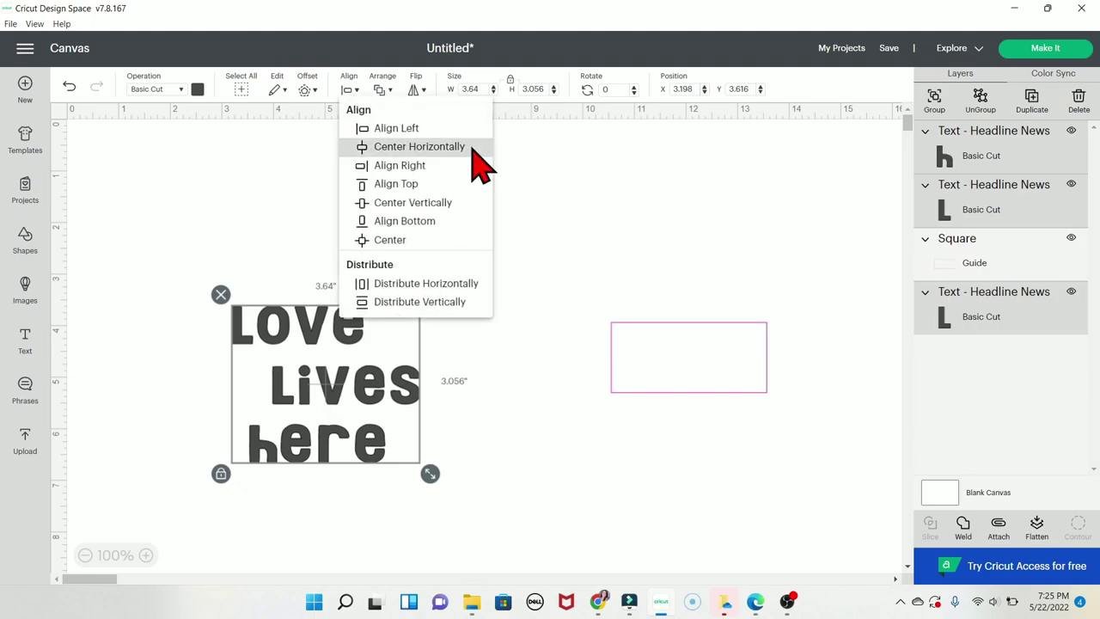
{"action": "left_click", "coordinate": [477, 163]}
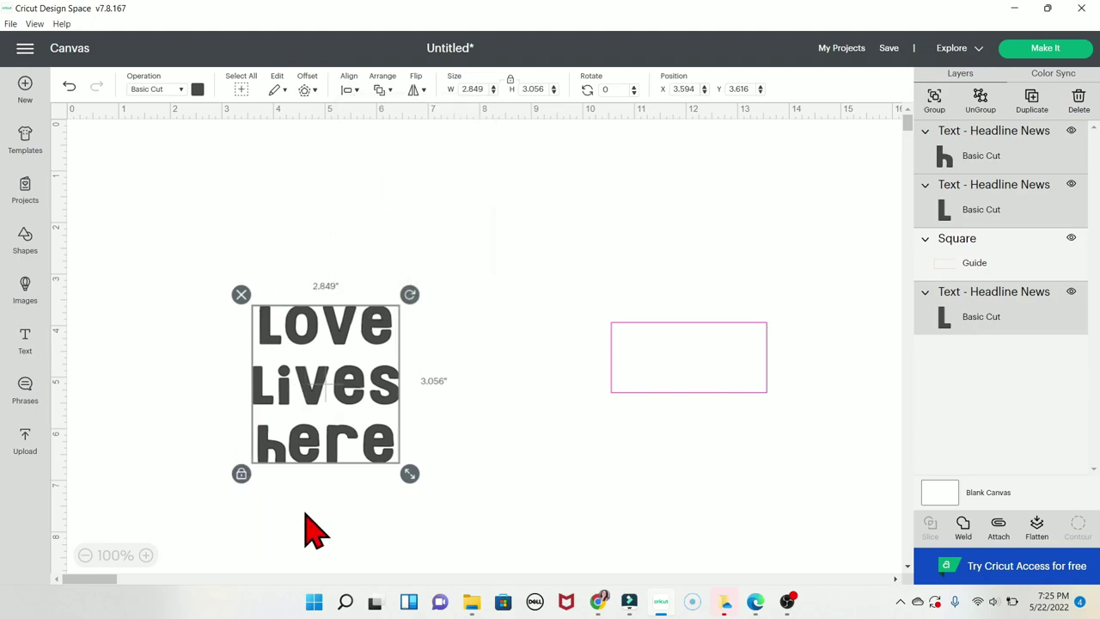
{"action": "left_click", "coordinate": [352, 90]}
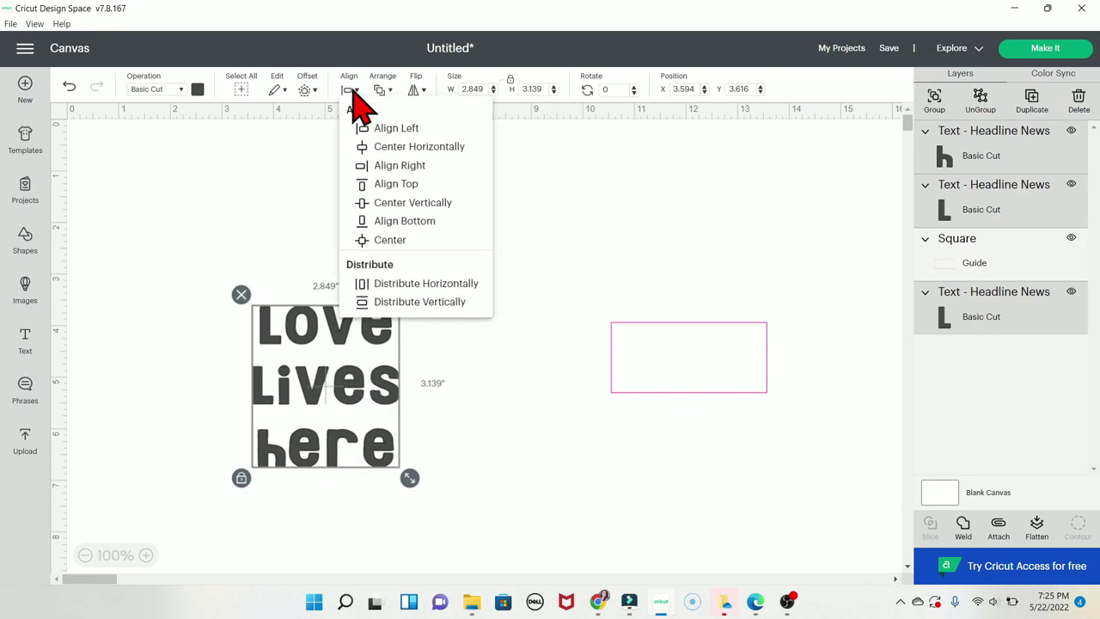
{"action": "left_click", "coordinate": [458, 302]}
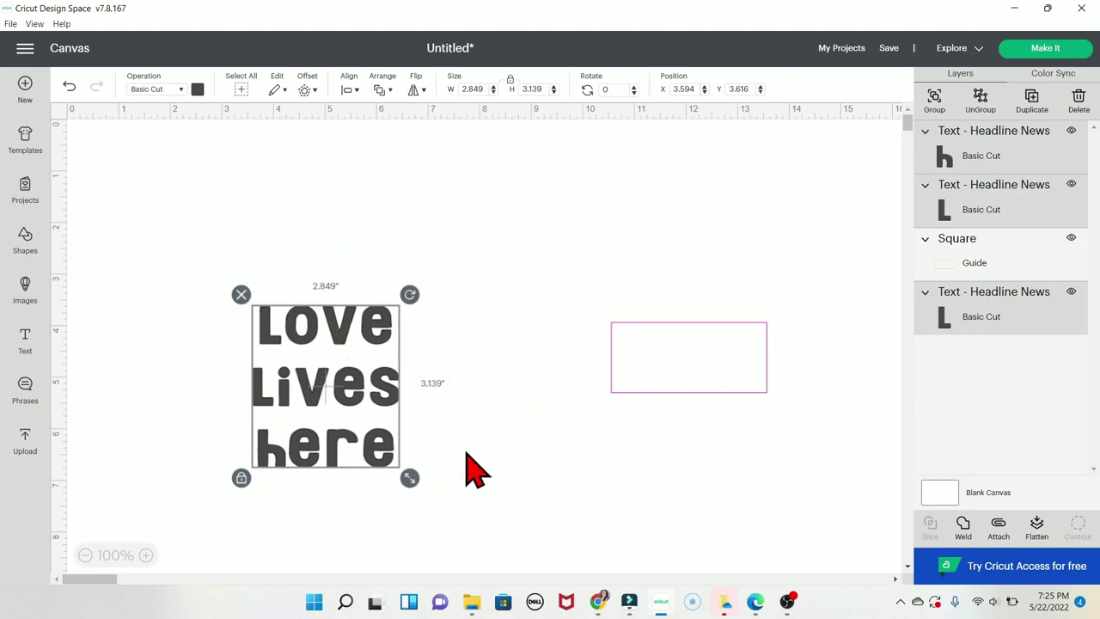
Step: Break up the stack into an uneven row reading "Love Lives here" and center the three words vertically
{"action": "key", "text": "ctrl+z"}
{"action": "left_click", "coordinate": [353, 90]}
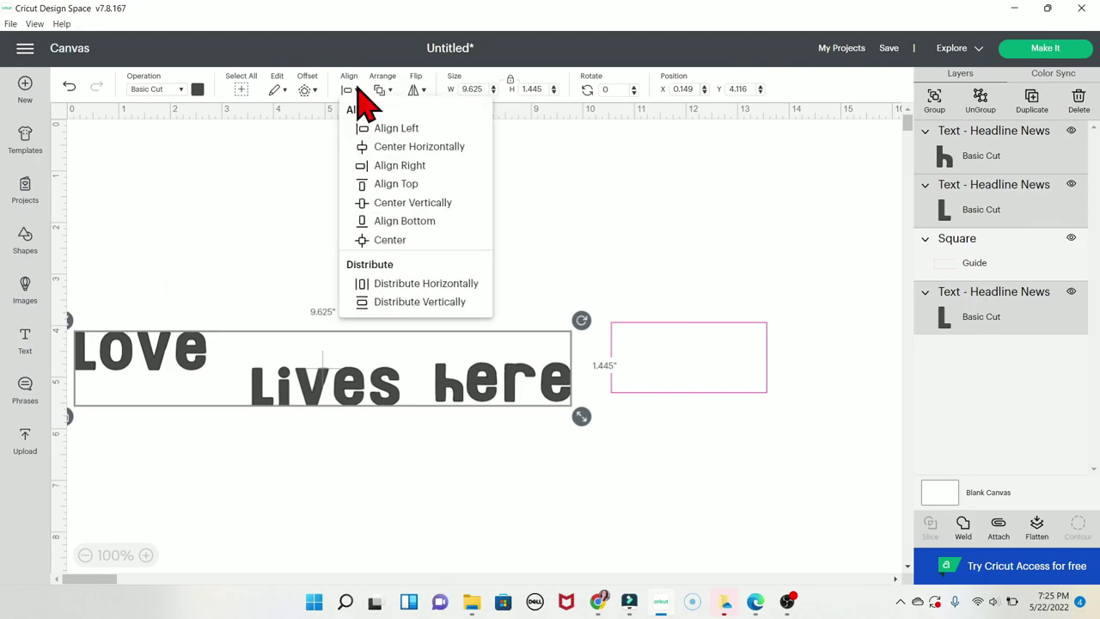
{"action": "left_click", "coordinate": [412, 203]}
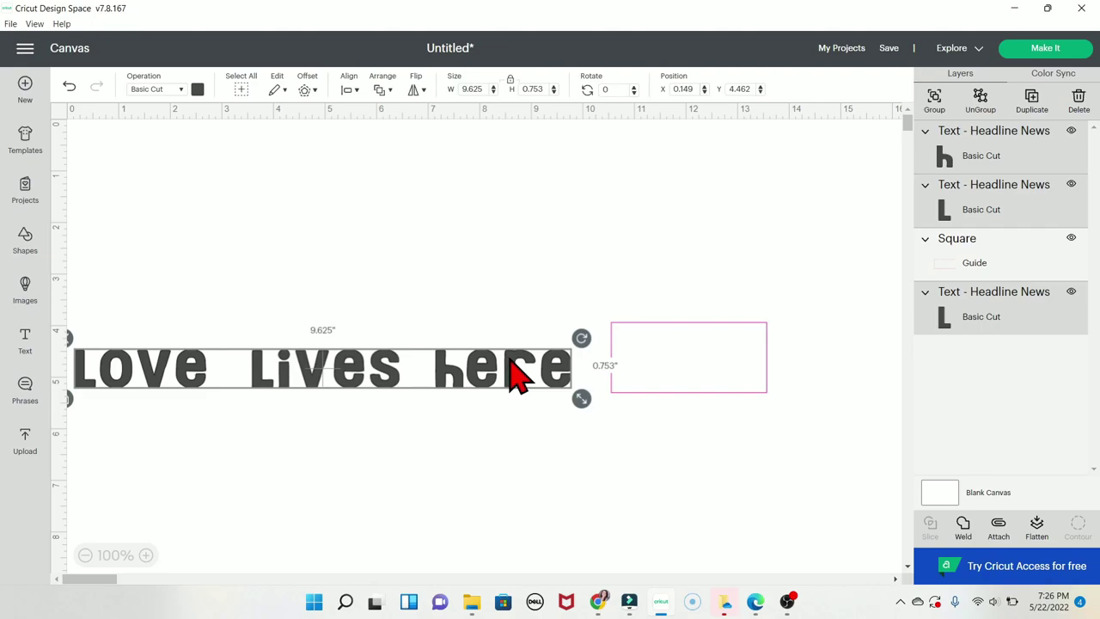
Step: Center the words "Love", "Lives" and "here" on top of one another, and undo the overlap
{"action": "left_click", "coordinate": [350, 89]}
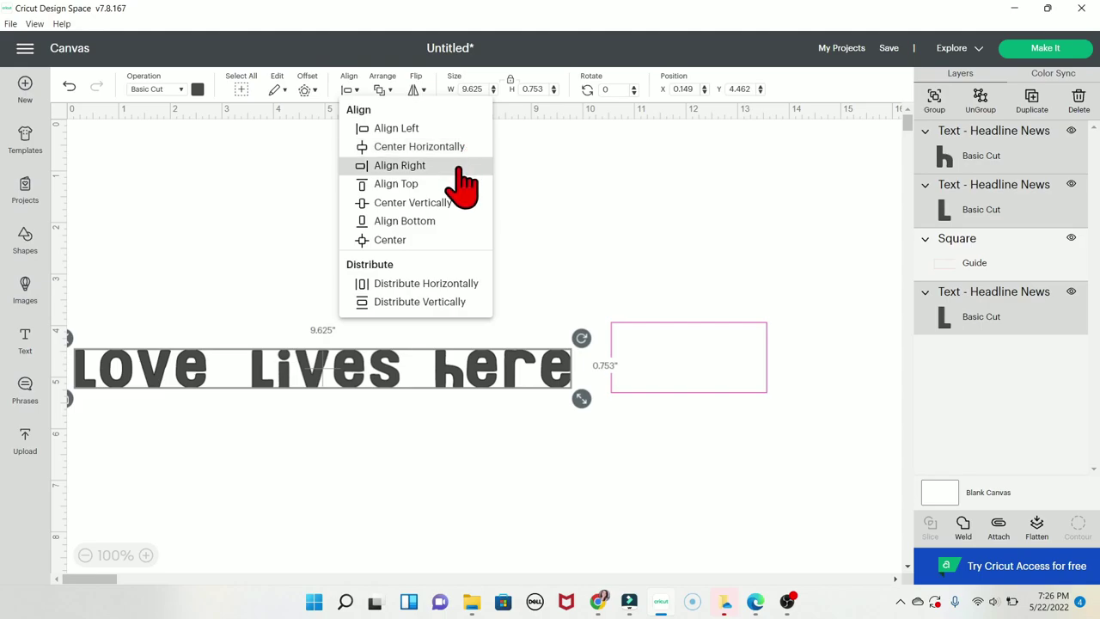
{"action": "left_click", "coordinate": [450, 243]}
{"action": "left_click", "coordinate": [349, 93]}
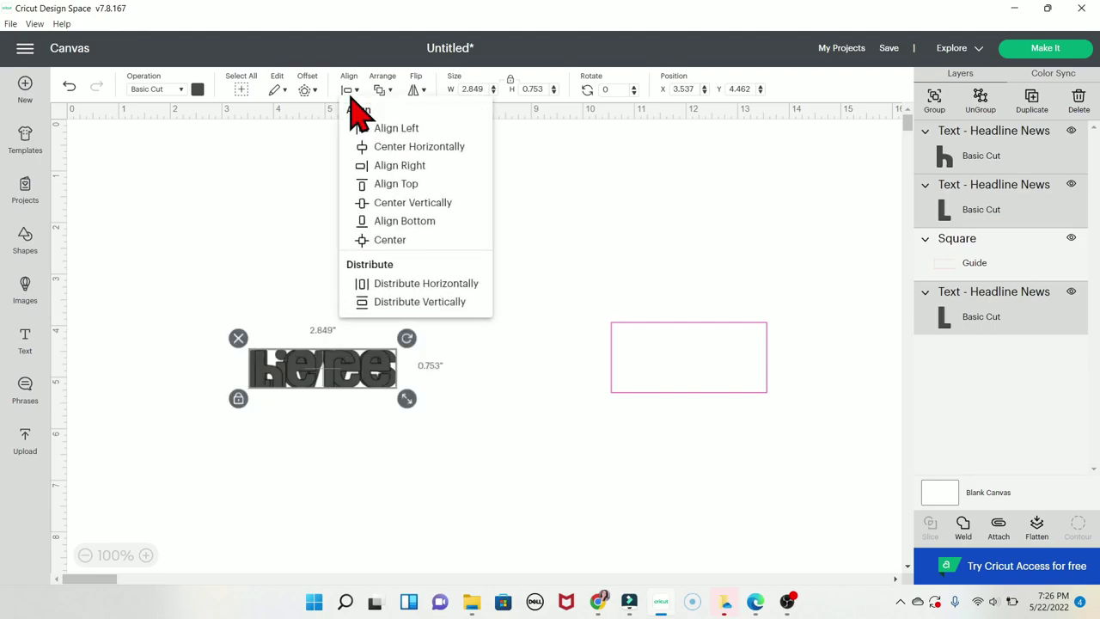
{"action": "left_click", "coordinate": [396, 184]}
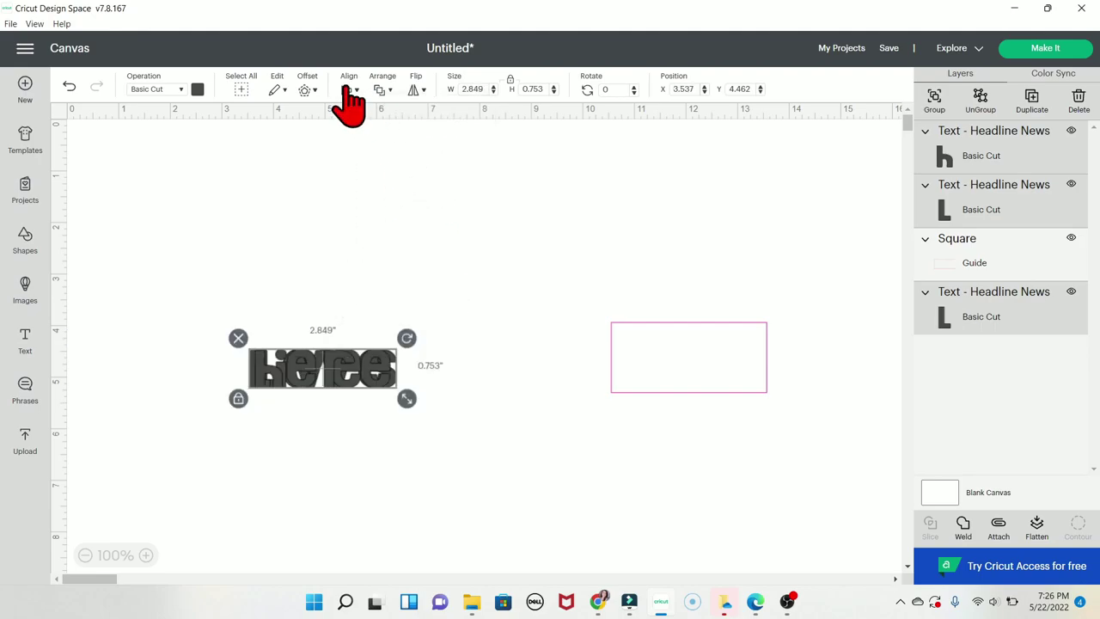
{"action": "left_click", "coordinate": [350, 93]}
{"action": "left_click", "coordinate": [68, 86]}
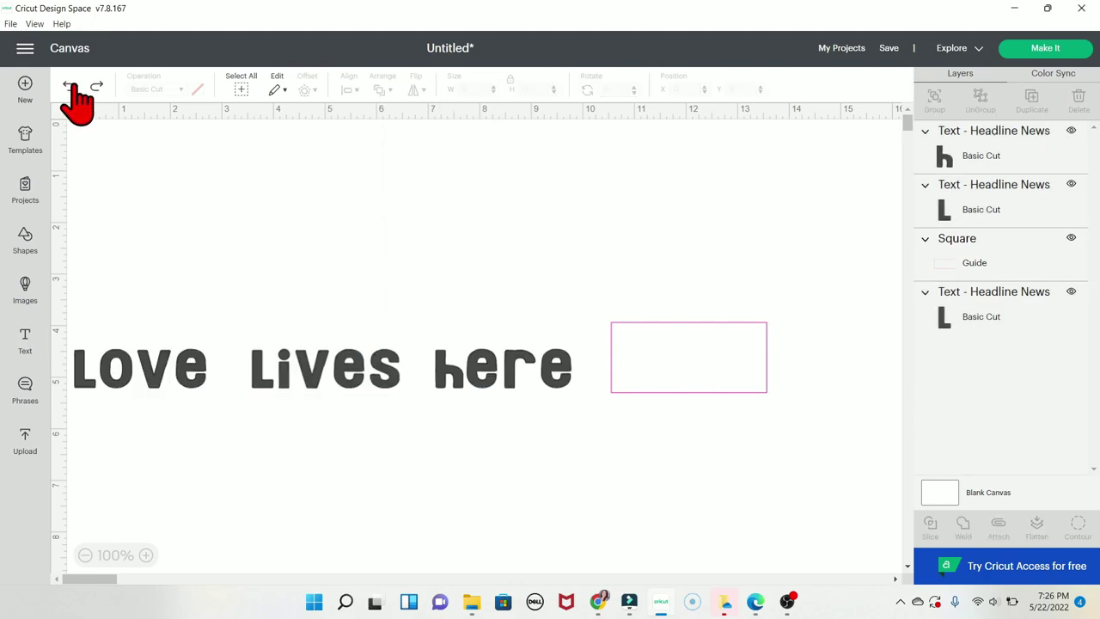
Step: Move "Lives" above "here" and try to center the two words on each other
{"action": "left_click_drag", "start_coordinate": [368, 381], "coordinate": [484, 290]}
{"action": "left_click_drag", "start_coordinate": [550, 430], "coordinate": [443, 256]}
{"action": "left_click", "coordinate": [349, 89]}
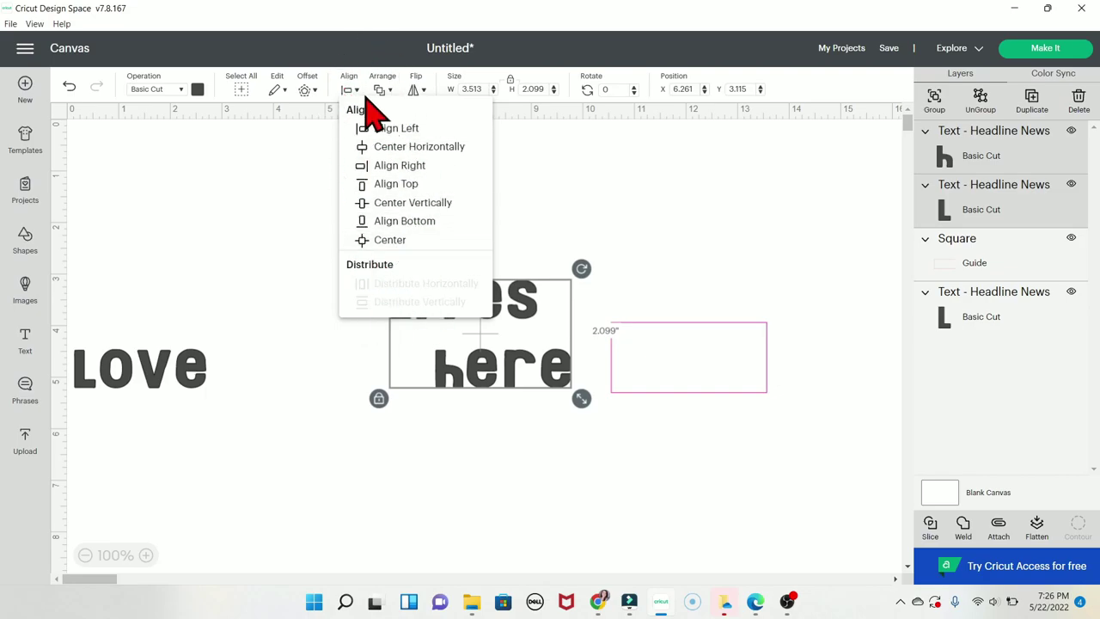
{"action": "left_click", "coordinate": [389, 240]}
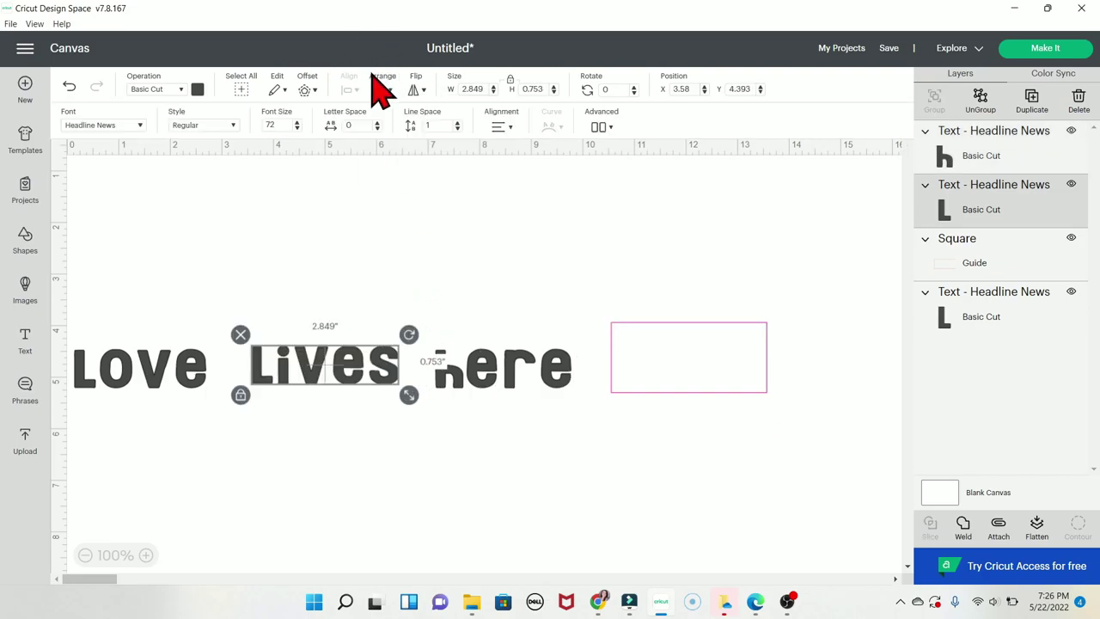
Step: Reorder the layers so the guide square is first, followed by "here", "Lives" and "Love"
{"action": "left_click", "coordinate": [387, 93]}
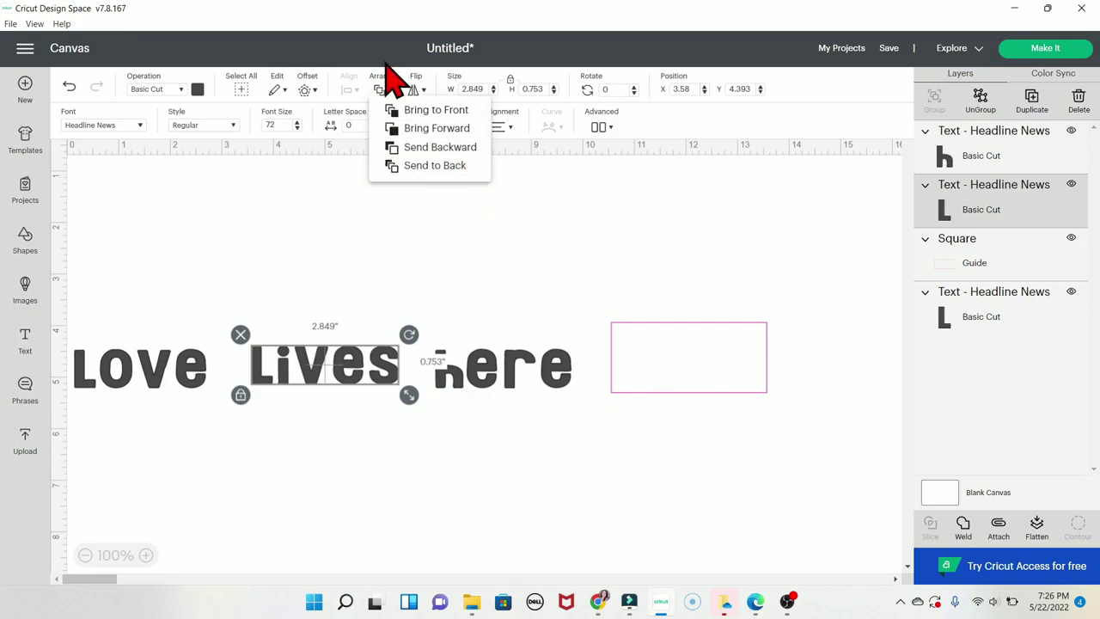
{"action": "right_click", "coordinate": [372, 382]}
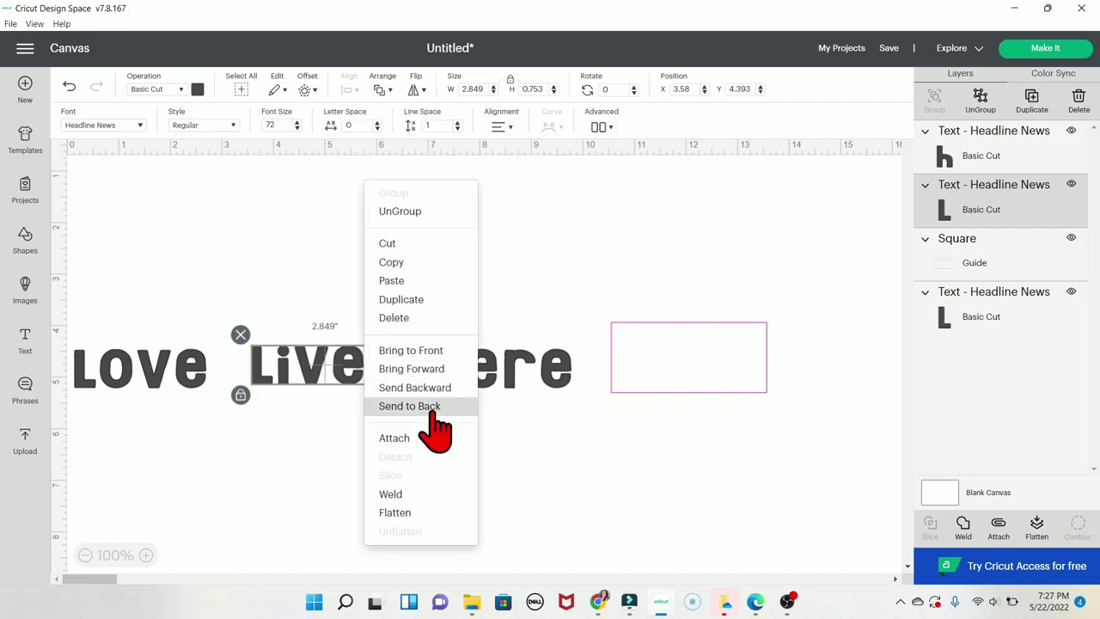
{"action": "left_click", "coordinate": [956, 371]}
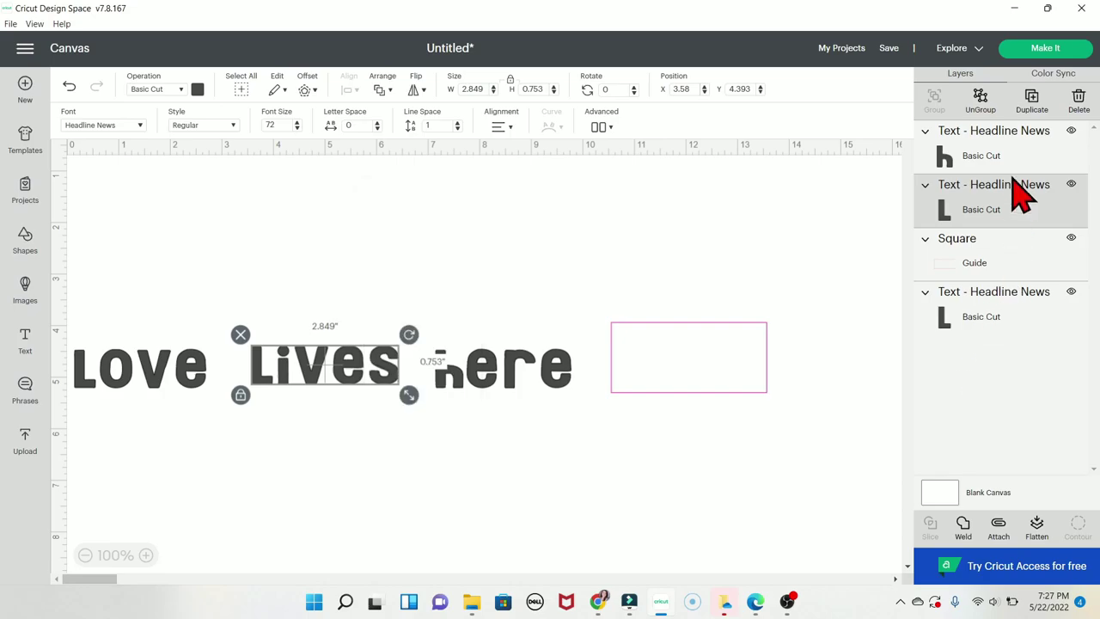
{"action": "left_click", "coordinate": [1003, 158]}
{"action": "left_click_drag", "start_coordinate": [1004, 158], "coordinate": [1013, 325]}
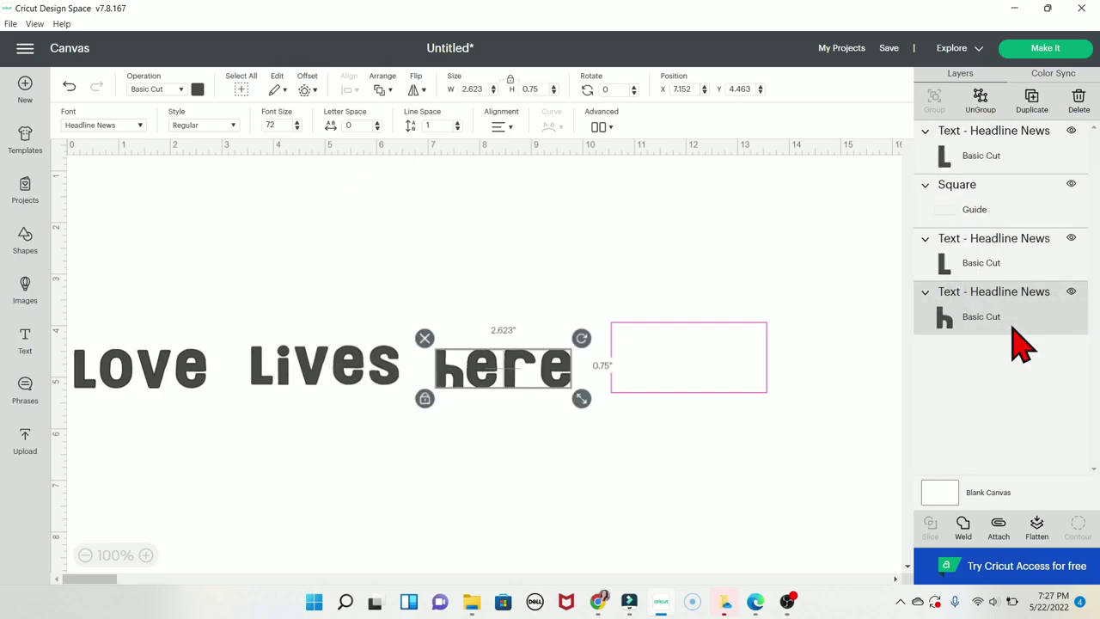
{"action": "left_click_drag", "start_coordinate": [989, 215], "coordinate": [975, 164]}
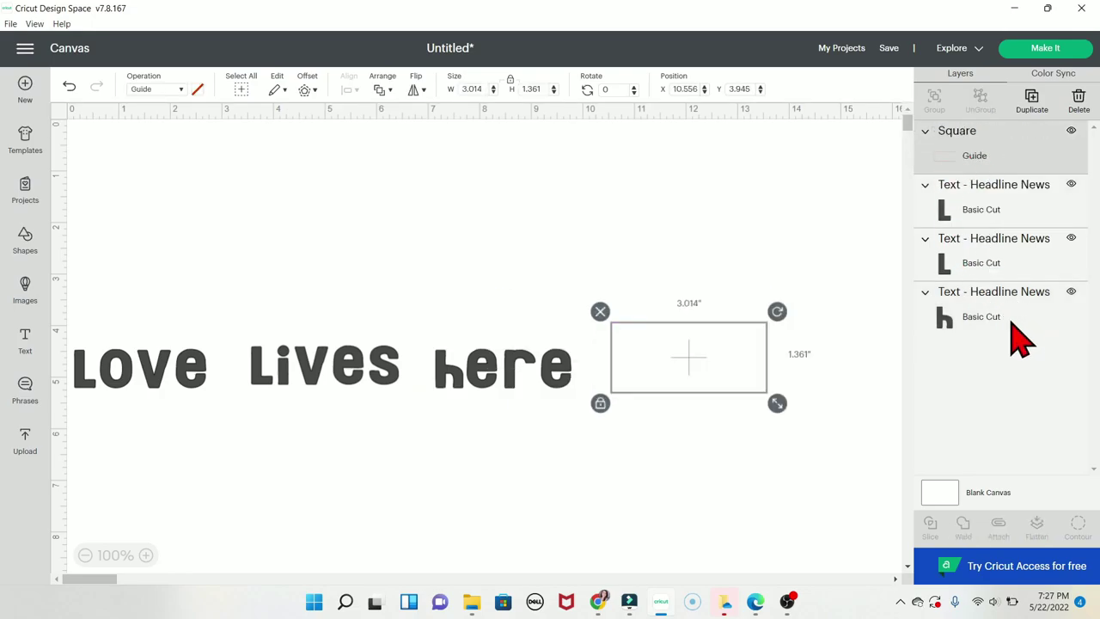
{"action": "left_click_drag", "start_coordinate": [1012, 326], "coordinate": [983, 216]}
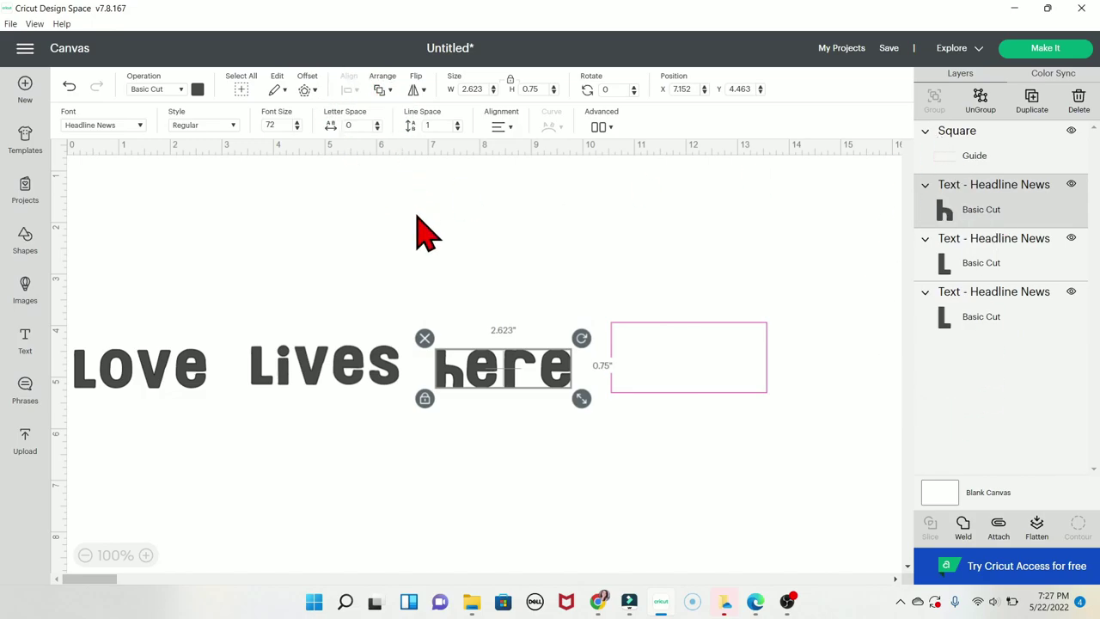
Step: Flip the word "here" horizontally and vertically, and repeat both flips to restore its original orientation
{"action": "left_click", "coordinate": [417, 88]}
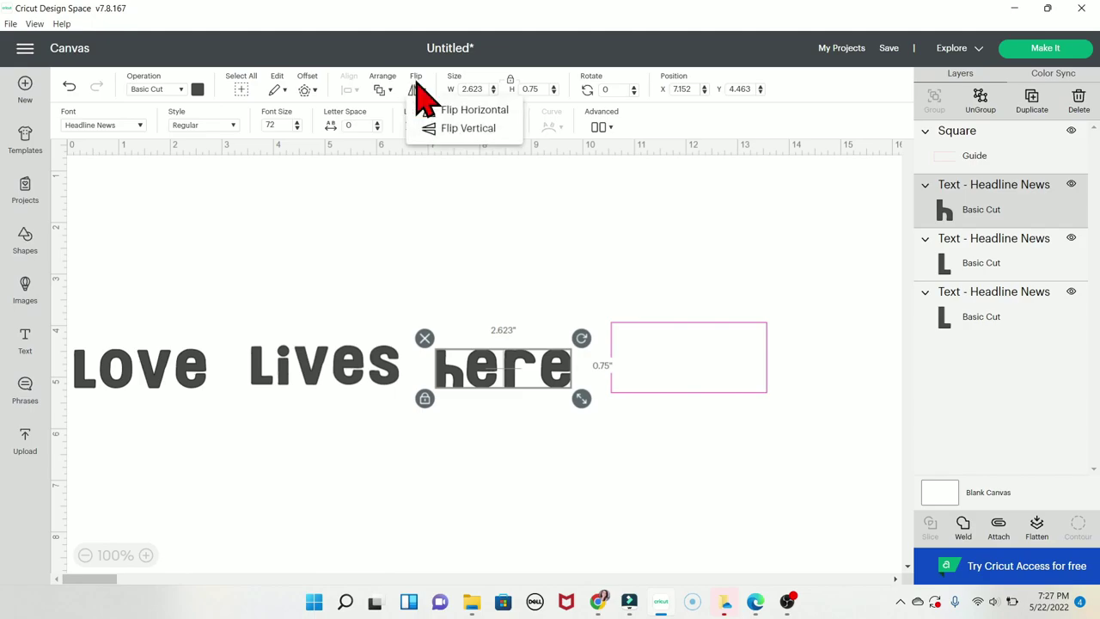
{"action": "left_click", "coordinate": [499, 117]}
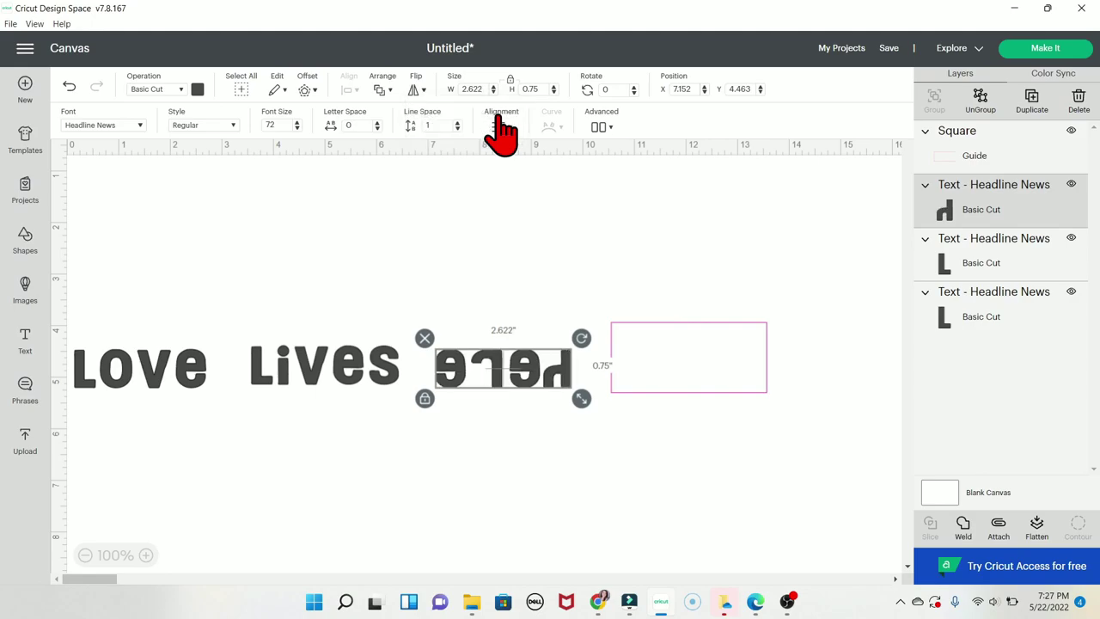
{"action": "left_click", "coordinate": [417, 88]}
{"action": "left_click", "coordinate": [441, 128]}
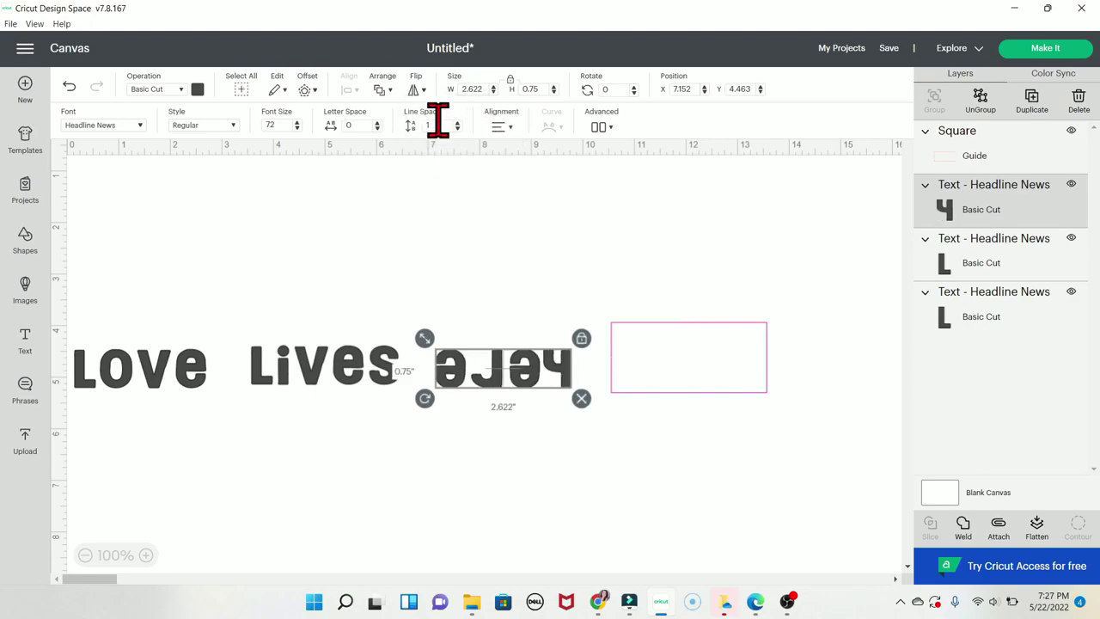
{"action": "left_click", "coordinate": [417, 88]}
{"action": "left_click", "coordinate": [454, 117]}
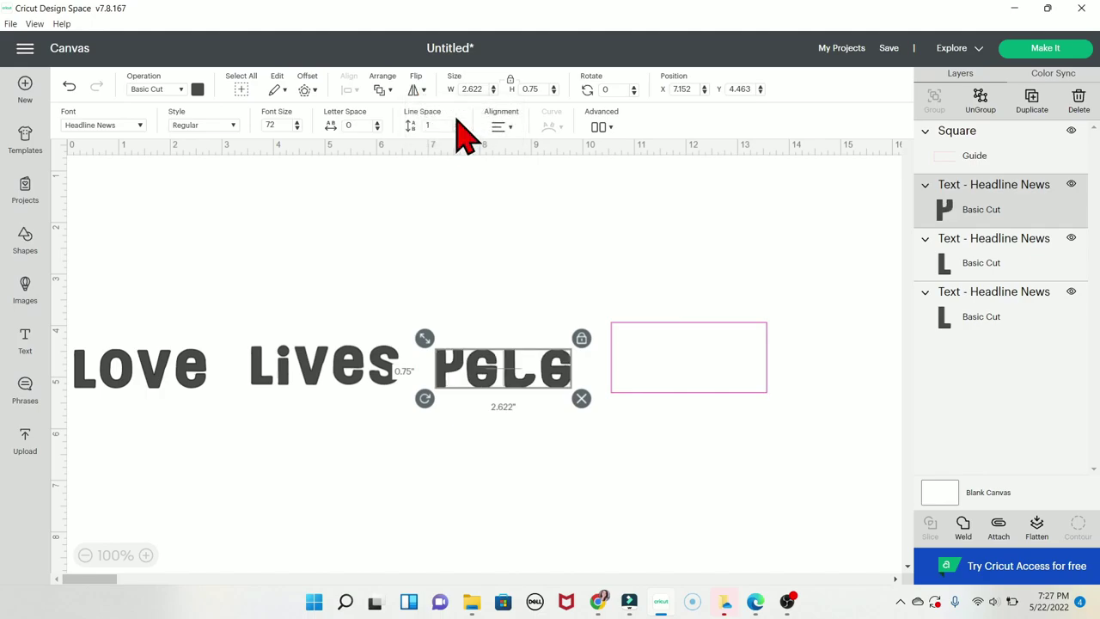
{"action": "left_click", "coordinate": [416, 90]}
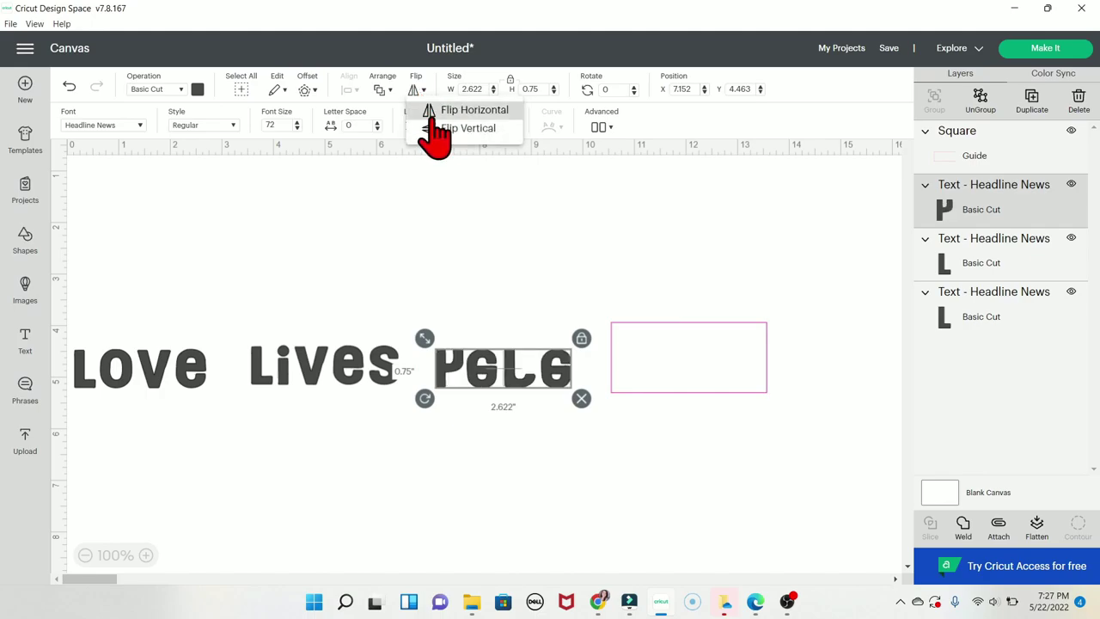
{"action": "left_click", "coordinate": [440, 127]}
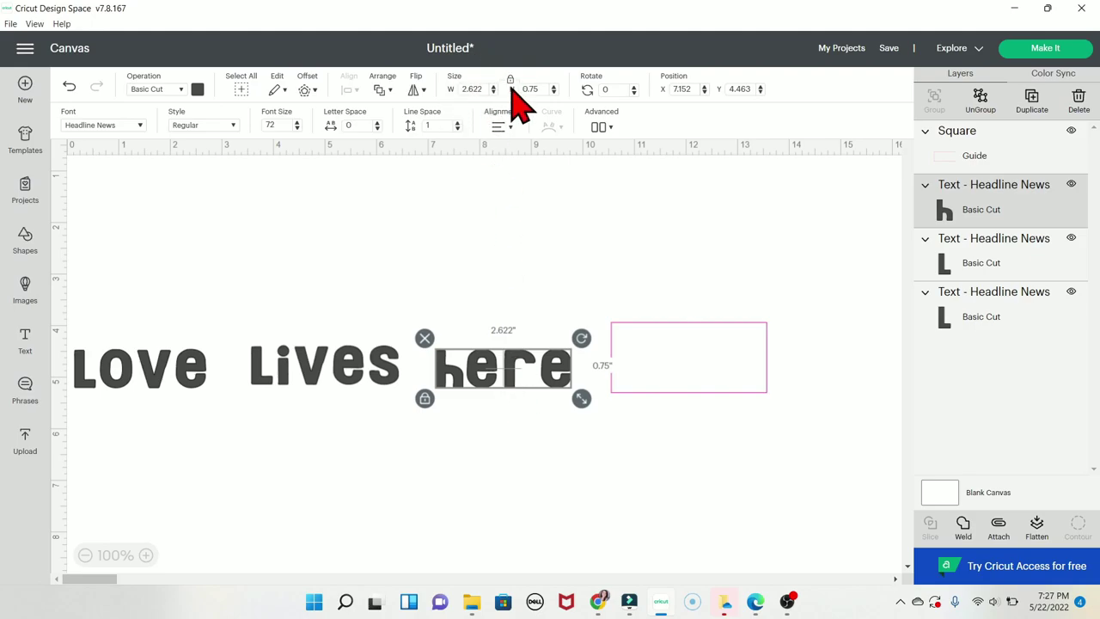
Step: Resize the word "here" proportionally by hand and in increments, and set its width to 5 in
{"action": "left_click_drag", "start_coordinate": [581, 404], "coordinate": [543, 378]}
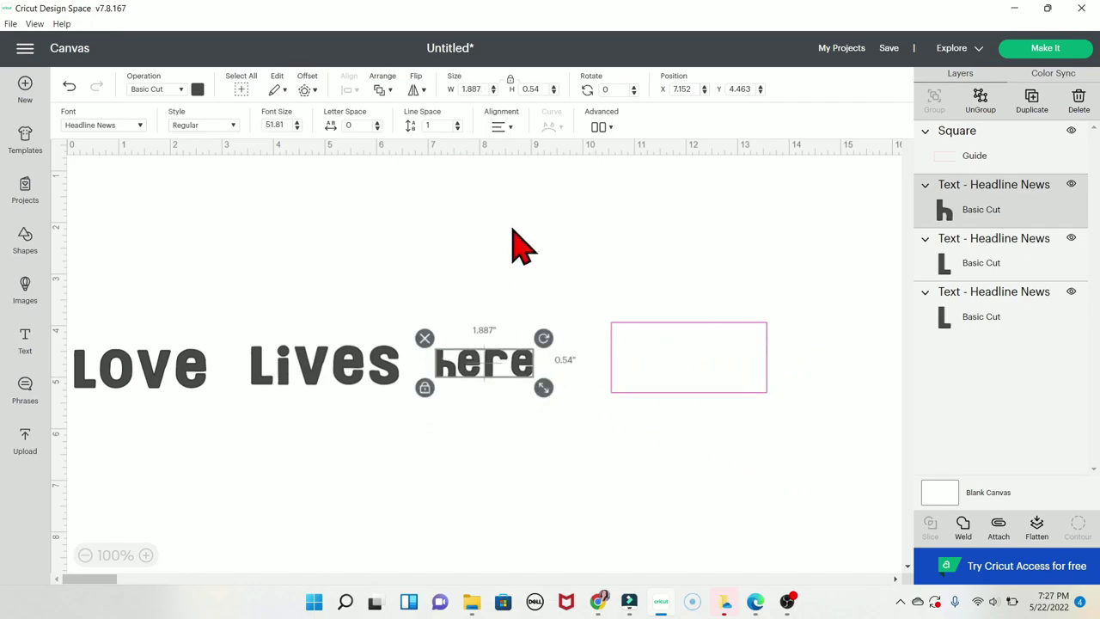
{"action": "scroll", "coordinate": [496, 88], "scroll_direction": "up", "scroll_amount": 9}
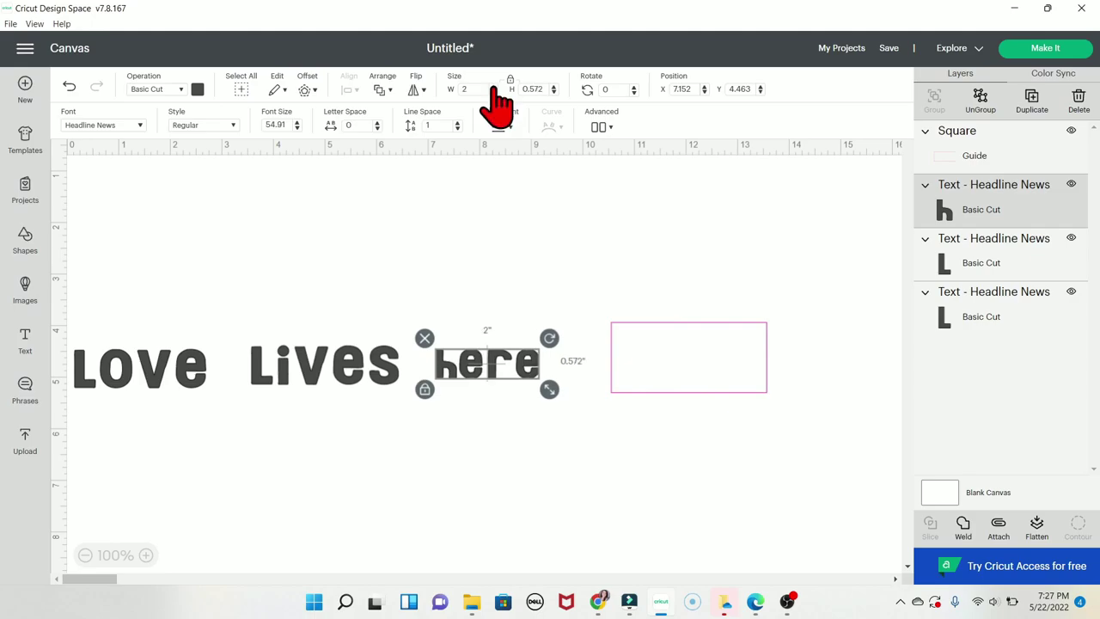
{"action": "scroll", "coordinate": [496, 90], "scroll_direction": "up", "scroll_amount": 4}
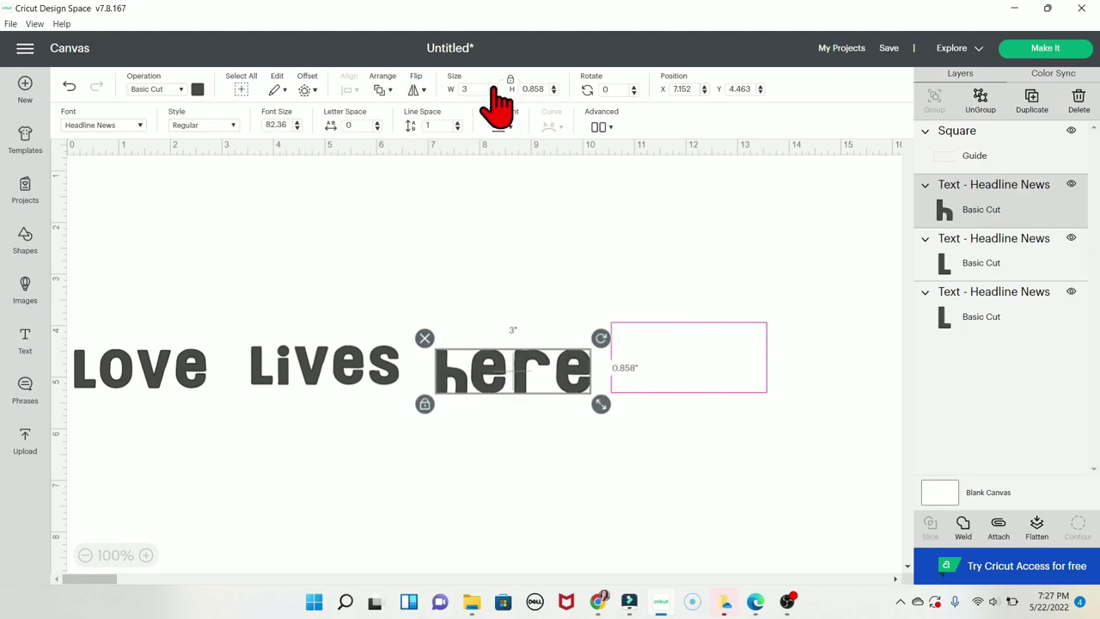
{"action": "double_click", "coordinate": [473, 88]}
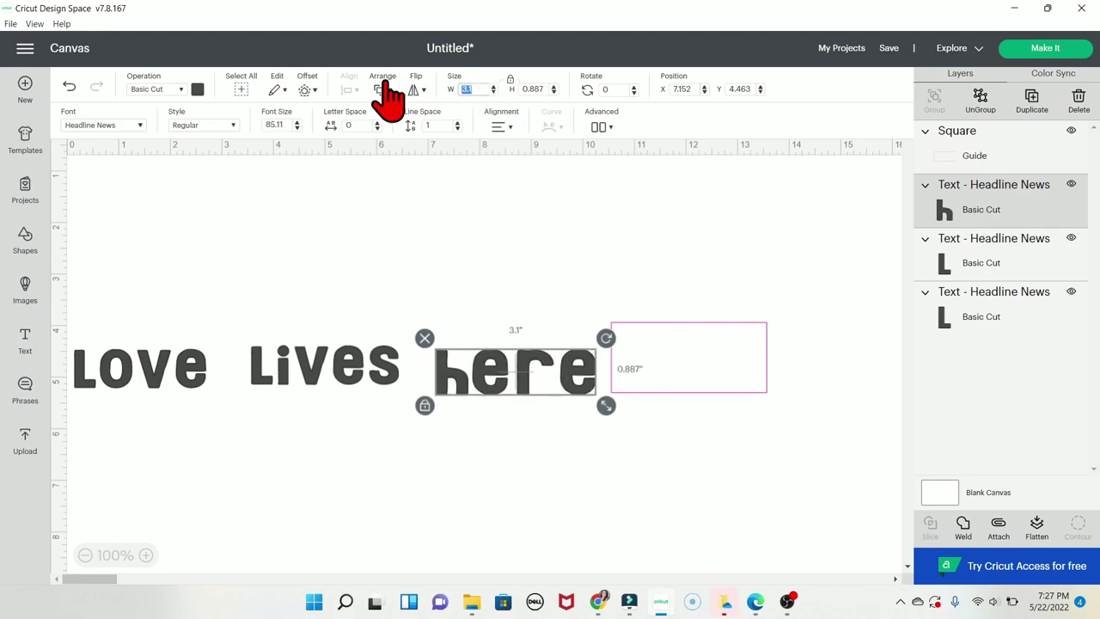
{"action": "key", "text": "Return"}
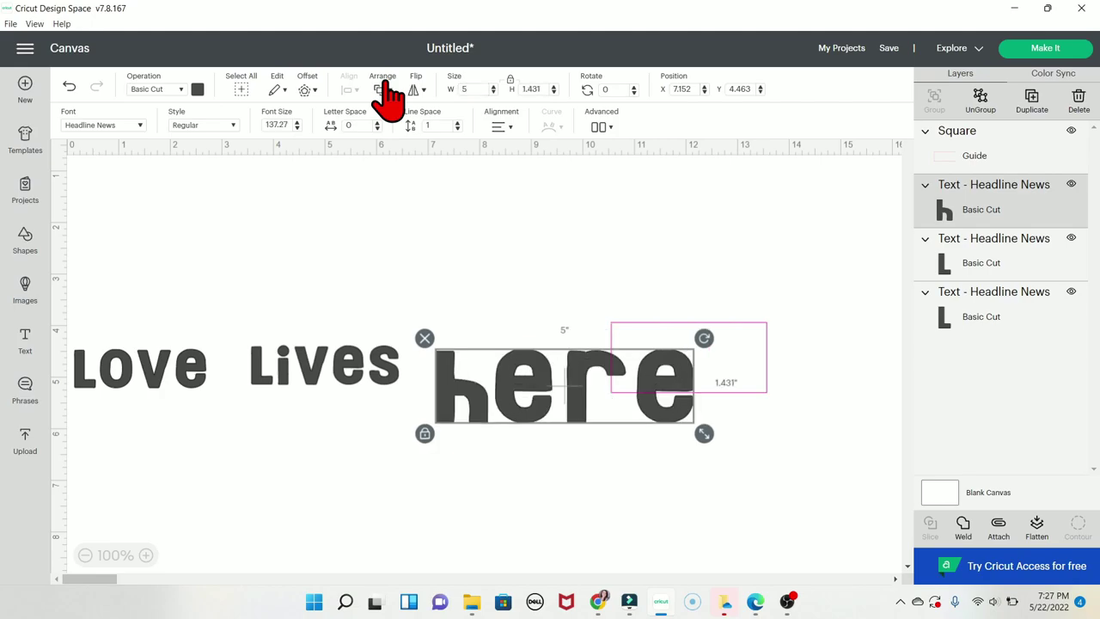
Step: Move "here" above the row and, with its proportions temporarily unlocked, stretch it to about 4.72 by 2.06 in
{"action": "left_click_drag", "start_coordinate": [570, 406], "coordinate": [470, 271]}
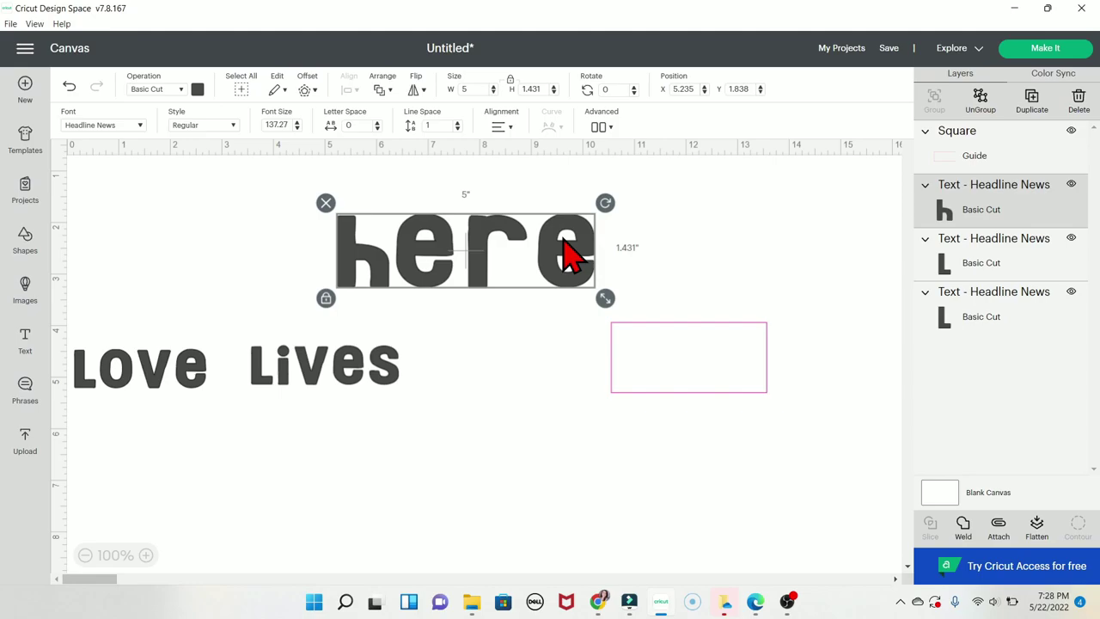
{"action": "left_click_drag", "start_coordinate": [608, 300], "coordinate": [581, 300]}
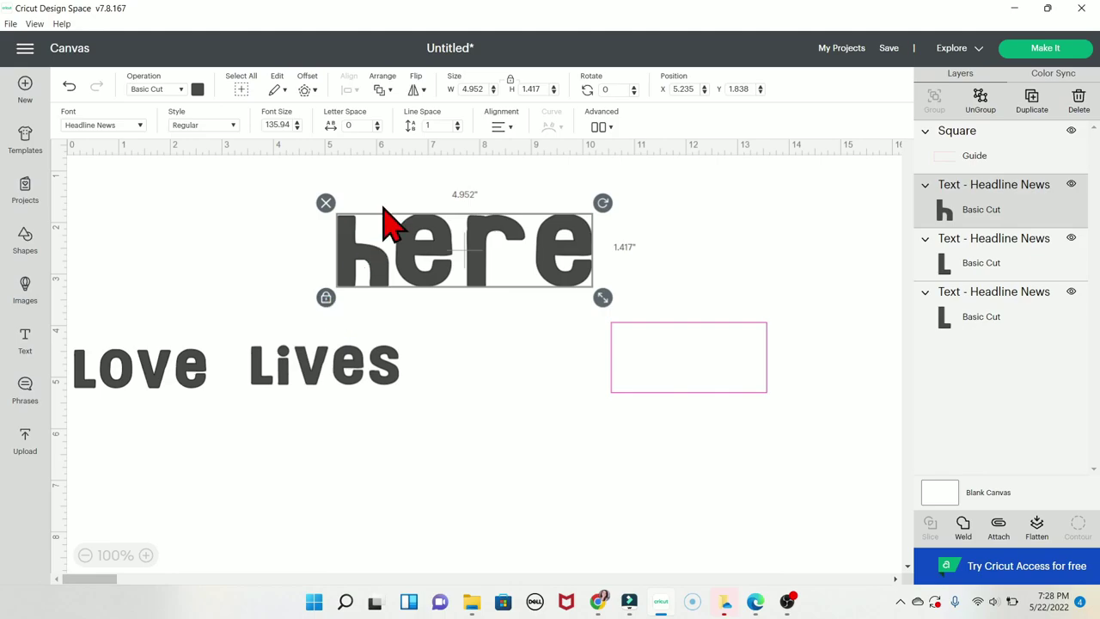
{"action": "left_click", "coordinate": [326, 298]}
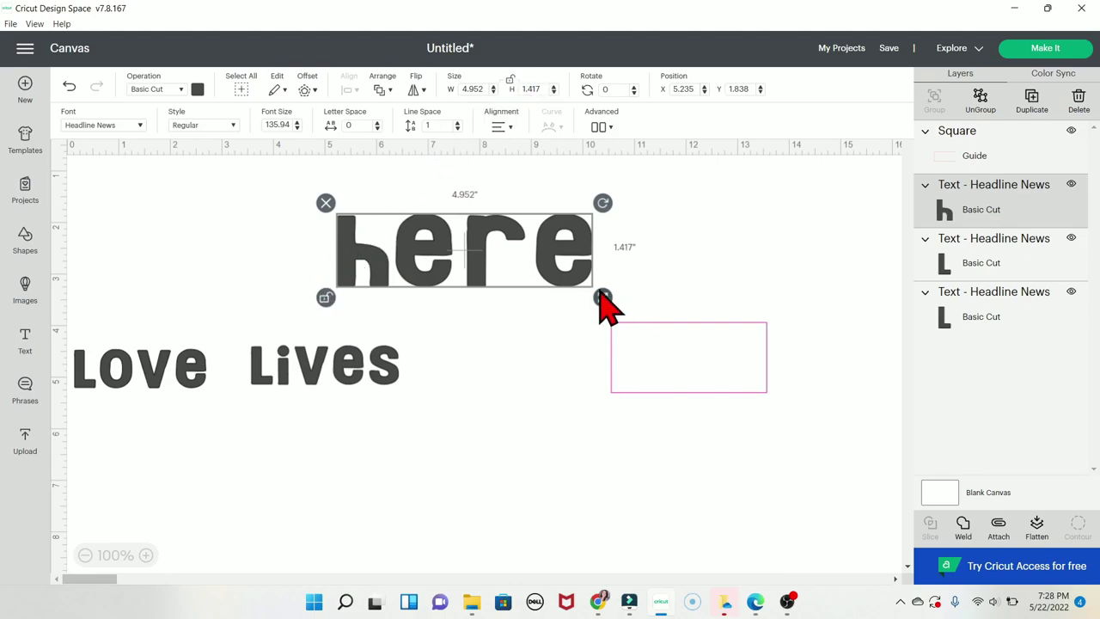
{"action": "left_click_drag", "start_coordinate": [602, 298], "coordinate": [653, 311]}
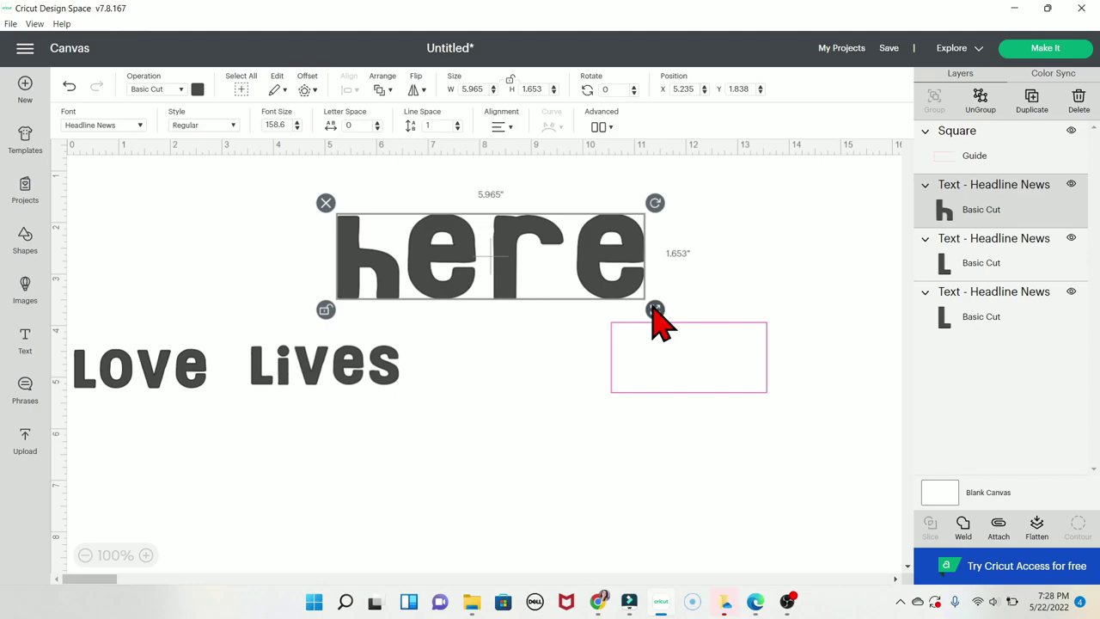
{"action": "left_click_drag", "start_coordinate": [654, 311], "coordinate": [596, 391]}
{"action": "left_click_drag", "start_coordinate": [698, 343], "coordinate": [589, 336]}
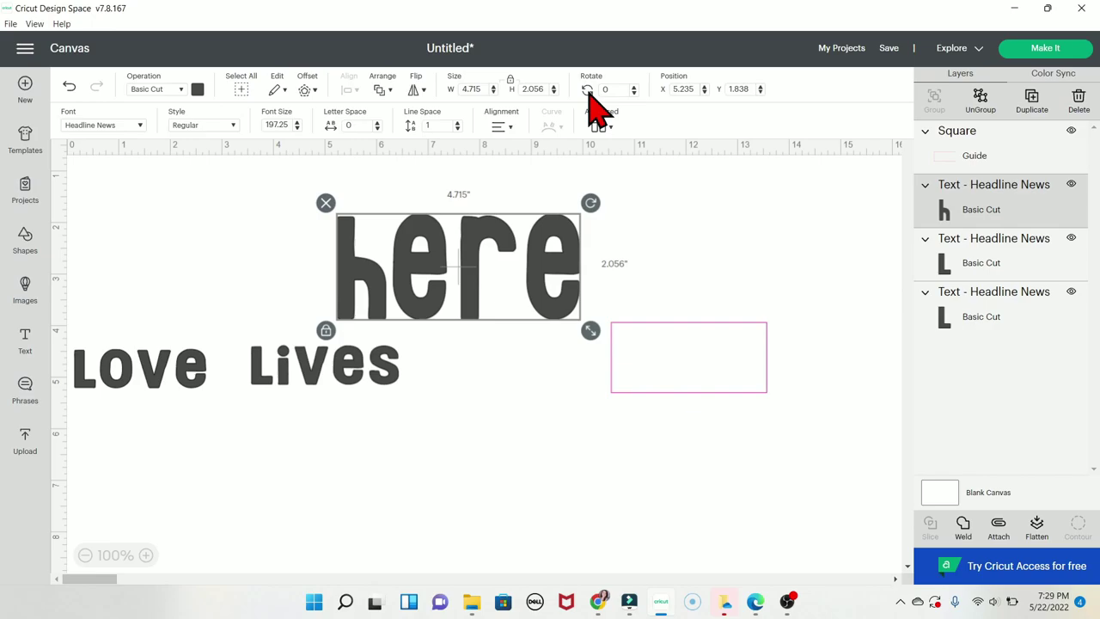
Step: Tilt the word "here" to 349° and by hand to about 357.5°, and reset its rotation to 0
{"action": "left_click", "coordinate": [633, 91]}
{"action": "left_click", "coordinate": [634, 91]}
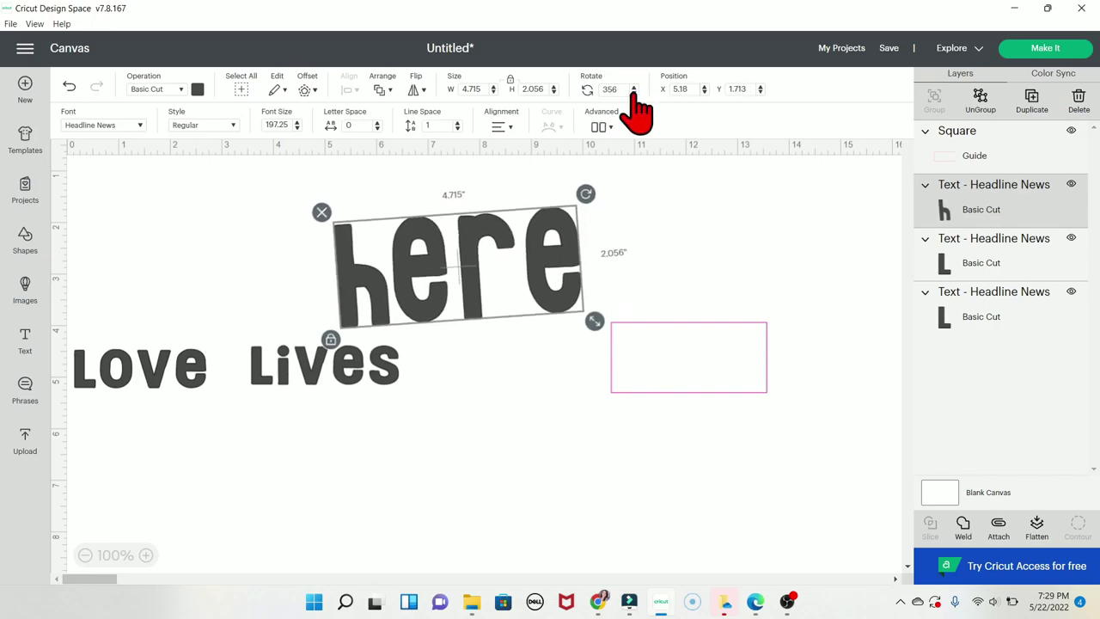
{"action": "left_click", "coordinate": [633, 91]}
{"action": "left_click", "coordinate": [634, 91]}
{"action": "left_click", "coordinate": [634, 92]}
{"action": "left_click", "coordinate": [634, 92]}
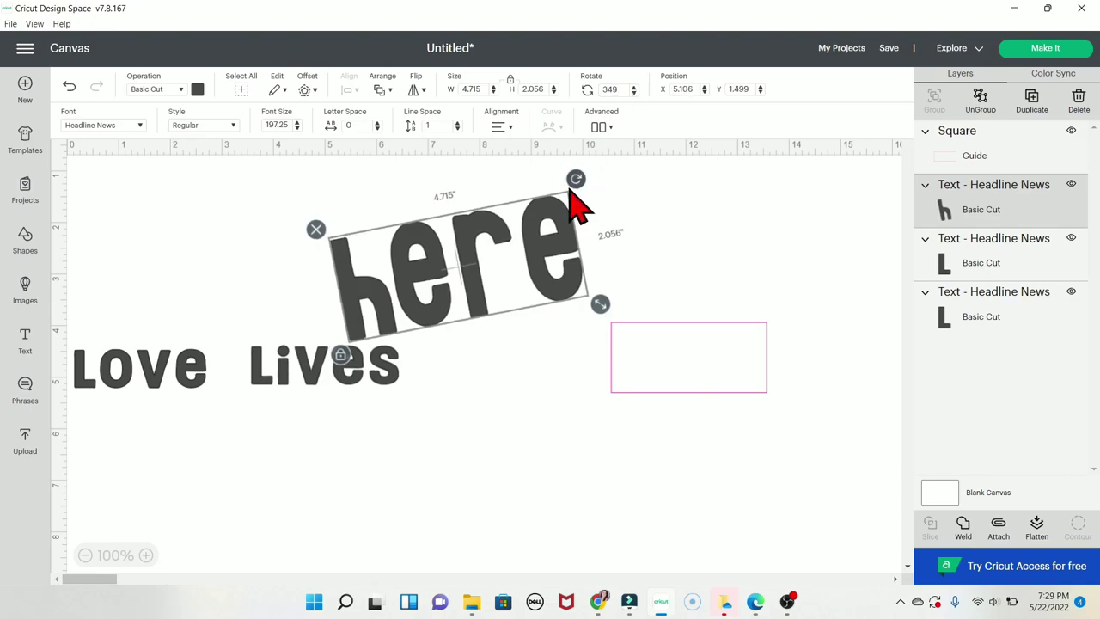
{"action": "left_click_drag", "start_coordinate": [578, 179], "coordinate": [602, 215]}
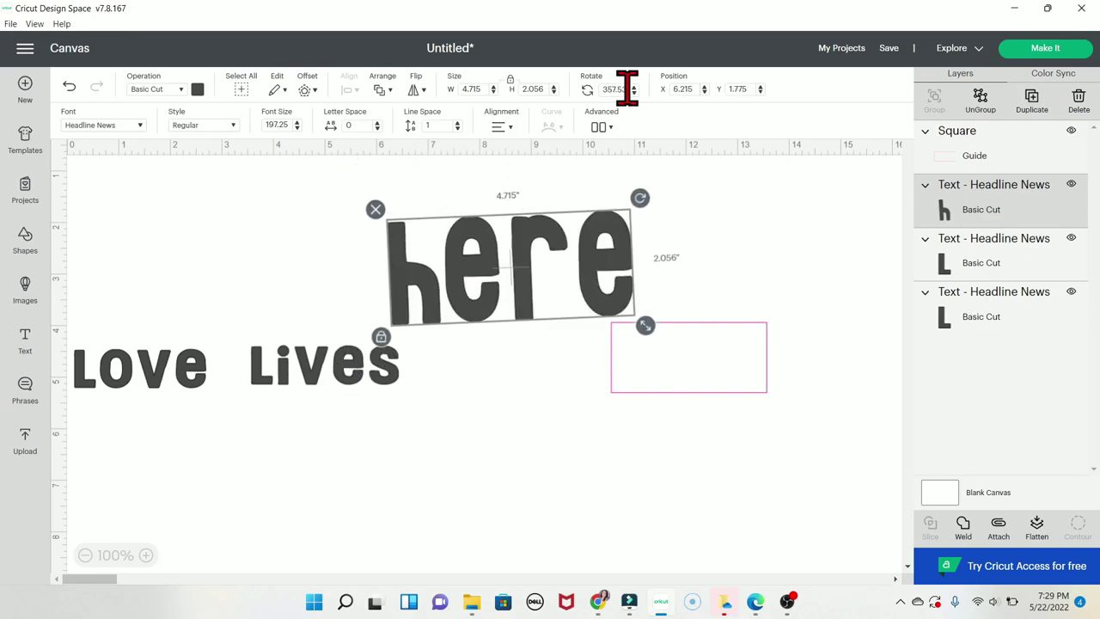
{"action": "left_click", "coordinate": [627, 88]}
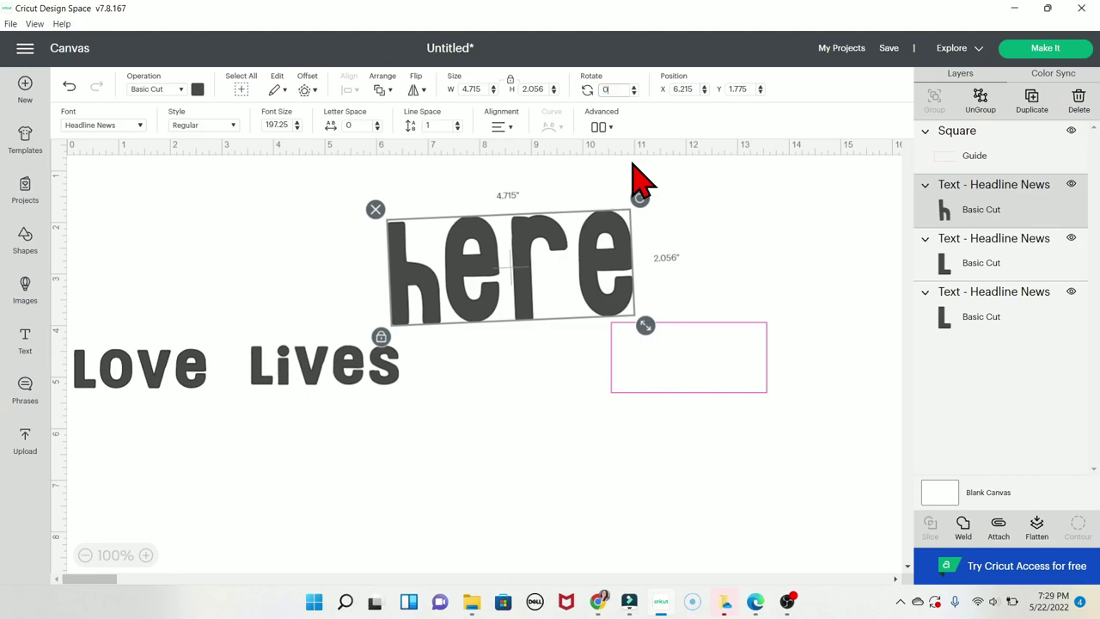
{"action": "type", "text": "0."}
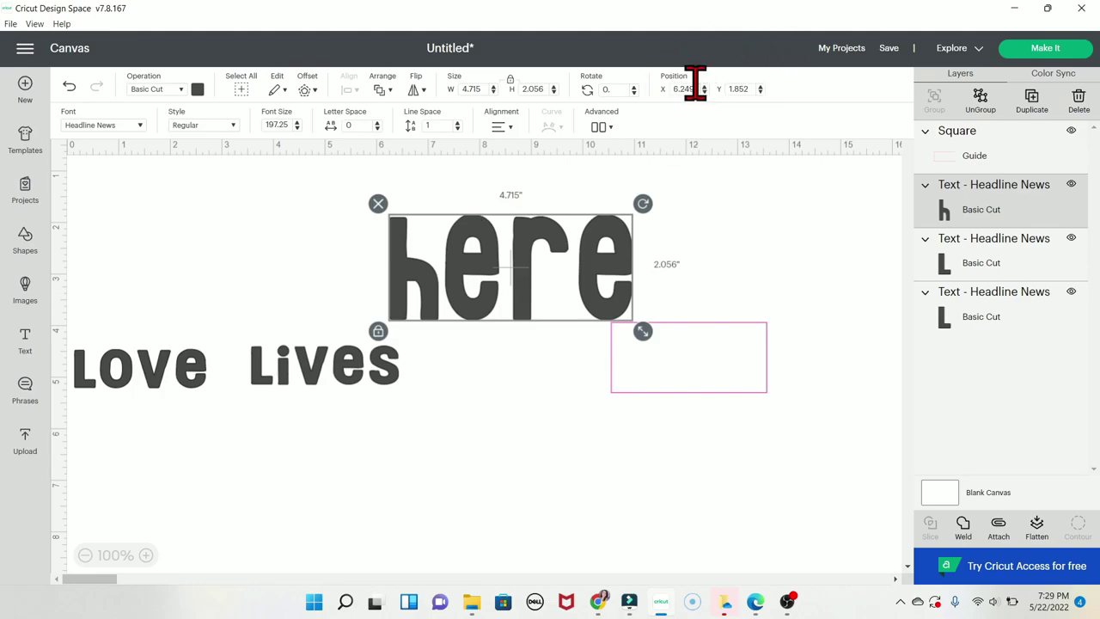
Step: Move "here" slightly upward to Y 1.56 and adjust its X position to 6.37
{"action": "left_click_drag", "start_coordinate": [526, 268], "coordinate": [534, 248]}
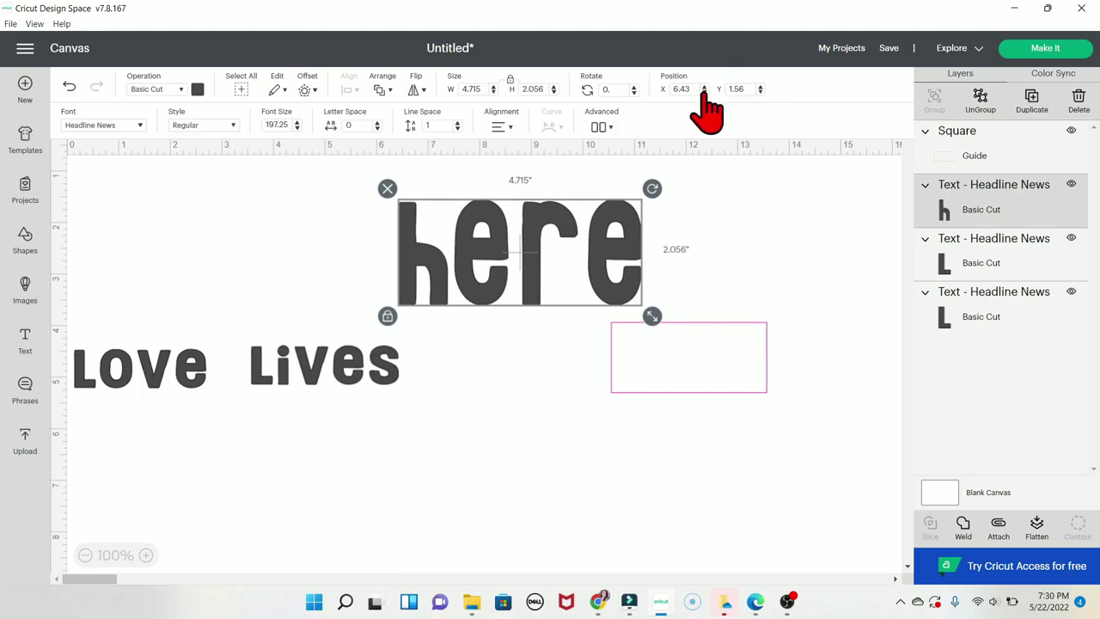
{"action": "left_click", "coordinate": [704, 92]}
{"action": "left_click", "coordinate": [704, 92]}
{"action": "left_click", "coordinate": [704, 92]}
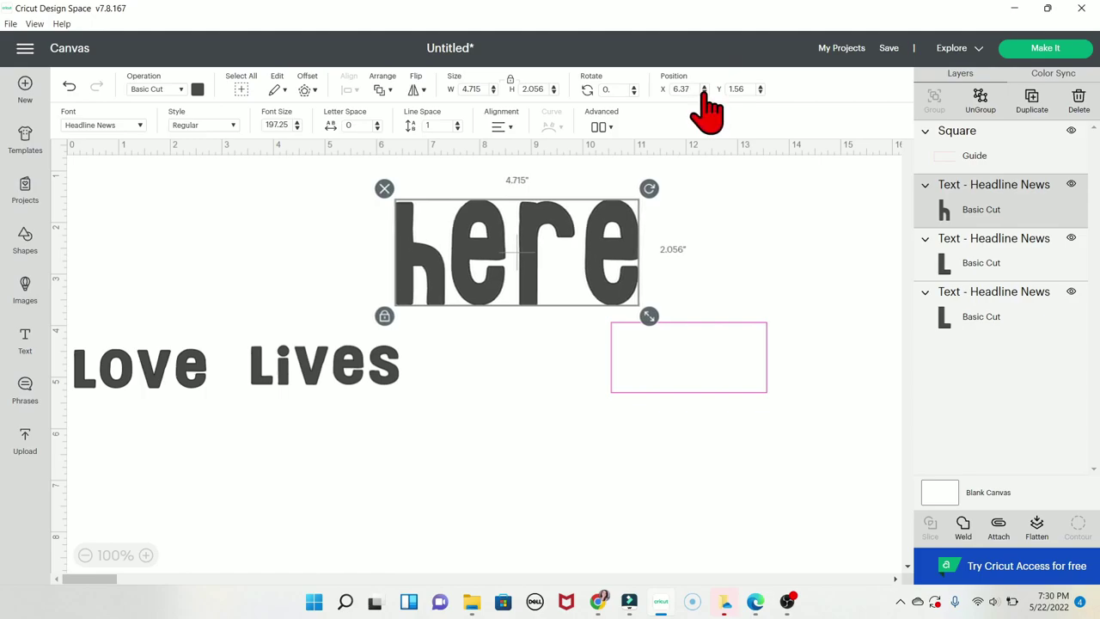
Step: Nudge the word "here" left along the canvas to an X position of 6.26
{"action": "left_click", "coordinate": [704, 92]}
{"action": "left_click", "coordinate": [704, 92]}
{"action": "left_click", "coordinate": [705, 92]}
{"action": "left_click", "coordinate": [704, 92]}
{"action": "left_click", "coordinate": [704, 92]}
{"action": "left_click", "coordinate": [704, 92]}
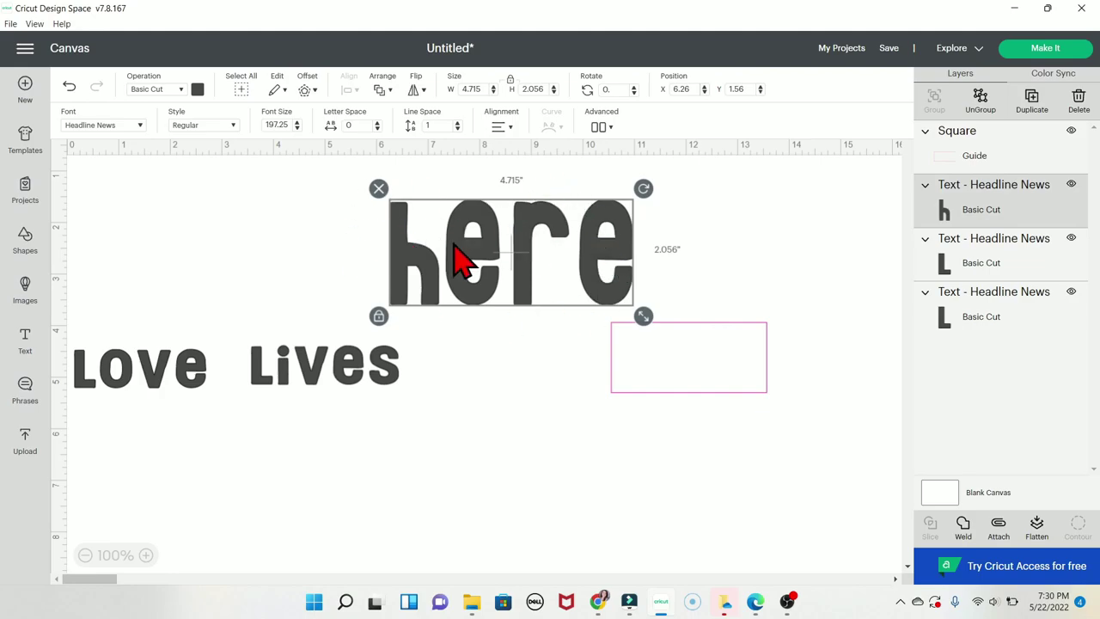
Step: Ungroup the word "here" into separate letters and select individual letters
{"action": "left_click", "coordinate": [997, 116]}
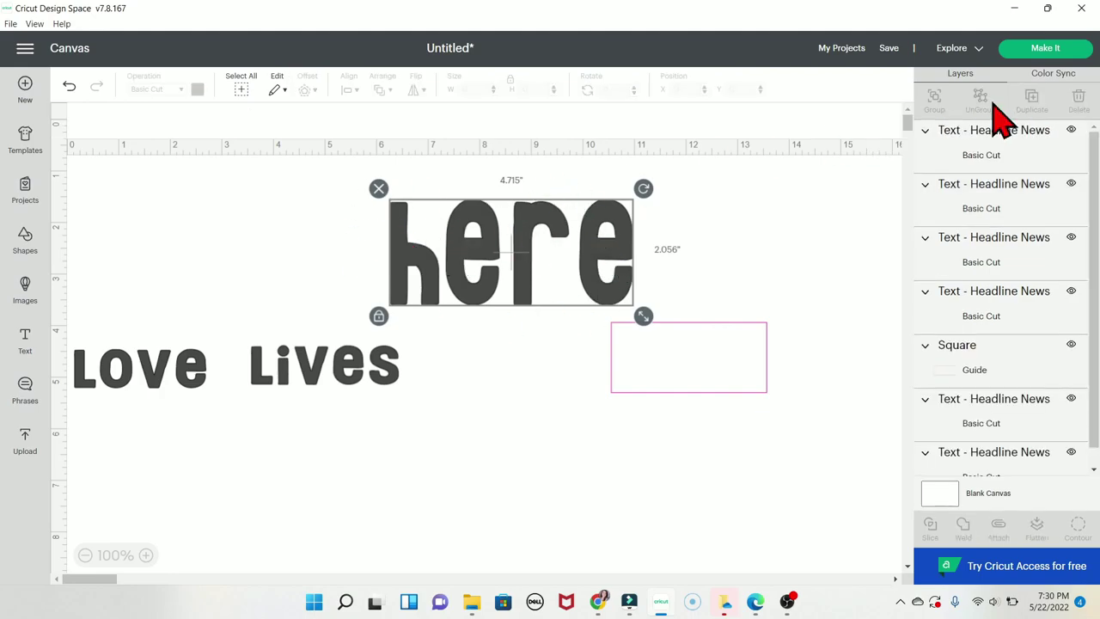
{"action": "left_click", "coordinate": [657, 270]}
{"action": "left_click", "coordinate": [604, 271]}
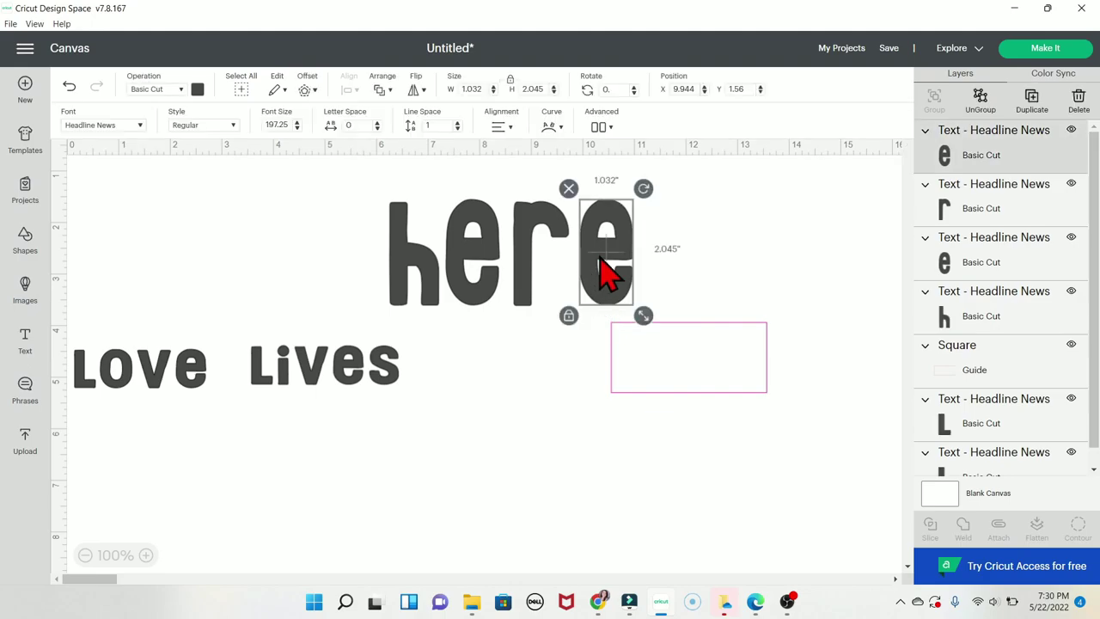
{"action": "left_click", "coordinate": [524, 275]}
{"action": "left_click", "coordinate": [460, 258]}
Step: Move the letters of "here" individually, rearranging them higher on the canvas with wider spacing
{"action": "mouse_move", "coordinate": [422, 262]}
{"action": "left_mouse_down"}
{"action": "mouse_move", "coordinate": [327, 209]}
{"action": "mouse_move", "coordinate": [344, 295]}
{"action": "mouse_move", "coordinate": [404, 249]}
{"action": "left_mouse_up"}
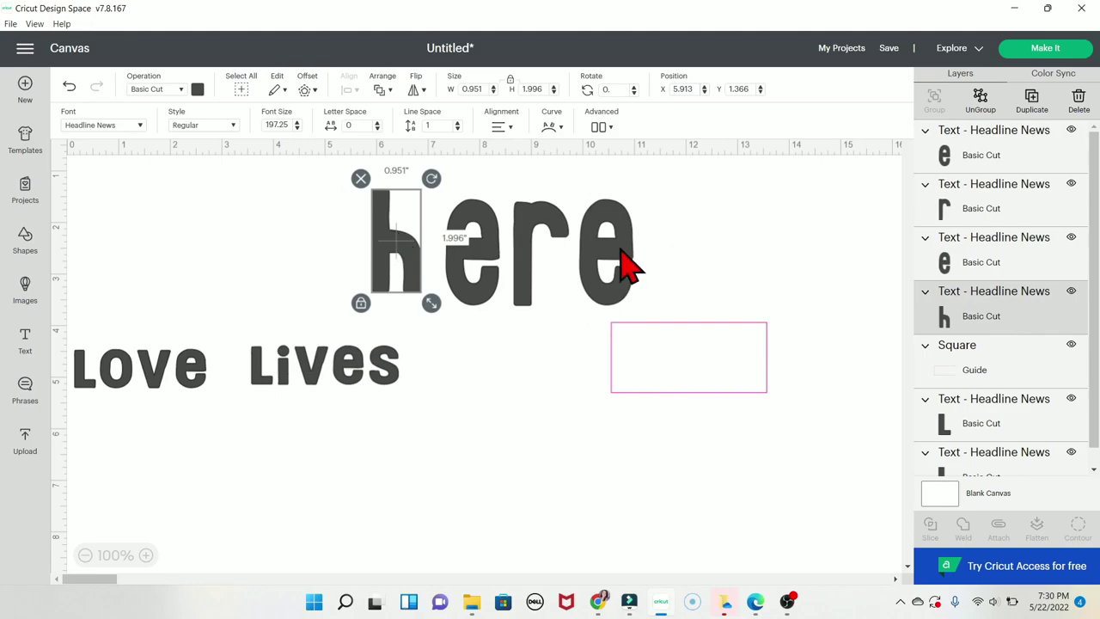
{"action": "left_click_drag", "start_coordinate": [626, 270], "coordinate": [670, 254]}
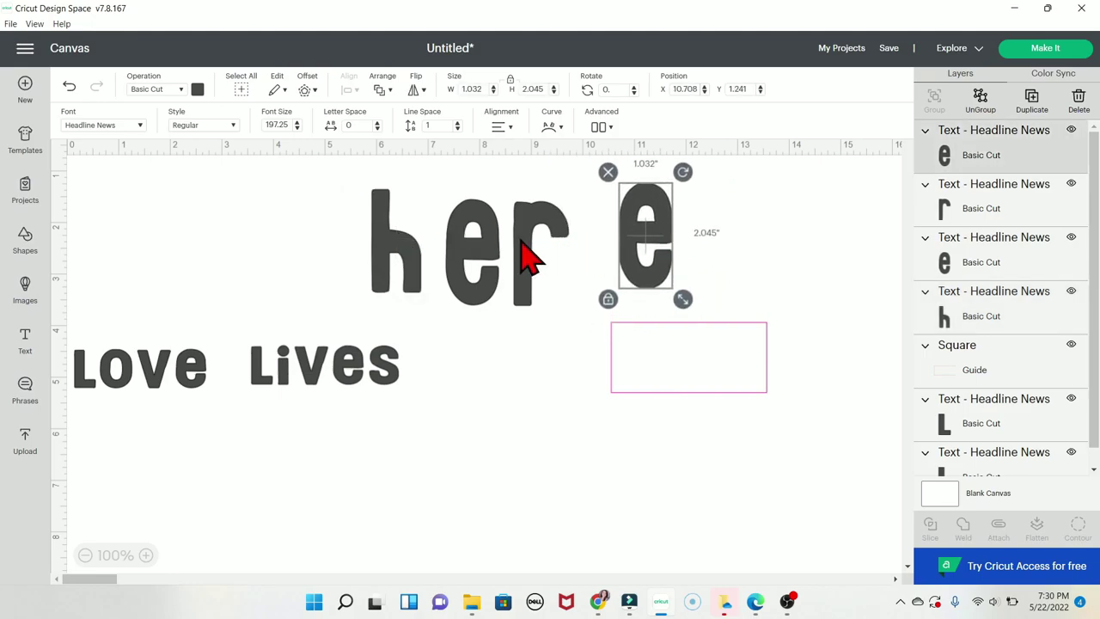
{"action": "left_click_drag", "start_coordinate": [528, 253], "coordinate": [567, 230]}
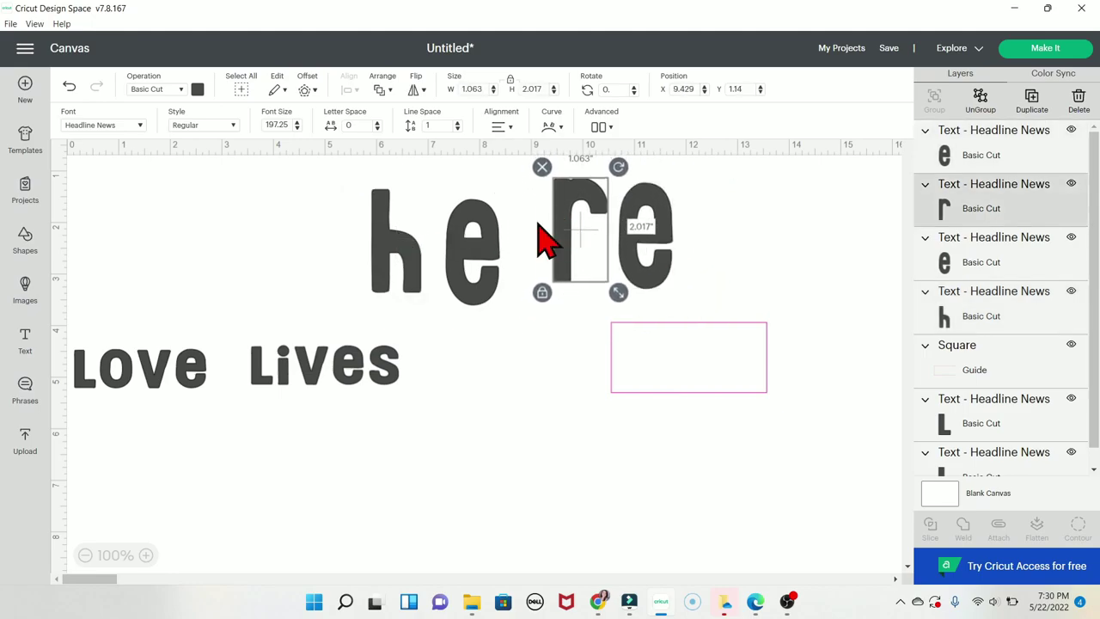
{"action": "left_click_drag", "start_coordinate": [486, 255], "coordinate": [519, 228]}
{"action": "left_click_drag", "start_coordinate": [421, 273], "coordinate": [469, 268]}
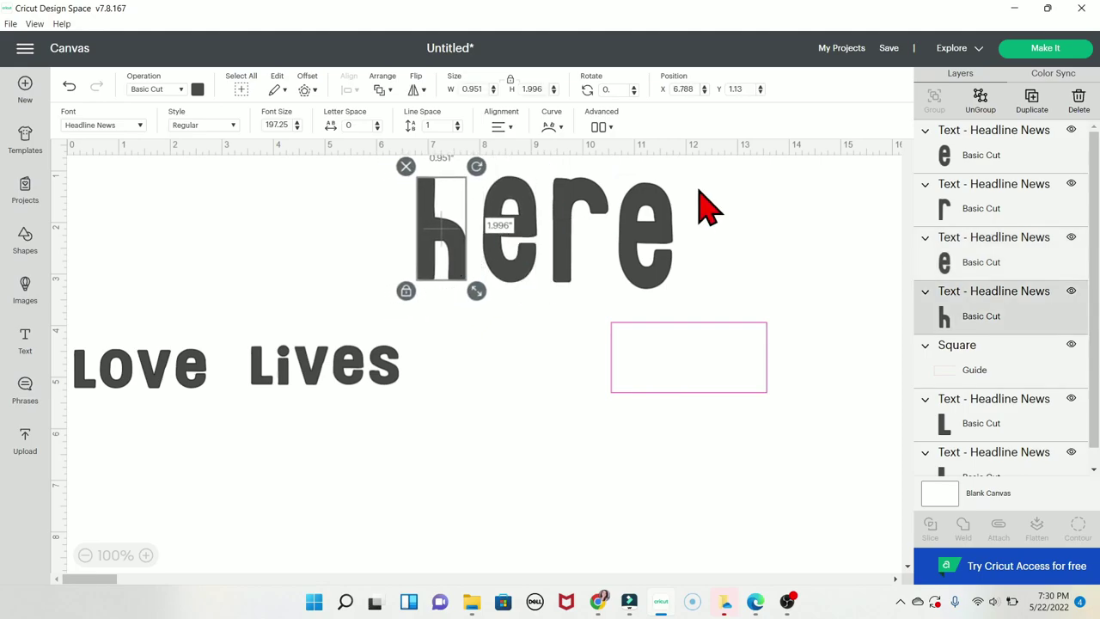
Step: Line up the last "e" of "here" with the other letters at about X 10.81, Y 1.13
{"action": "left_click", "coordinate": [637, 236]}
{"action": "left_click", "coordinate": [544, 228]}
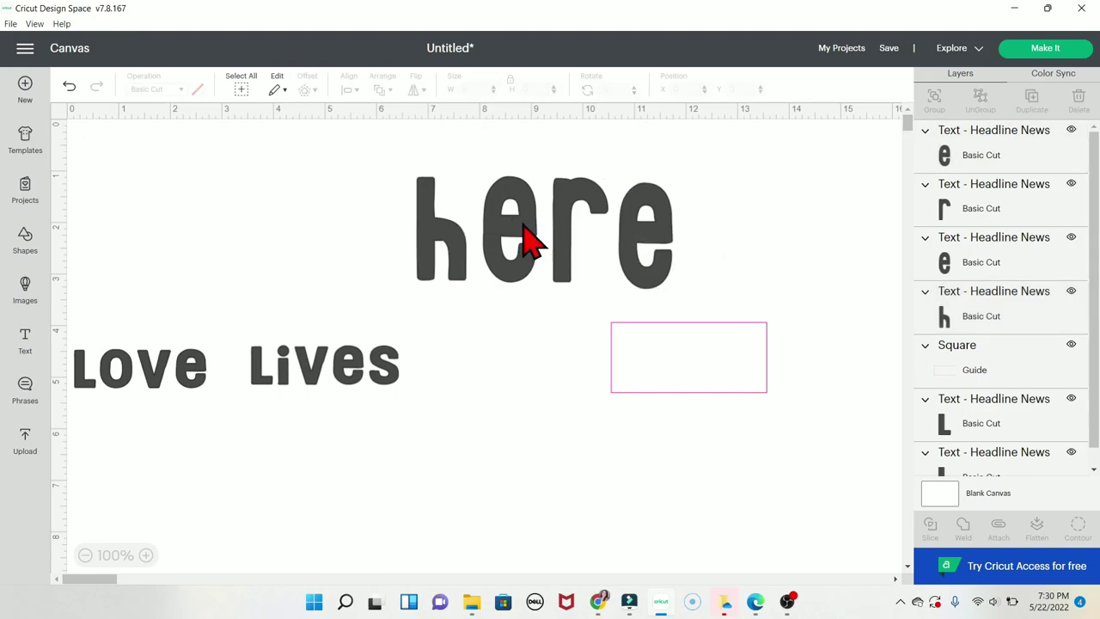
{"action": "left_click", "coordinate": [634, 245]}
{"action": "left_click_drag", "start_coordinate": [628, 229], "coordinate": [632, 224]}
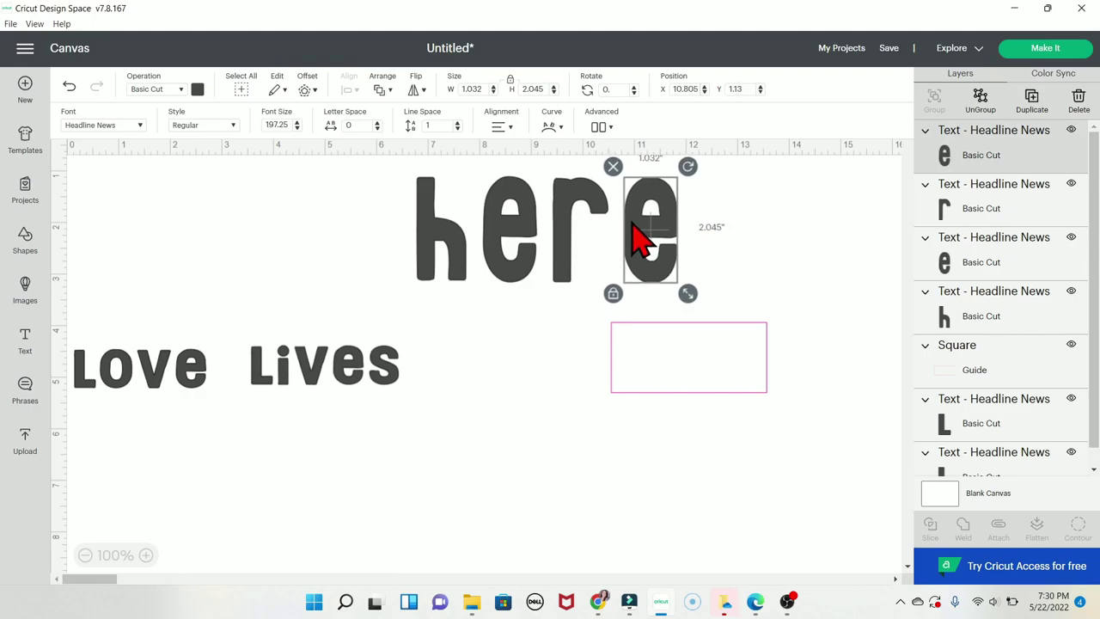
{"action": "left_click", "coordinate": [736, 258]}
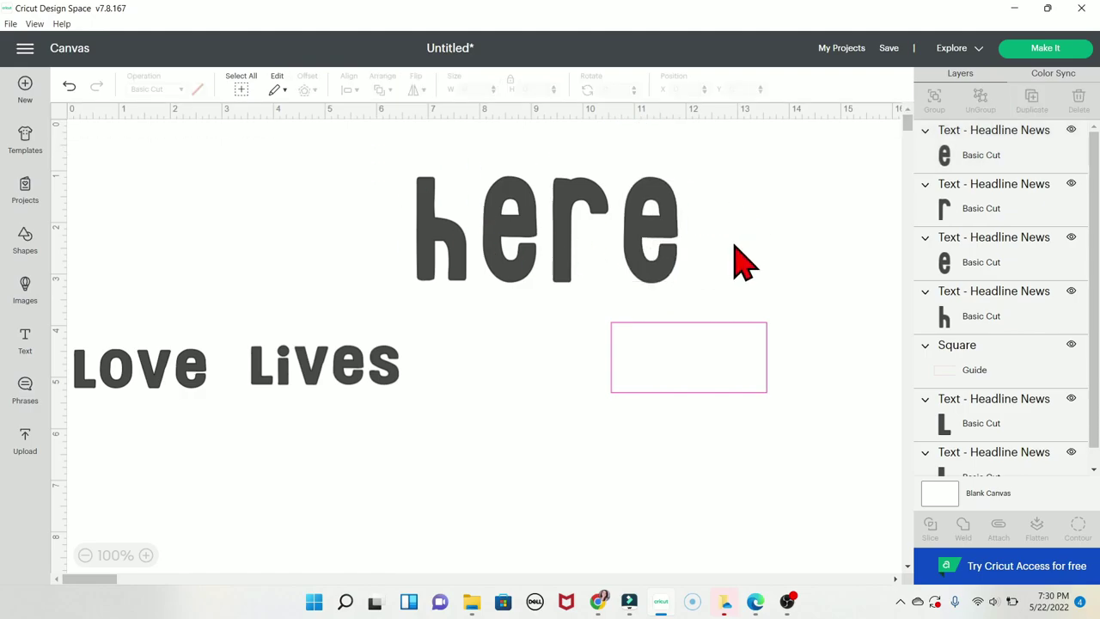
Step: Group the four letters of "here" and move the group to about X 5.36, Y 1.23
{"action": "left_click_drag", "start_coordinate": [622, 227], "coordinate": [352, 196]}
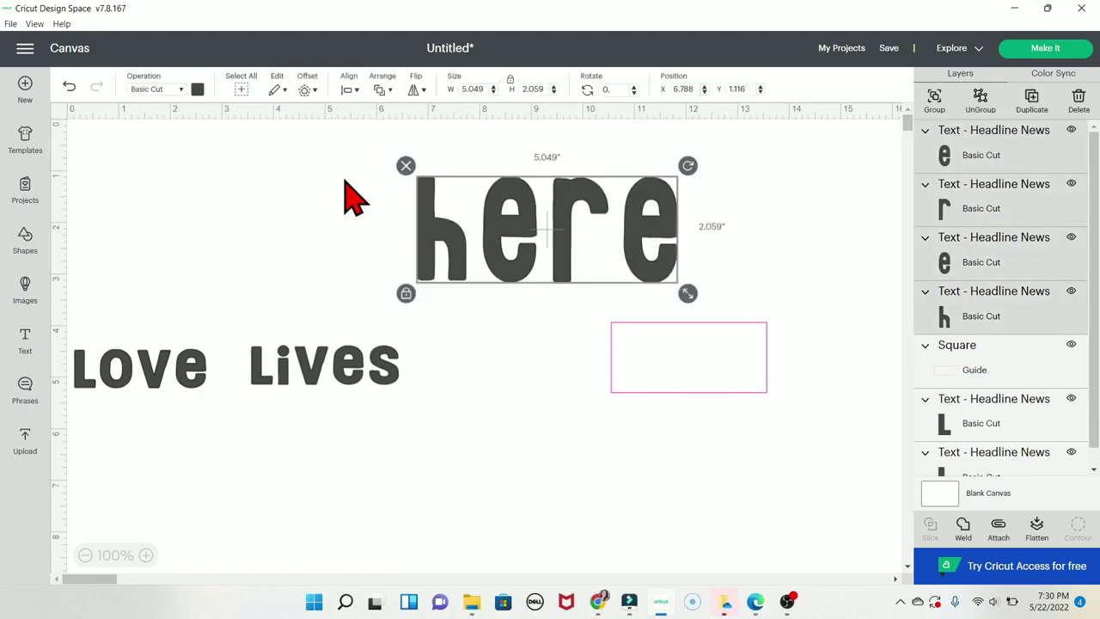
{"action": "left_click", "coordinate": [935, 102]}
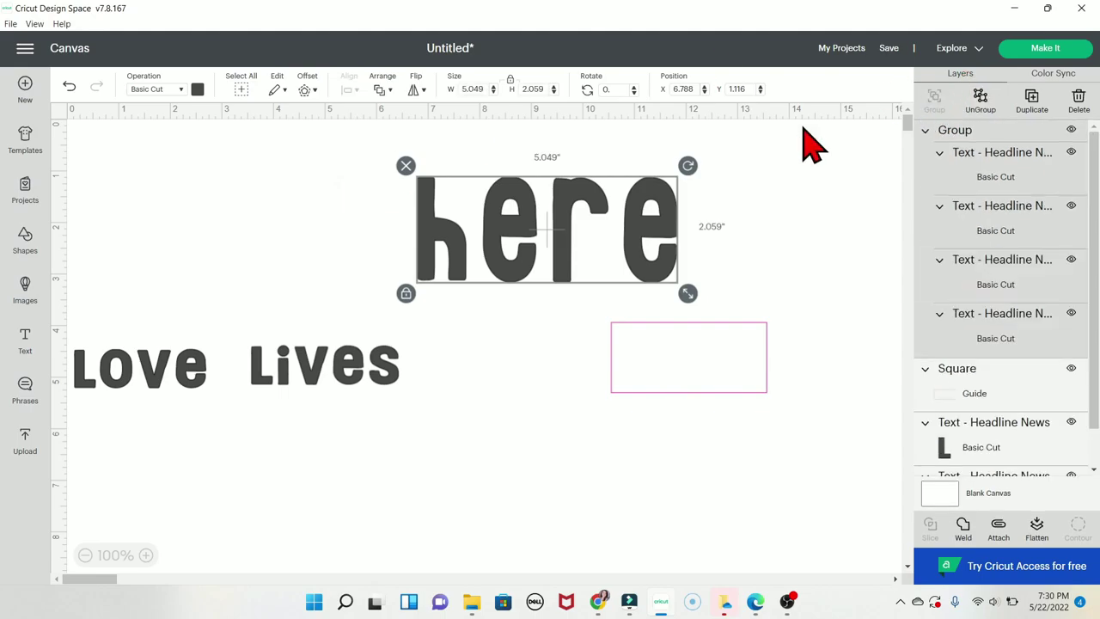
{"action": "left_click_drag", "start_coordinate": [680, 246], "coordinate": [571, 251]}
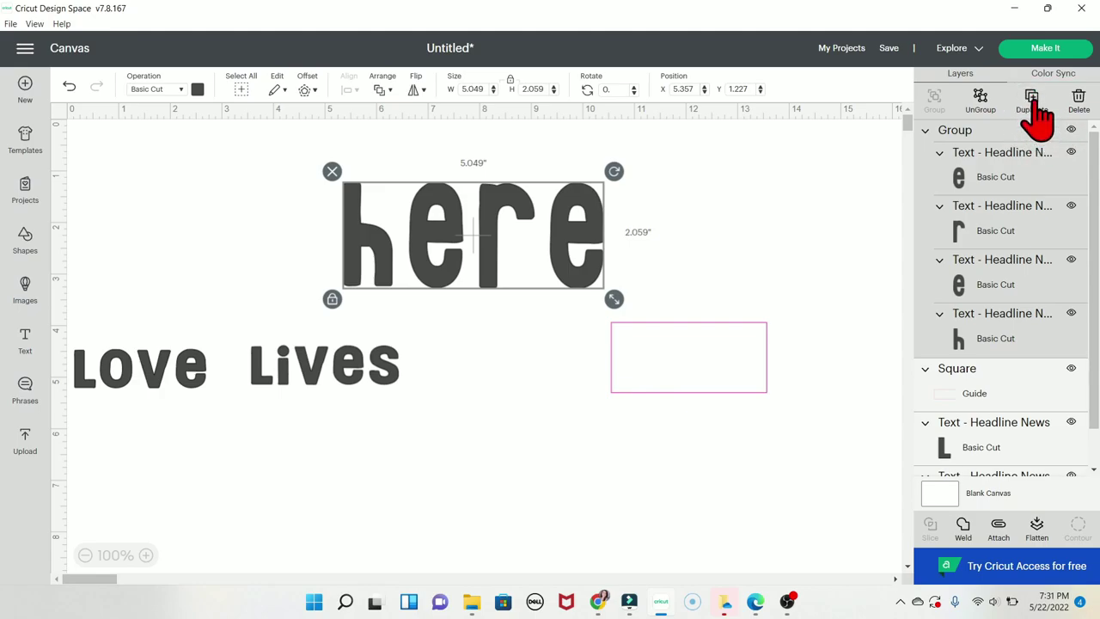
Step: Duplicate the "here" group, move the copy below "Lives", and delete the copy
{"action": "left_click", "coordinate": [1038, 116]}
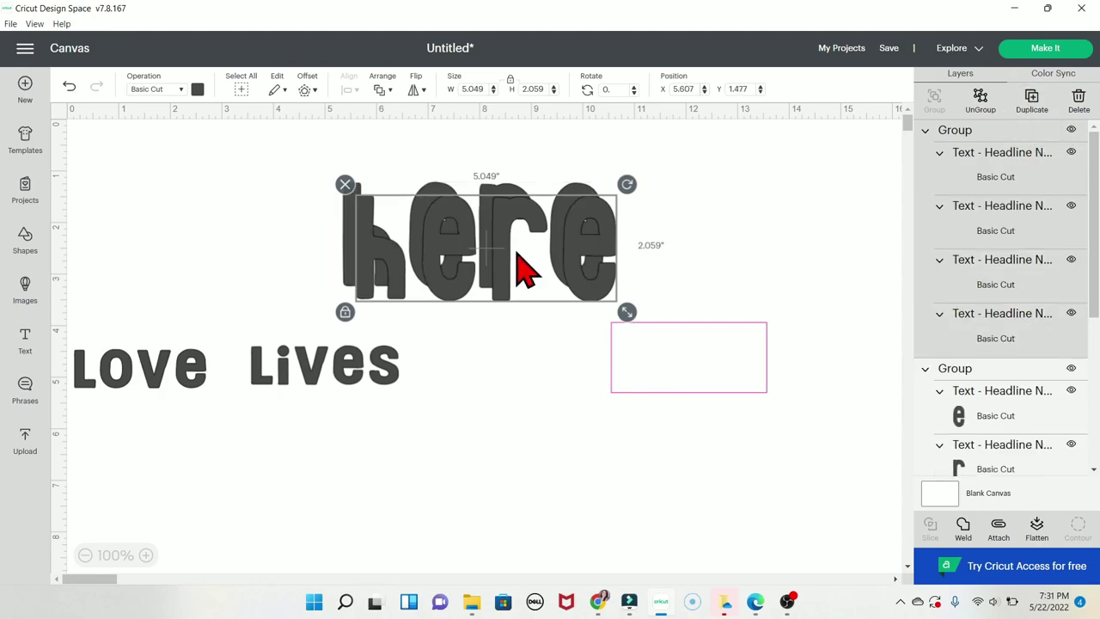
{"action": "left_click_drag", "start_coordinate": [550, 266], "coordinate": [570, 461]}
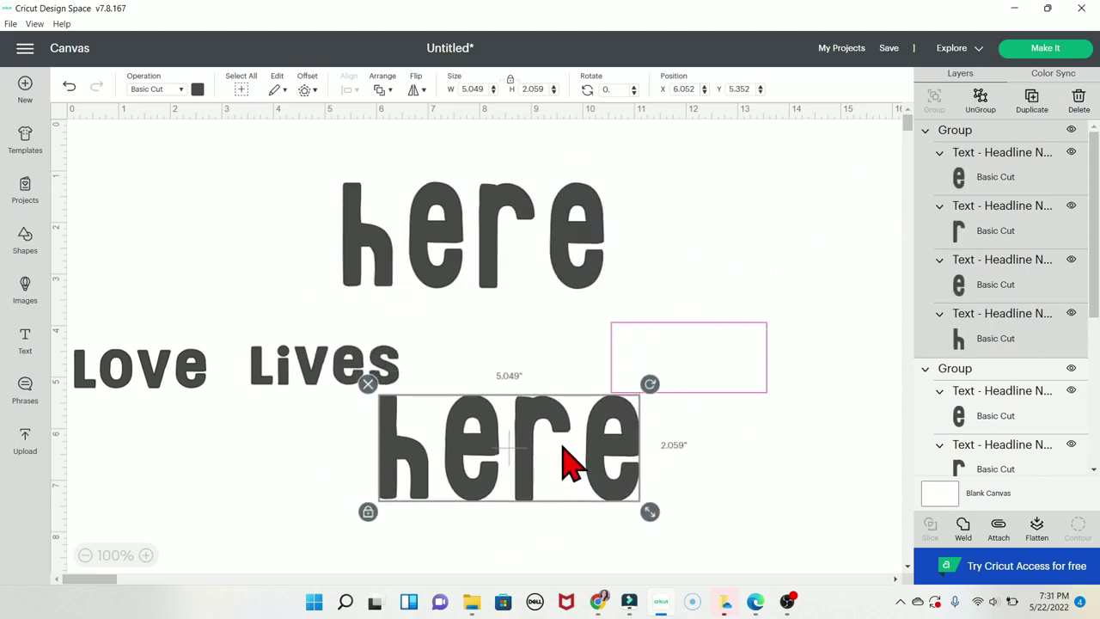
{"action": "key", "text": "Delete"}
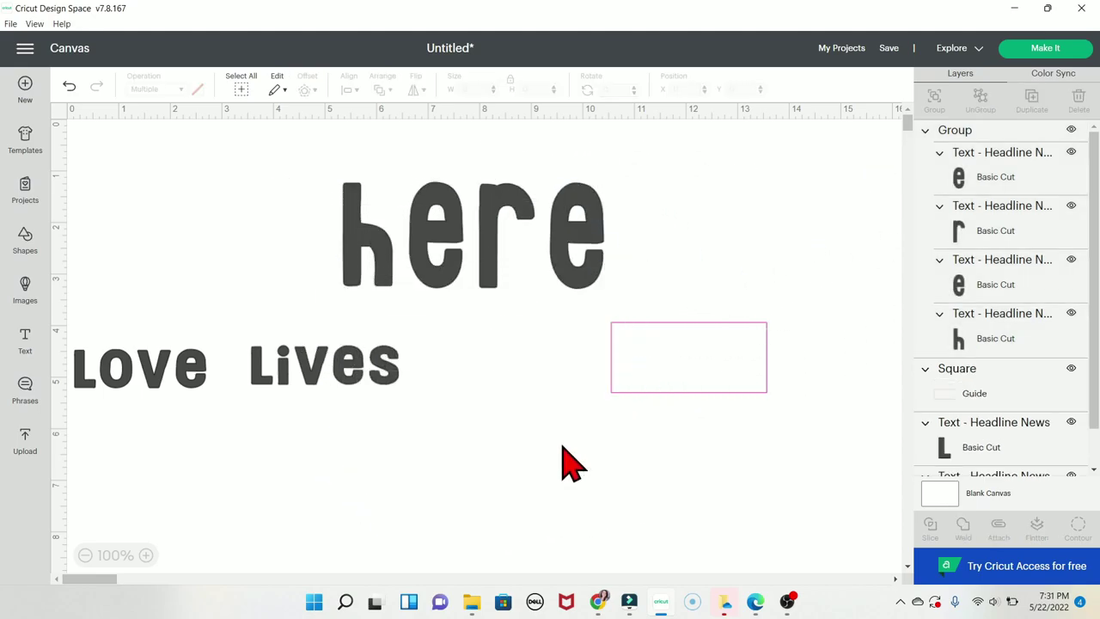
Step: Delete the remaining "here" group and undo the deletion
{"action": "left_click", "coordinate": [593, 233]}
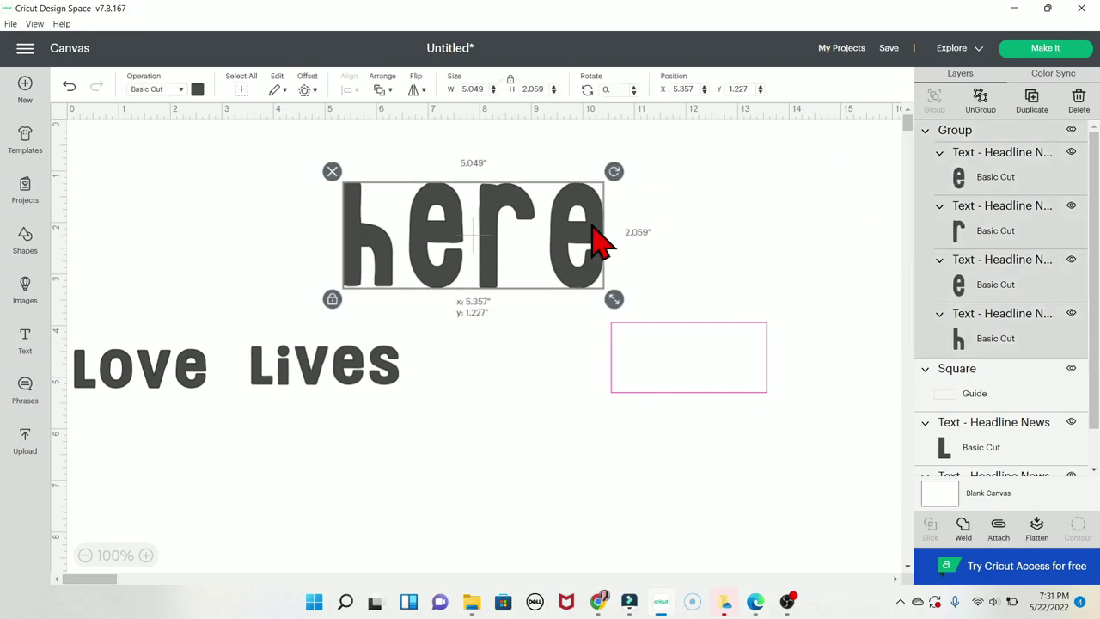
{"action": "left_click", "coordinate": [1082, 97]}
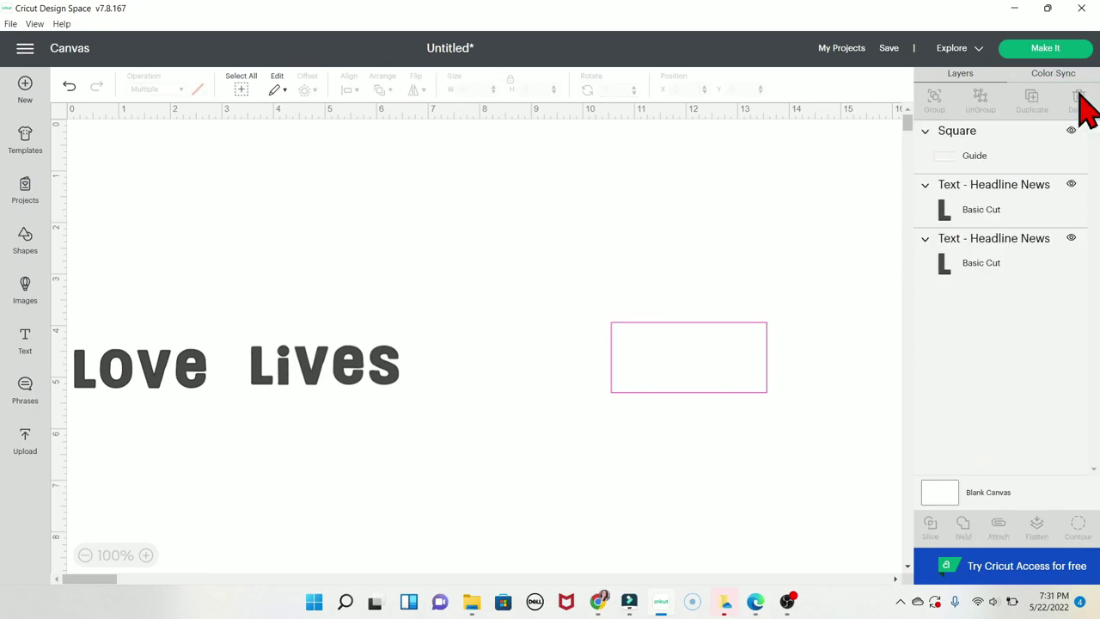
{"action": "key", "text": "ctrl+z"}
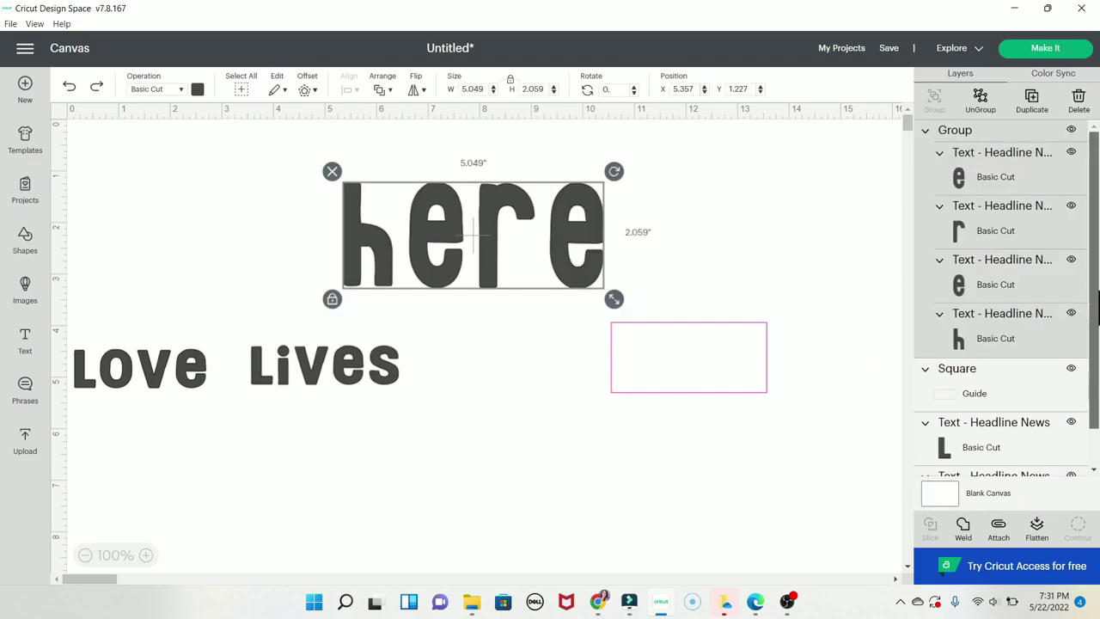
Step: Examine the project's layers, selecting the square, "Lives" and "Love" layers in turn
{"action": "scroll", "coordinate": [1097, 395], "scroll_direction": "down", "scroll_amount": 1}
{"action": "scroll", "coordinate": [1097, 395], "scroll_direction": "up", "scroll_amount": 1}
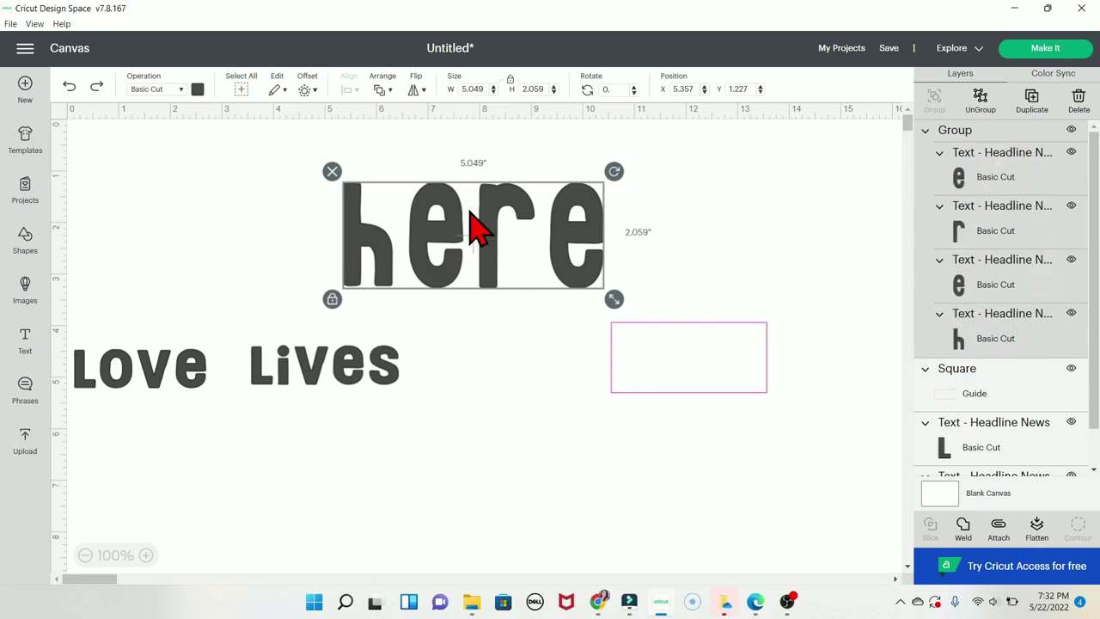
{"action": "scroll", "coordinate": [1083, 356], "scroll_direction": "down", "scroll_amount": 1}
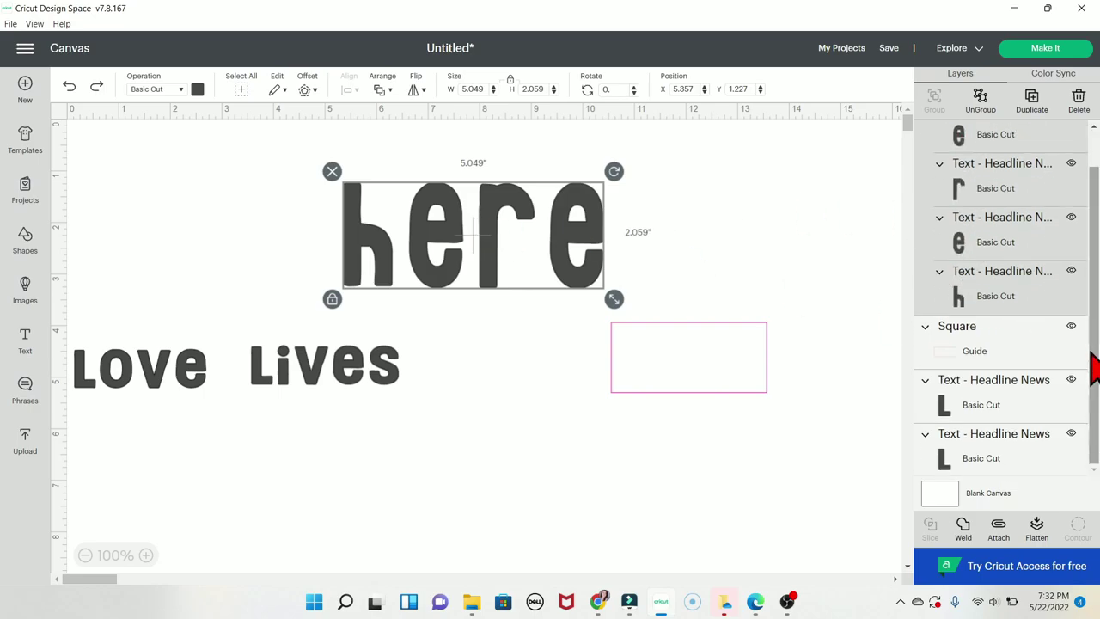
{"action": "left_click", "coordinate": [1002, 349]}
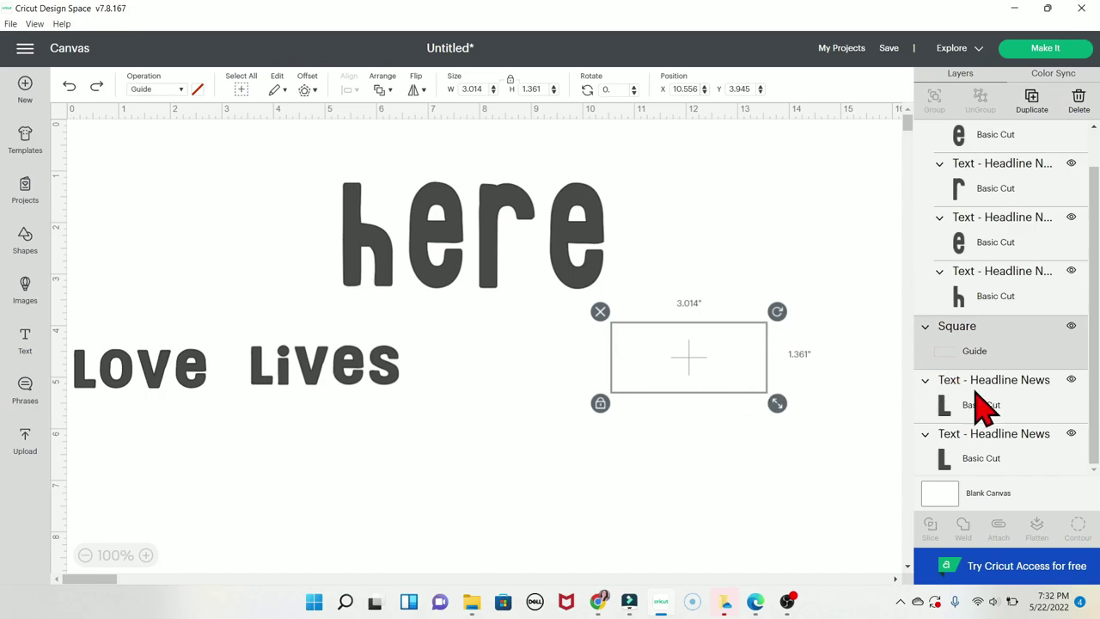
{"action": "left_click", "coordinate": [1011, 405]}
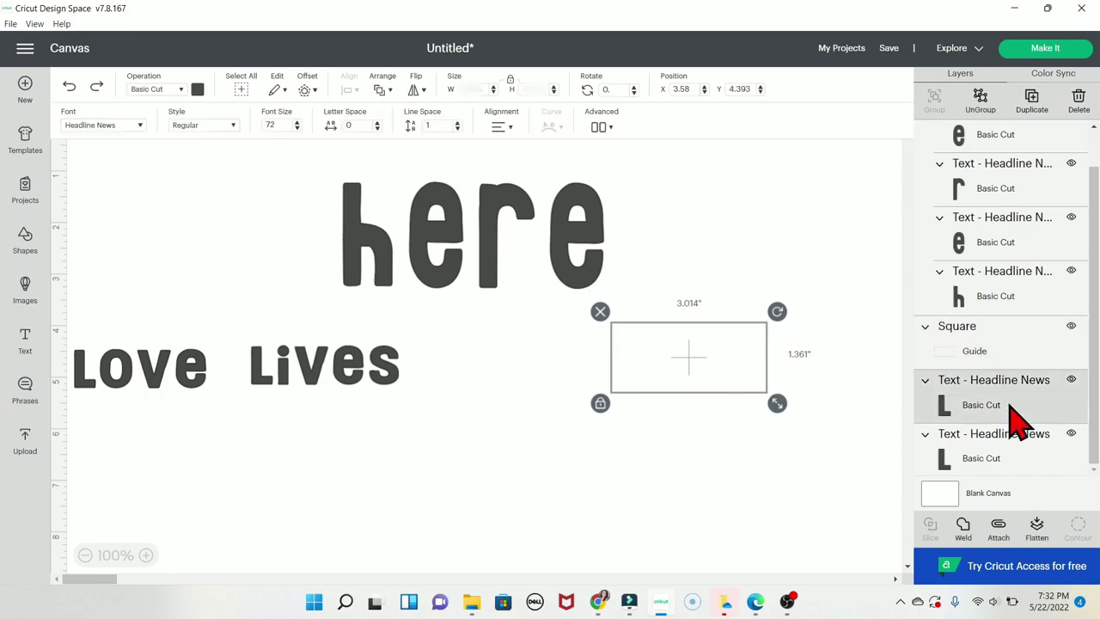
{"action": "left_click", "coordinate": [1016, 455]}
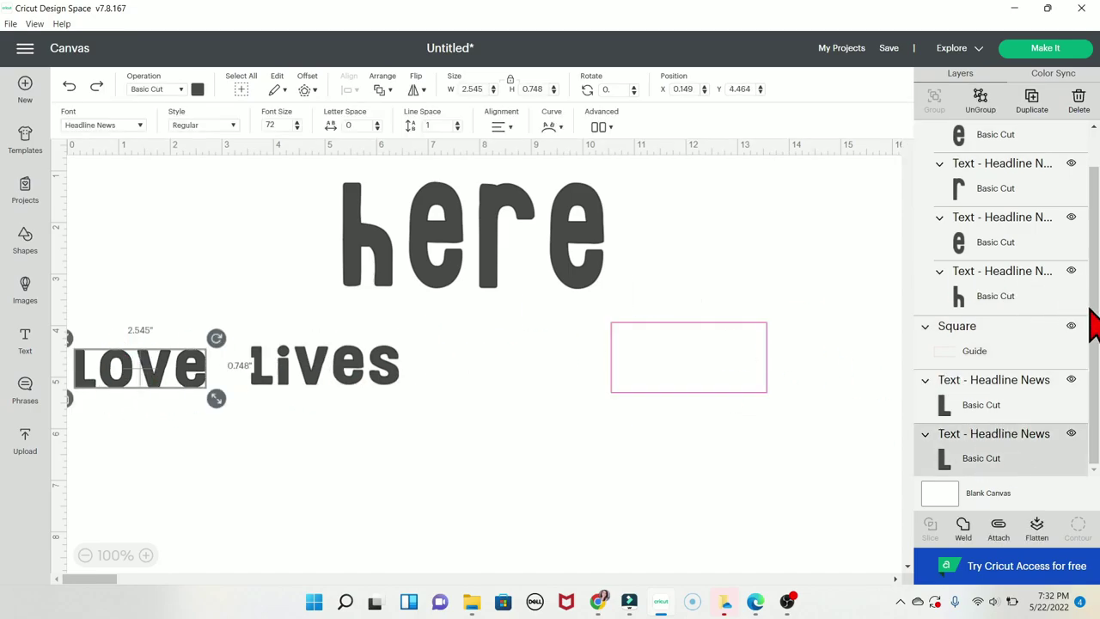
{"action": "left_click_drag", "start_coordinate": [1091, 292], "coordinate": [1092, 256]}
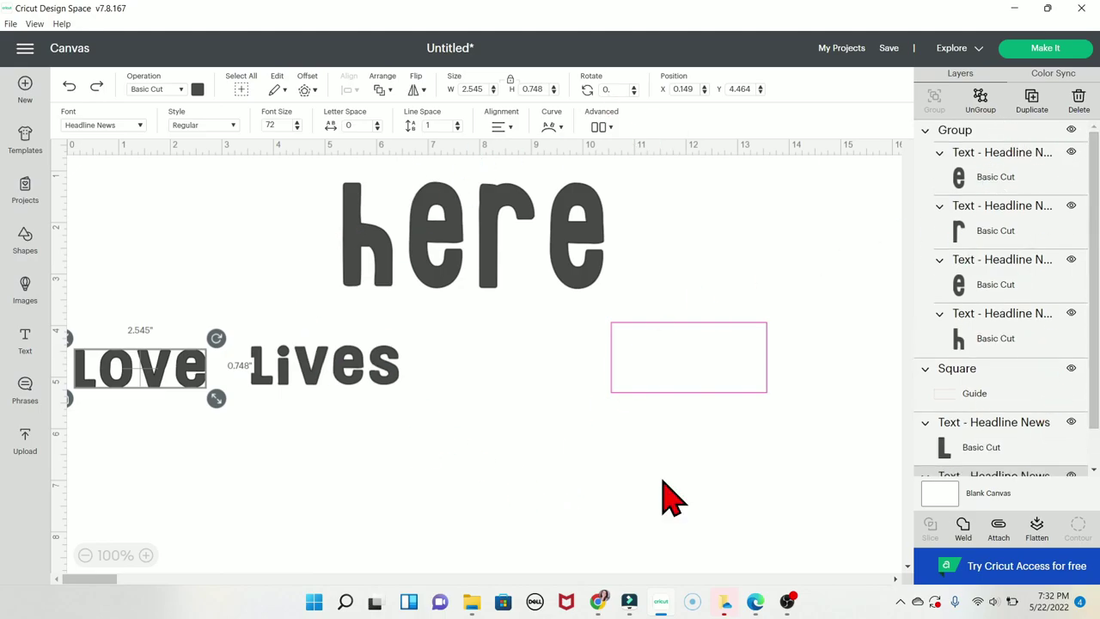
{"action": "scroll", "coordinate": [1083, 412], "scroll_direction": "down", "scroll_amount": 2}
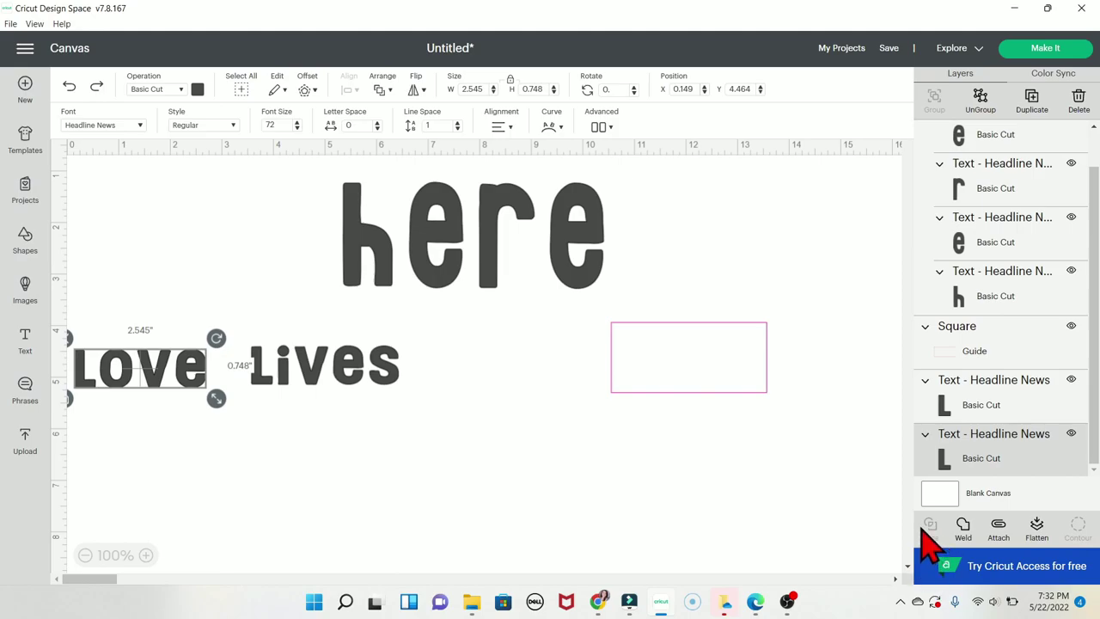
Step: Change the guide rectangle's operation to Basic Cut
{"action": "left_click", "coordinate": [713, 378]}
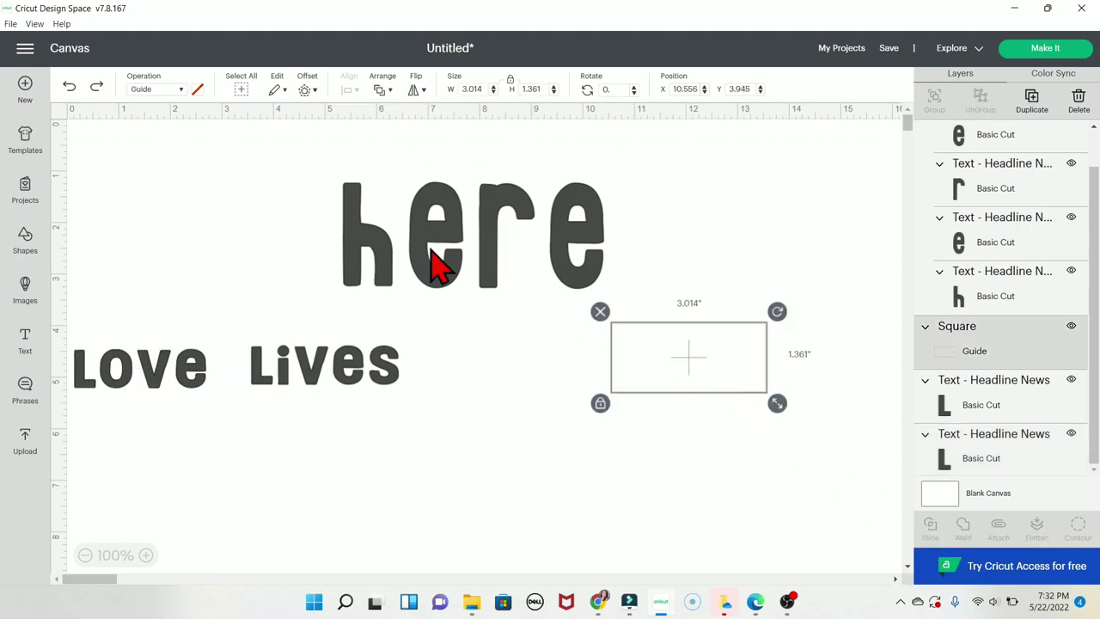
{"action": "left_click", "coordinate": [181, 94]}
{"action": "left_click", "coordinate": [174, 134]}
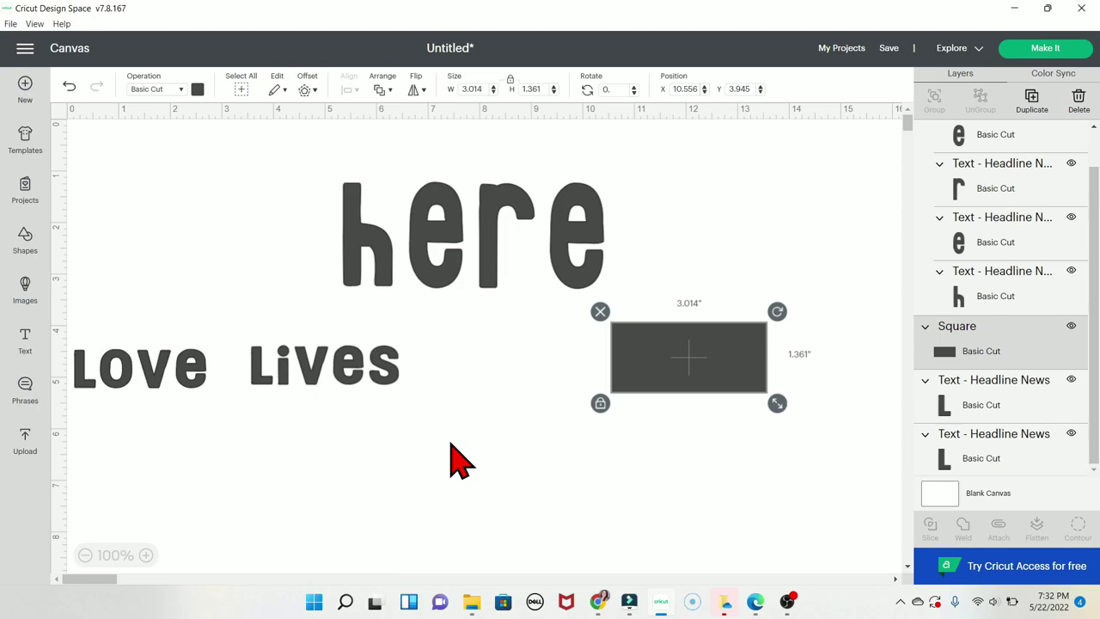
{"action": "left_click", "coordinate": [449, 459]}
{"action": "left_click", "coordinate": [716, 386]}
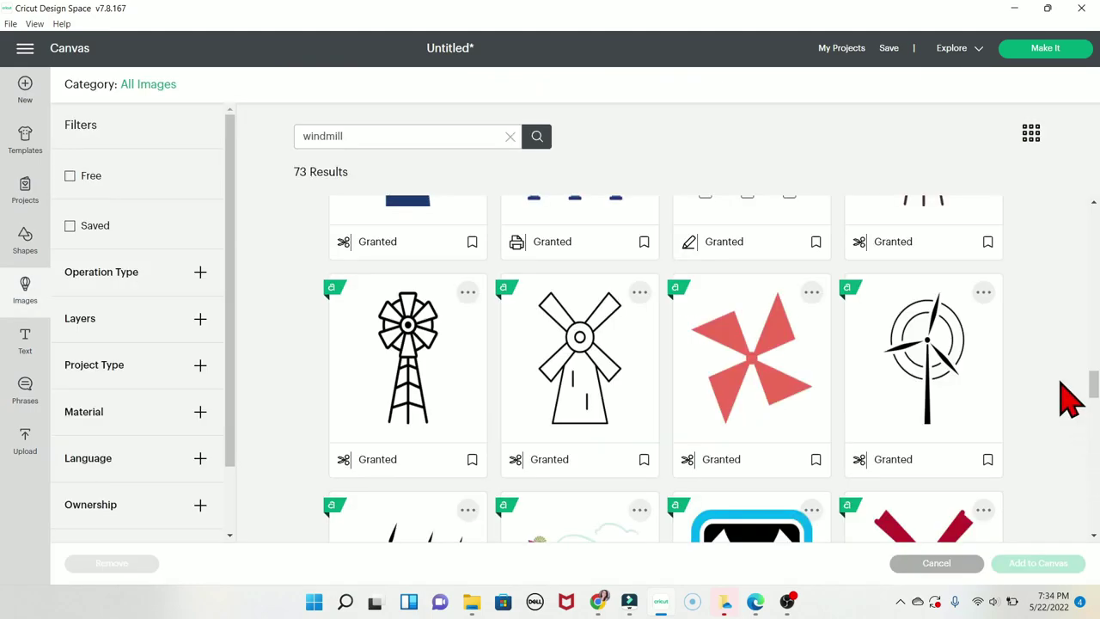
Step: Add the outlined farm windmill with the lattice tower to the canvas and move it to about X 7.6, Y 2.7
{"action": "left_click", "coordinate": [400, 365]}
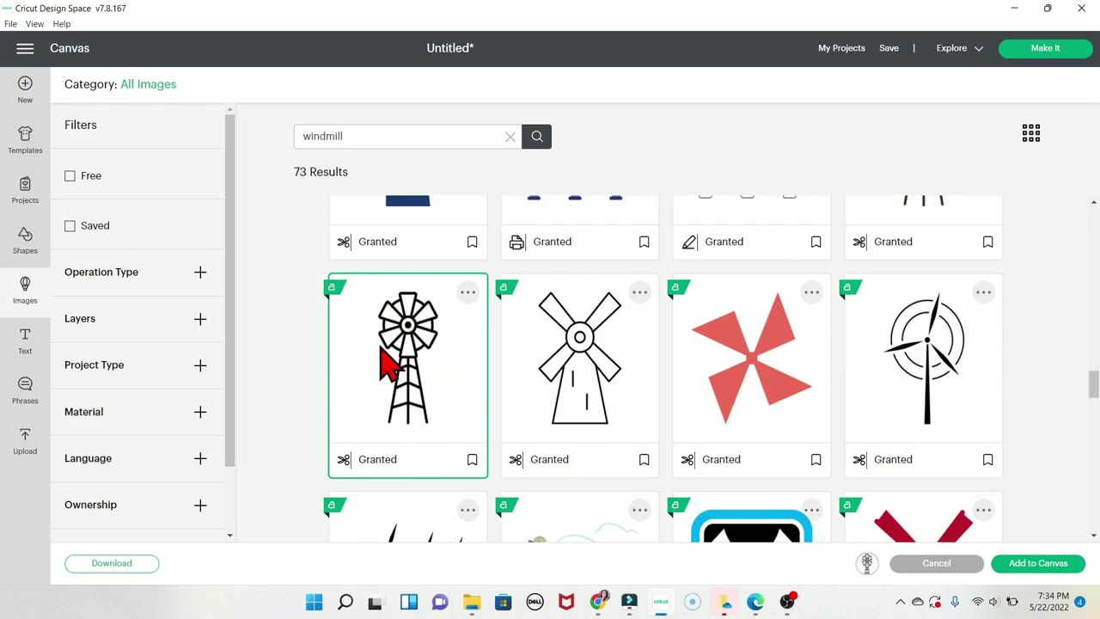
{"action": "left_click", "coordinate": [1023, 569]}
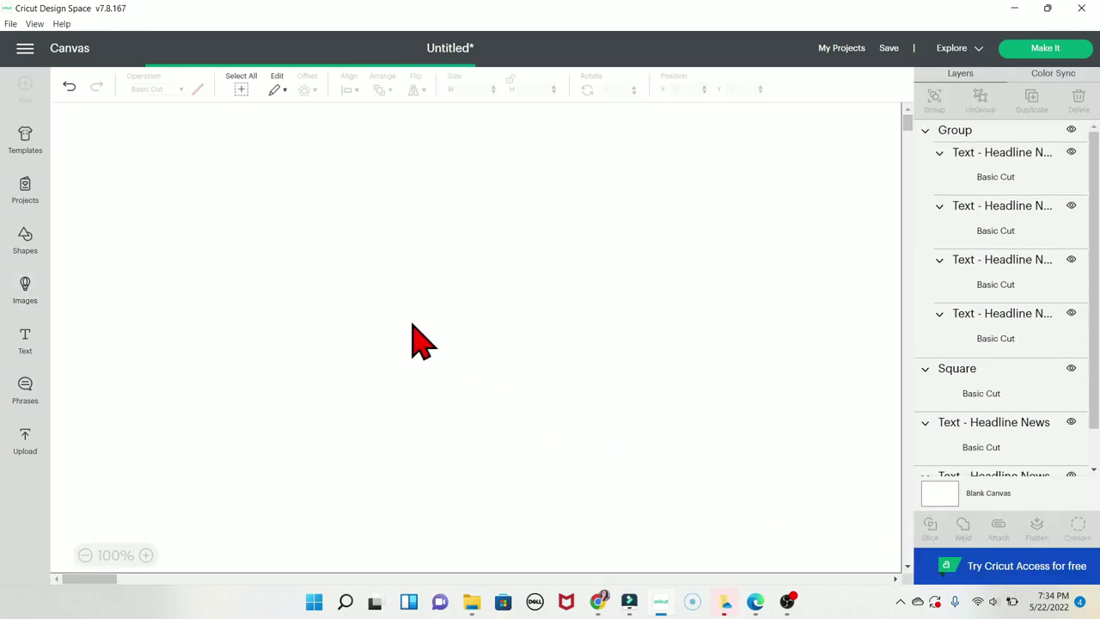
{"action": "left_click_drag", "start_coordinate": [170, 293], "coordinate": [534, 404]}
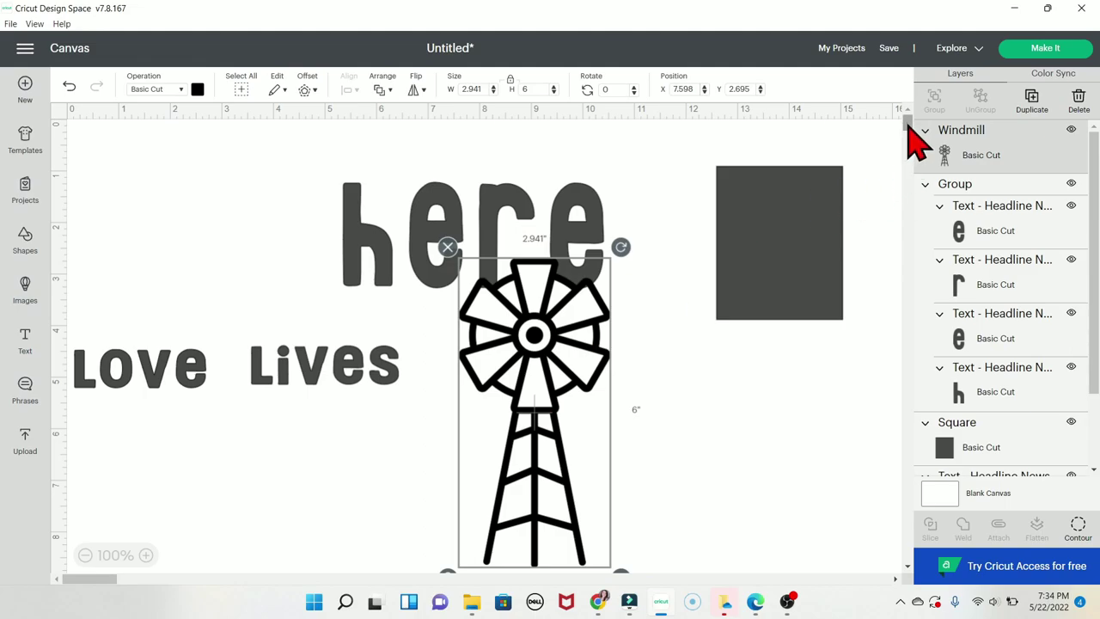
Step: Place the windmill just below "here" at about X 7.49, Y 3.36 and the square beside it at about X 12.24, Y 4.53
{"action": "scroll", "coordinate": [911, 138], "scroll_direction": "down", "scroll_amount": 5}
{"action": "scroll", "coordinate": [915, 136], "scroll_direction": "up", "scroll_amount": 4}
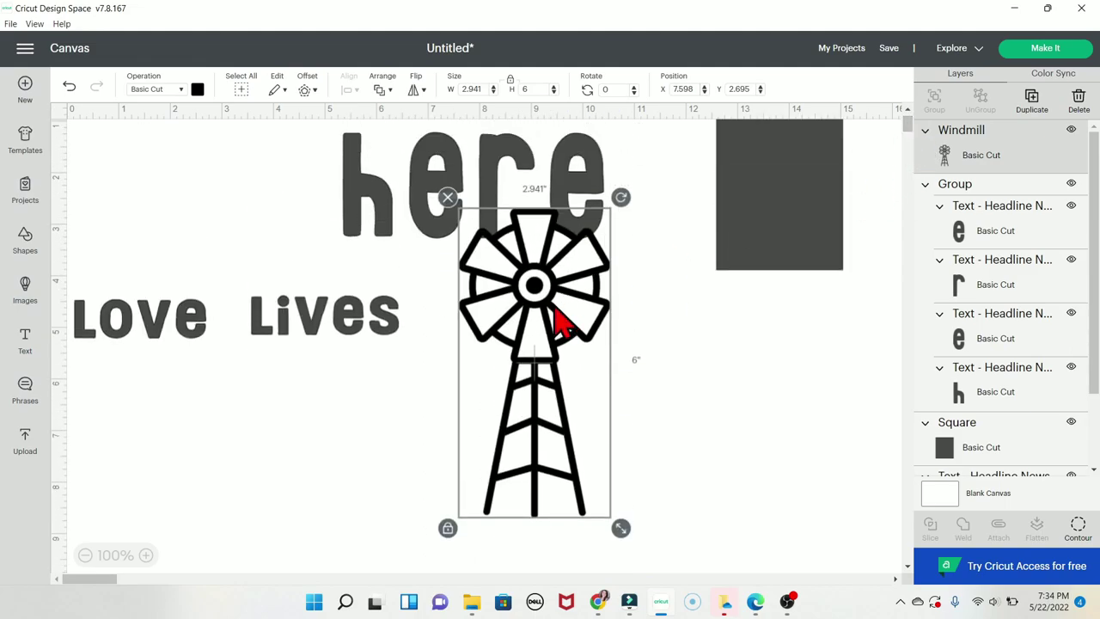
{"action": "left_click_drag", "start_coordinate": [557, 322], "coordinate": [555, 357]}
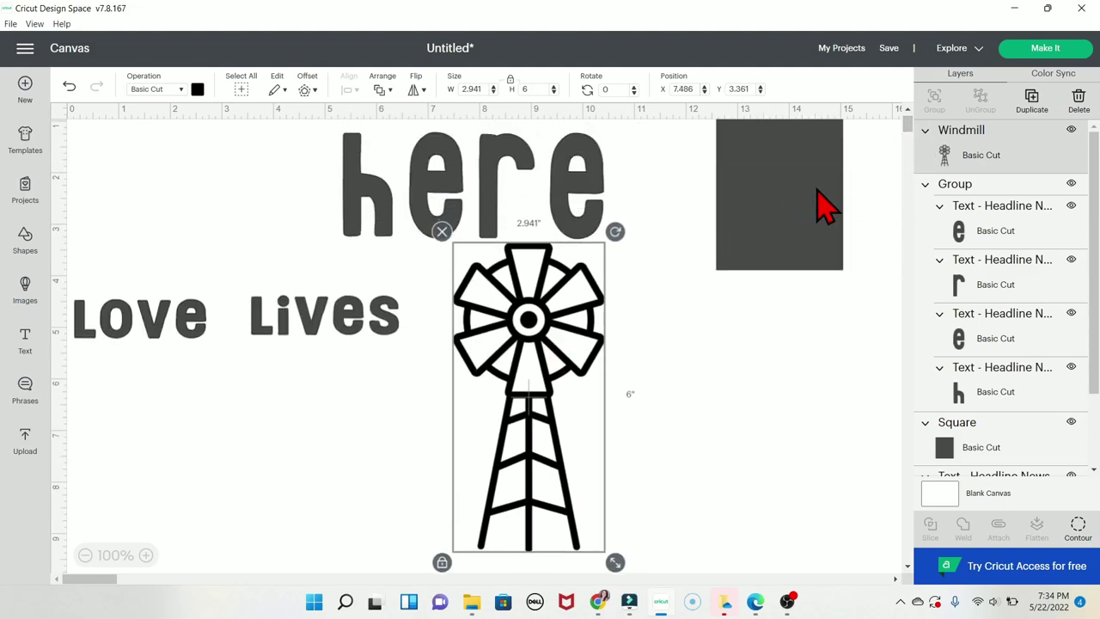
{"action": "left_click_drag", "start_coordinate": [826, 207], "coordinate": [806, 394]}
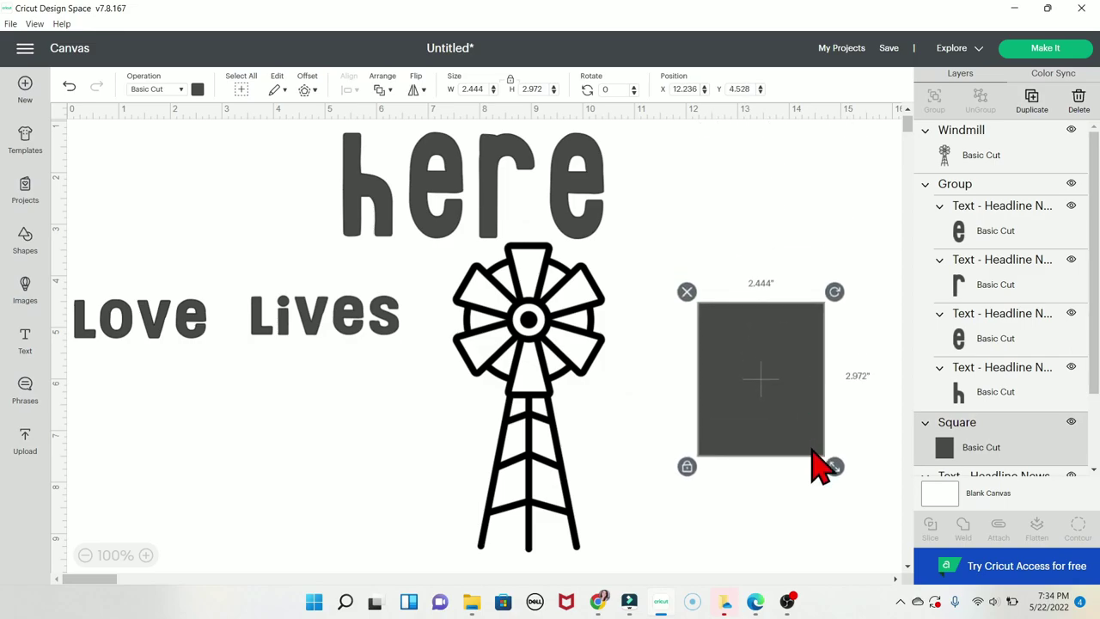
Step: Place the square, about 1.82 high, behind the windmill's tower and centre the windmill over it at about X 7.63, Y 3.40
{"action": "left_click", "coordinate": [798, 391]}
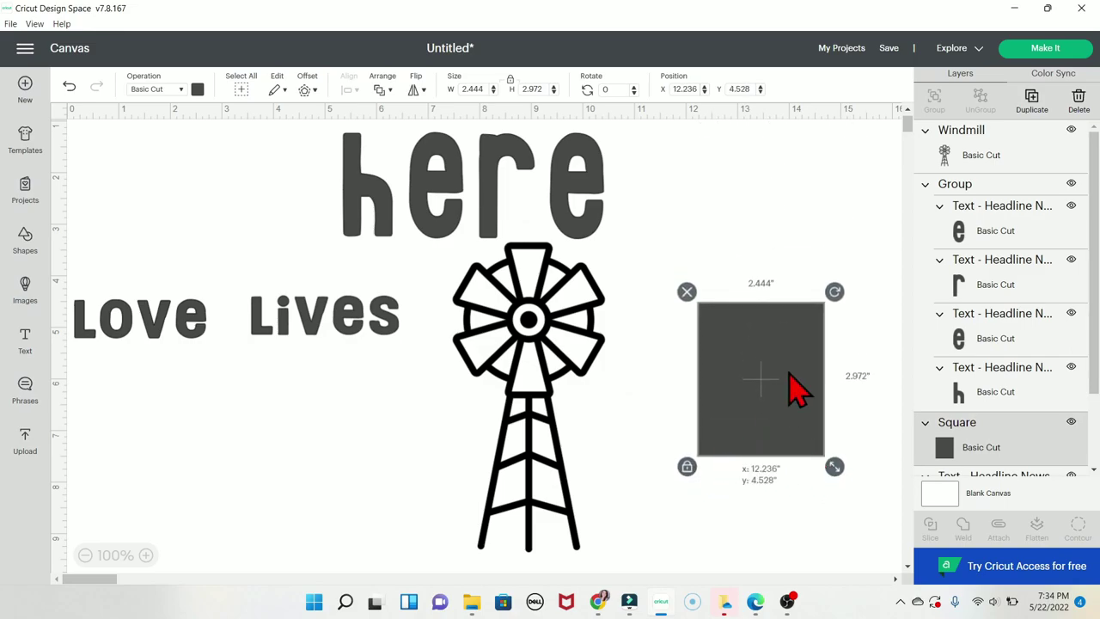
{"action": "left_click_drag", "start_coordinate": [798, 392], "coordinate": [574, 486]}
{"action": "left_click", "coordinate": [682, 422]}
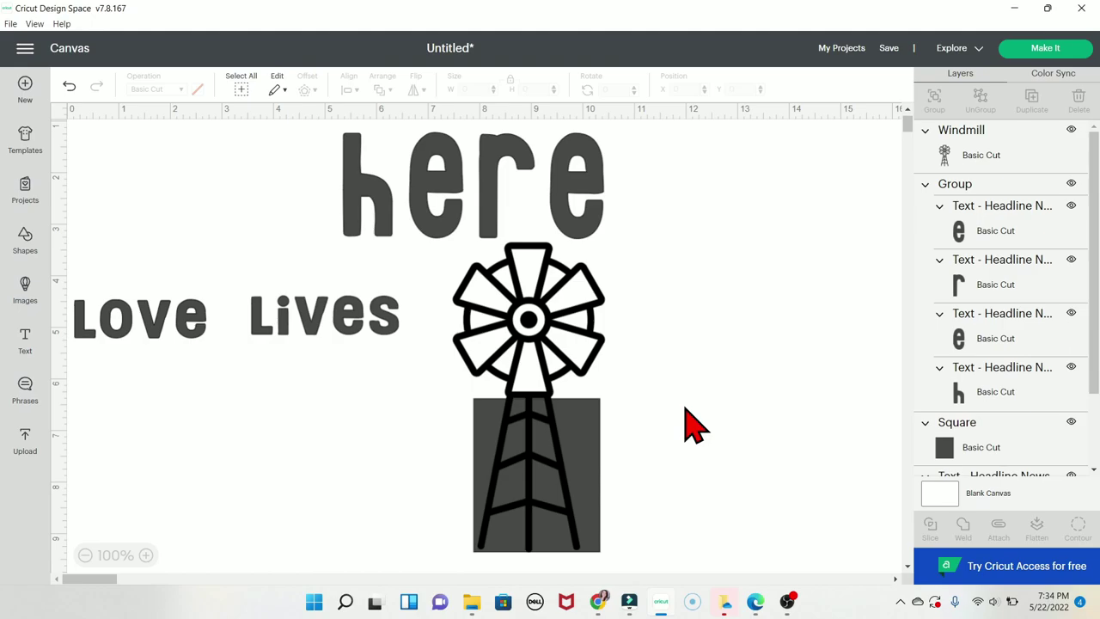
{"action": "left_click", "coordinate": [550, 460]}
{"action": "left_click_drag", "start_coordinate": [563, 471], "coordinate": [563, 472]}
{"action": "left_click", "coordinate": [749, 443]}
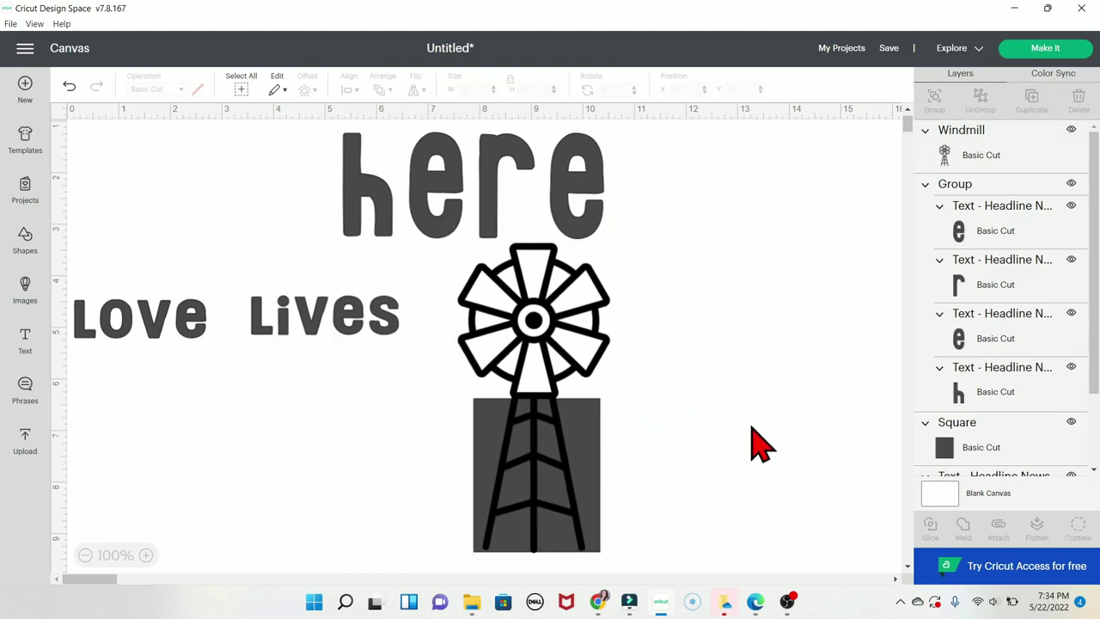
{"action": "key", "text": "ctrl+z"}
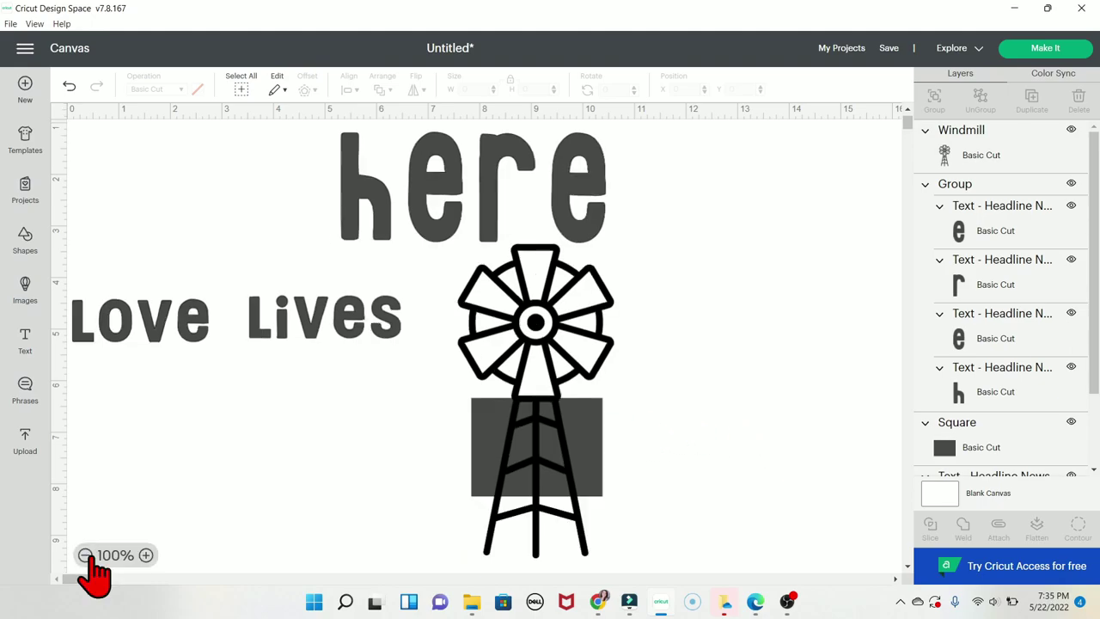
{"action": "key", "text": "ctrl+z"}
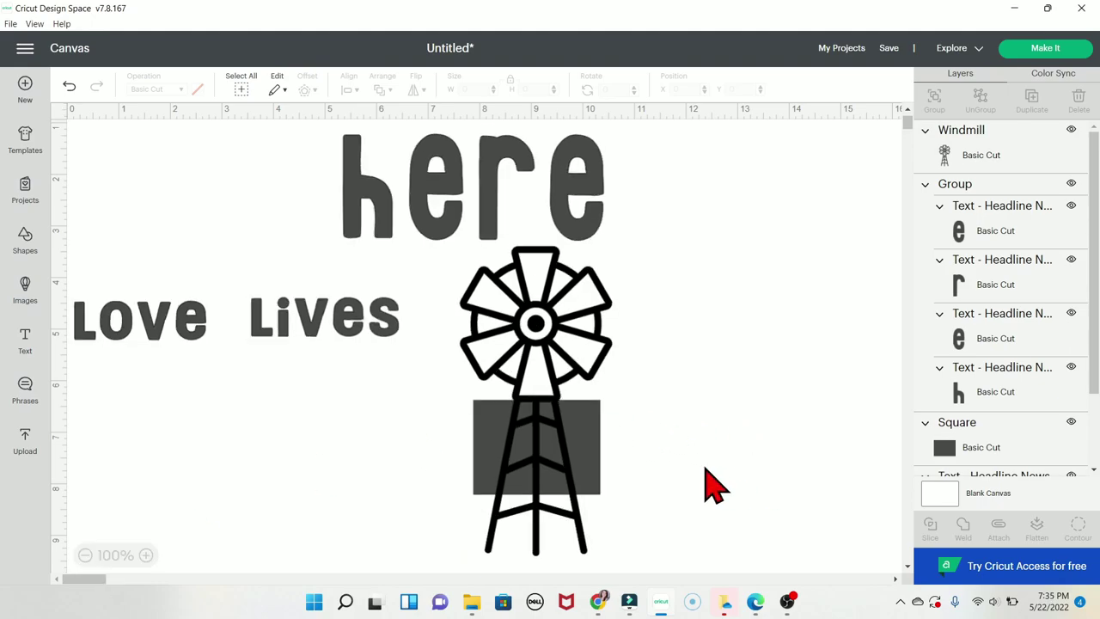
Step: Slice the windmill with the square and move the remaining windmill piece away to about X 11.97, Y 1.51
{"action": "left_click_drag", "start_coordinate": [705, 465], "coordinate": [507, 352]}
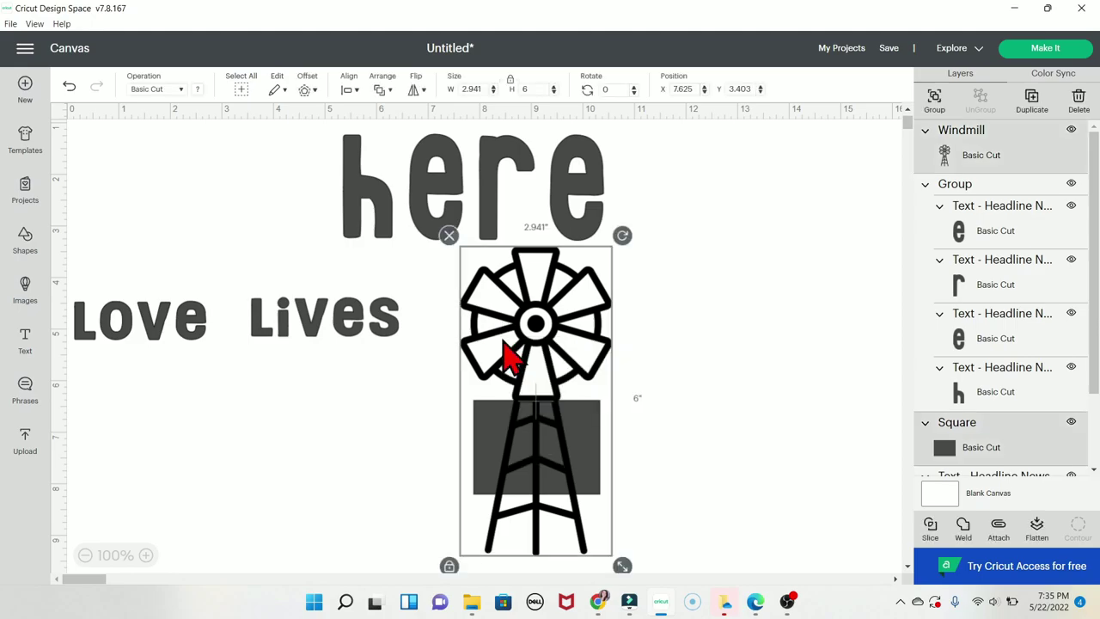
{"action": "left_click", "coordinate": [933, 528]}
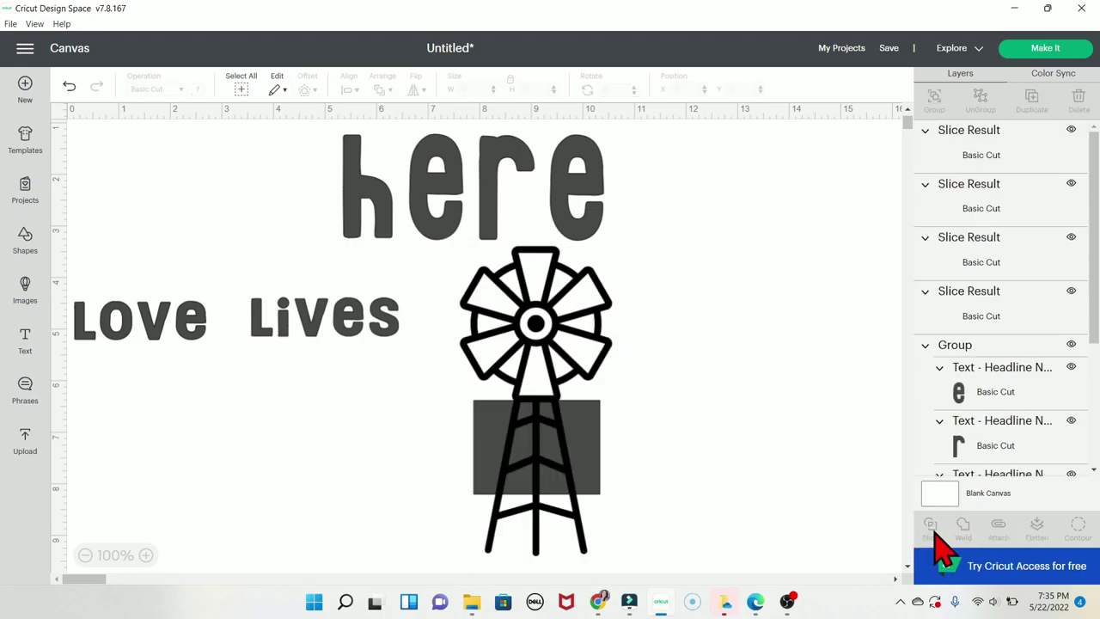
{"action": "left_click_drag", "start_coordinate": [557, 344], "coordinate": [741, 345]}
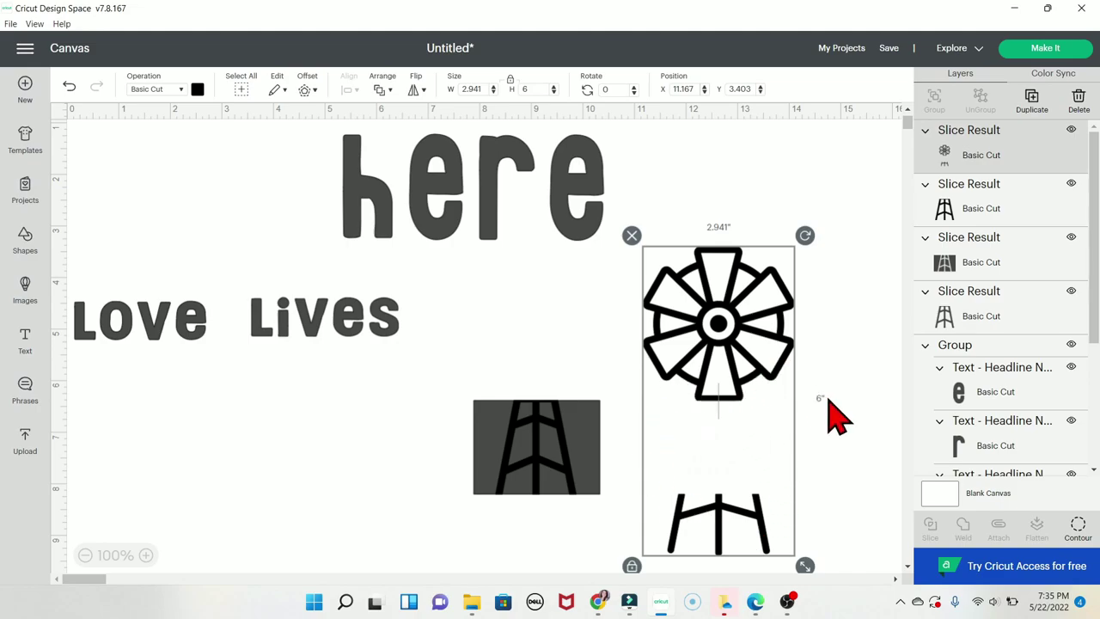
{"action": "left_click", "coordinate": [829, 402]}
{"action": "left_click", "coordinate": [752, 384]}
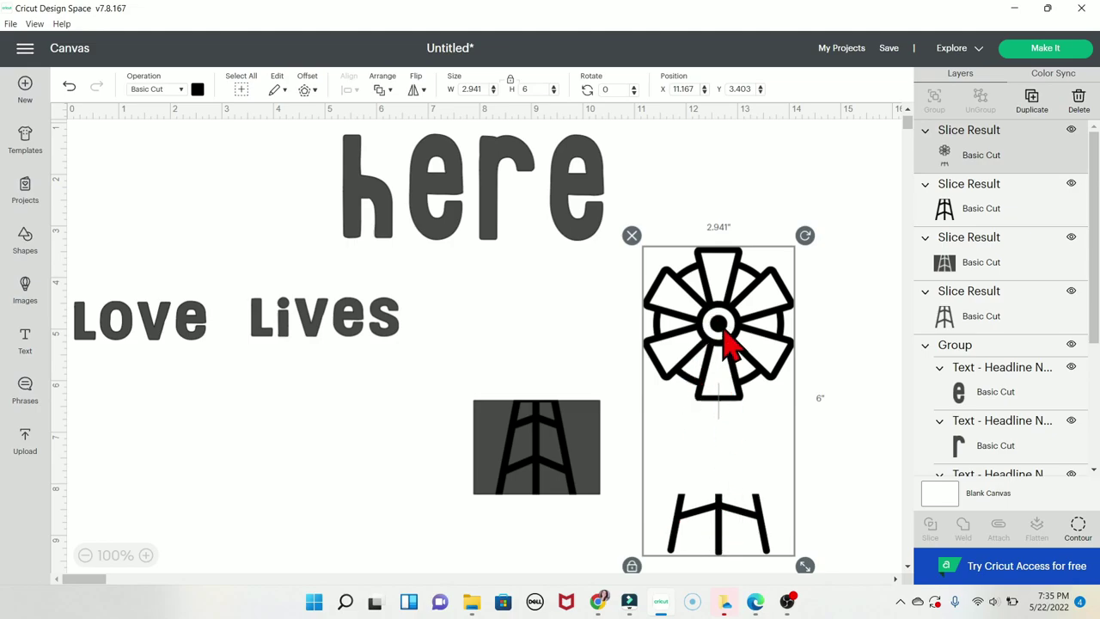
{"action": "left_click_drag", "start_coordinate": [720, 337], "coordinate": [767, 234]}
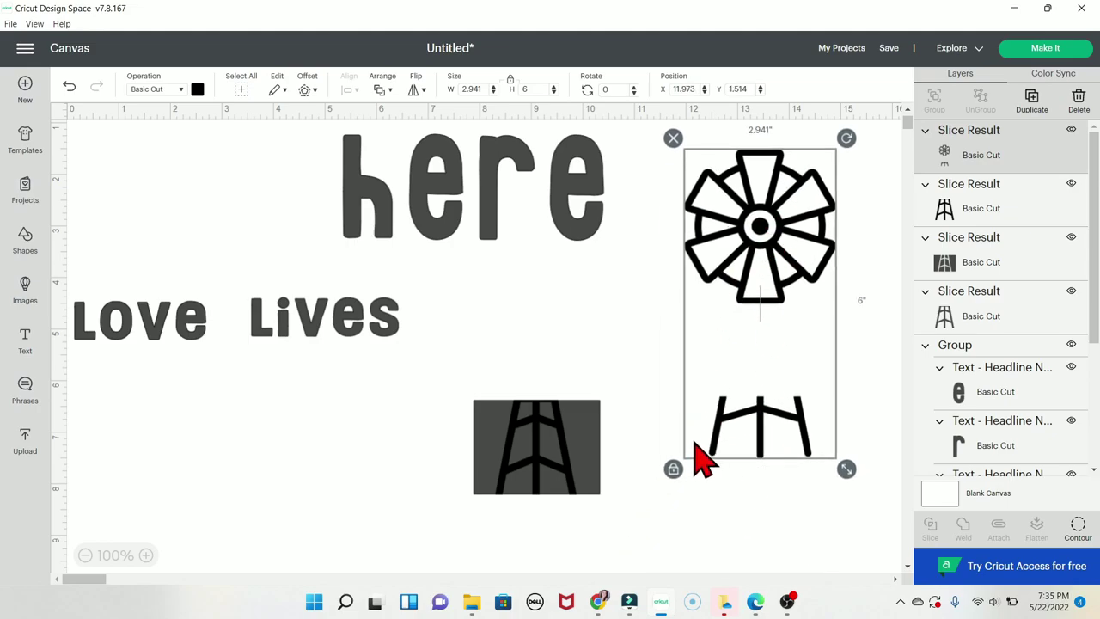
Step: Hide the leg contour of the windmill slice and delete the three overlapping tower slice pieces
{"action": "left_click", "coordinate": [1078, 526]}
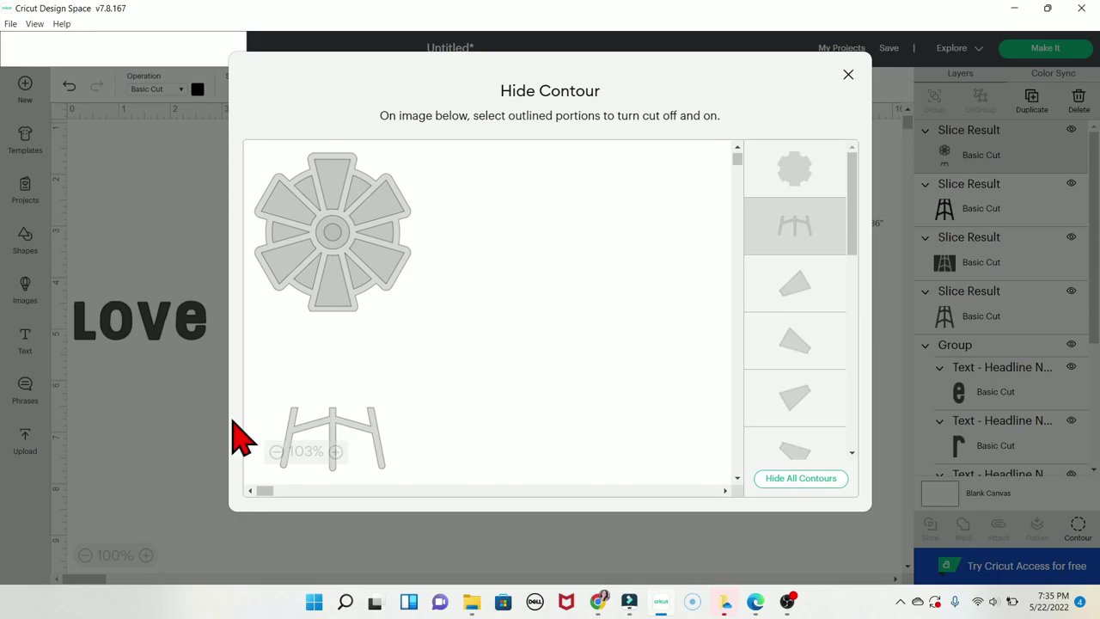
{"action": "left_click", "coordinate": [204, 454]}
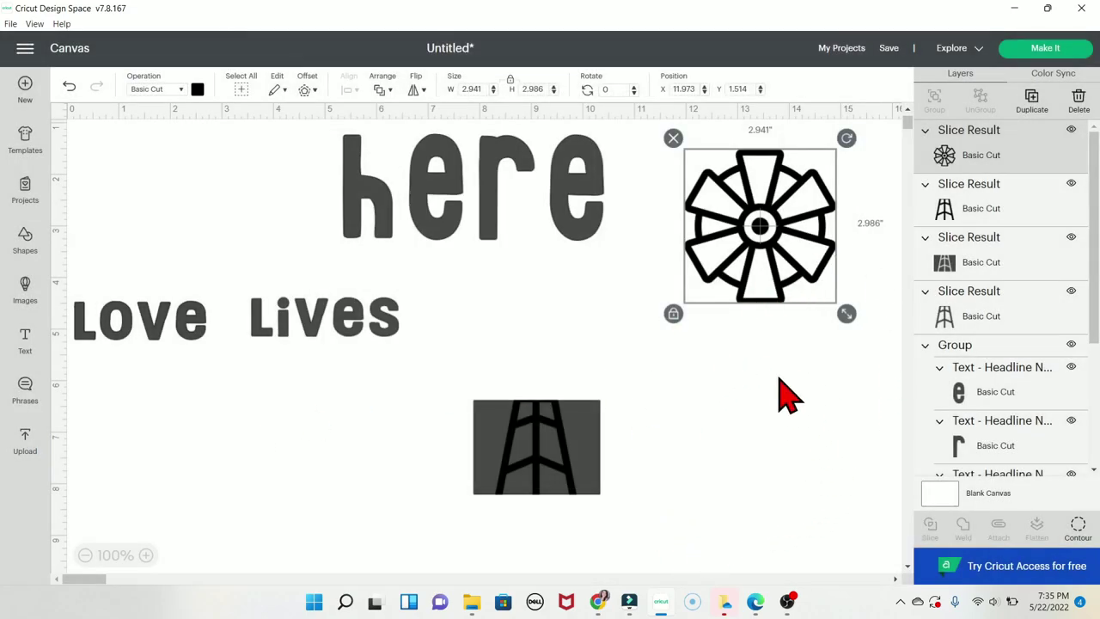
{"action": "left_click_drag", "start_coordinate": [655, 529], "coordinate": [405, 394]}
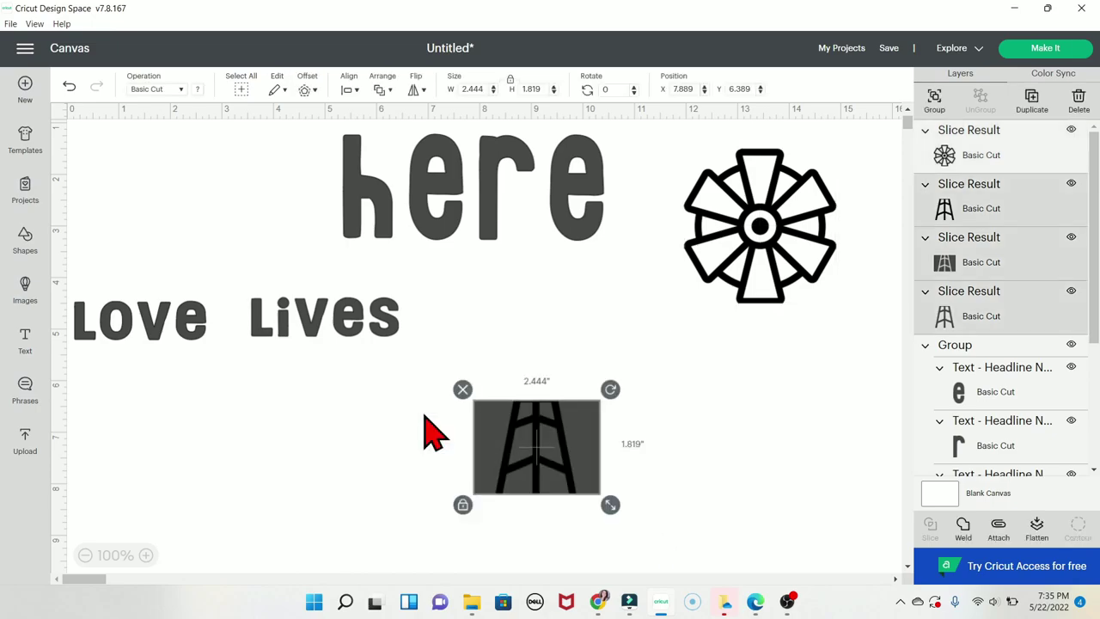
{"action": "key", "text": "Delete"}
Step: Hide all inner contours of the windmill wheel to make it a solid shape, and delete that shape from the canvas
{"action": "left_click_drag", "start_coordinate": [769, 240], "coordinate": [632, 386]}
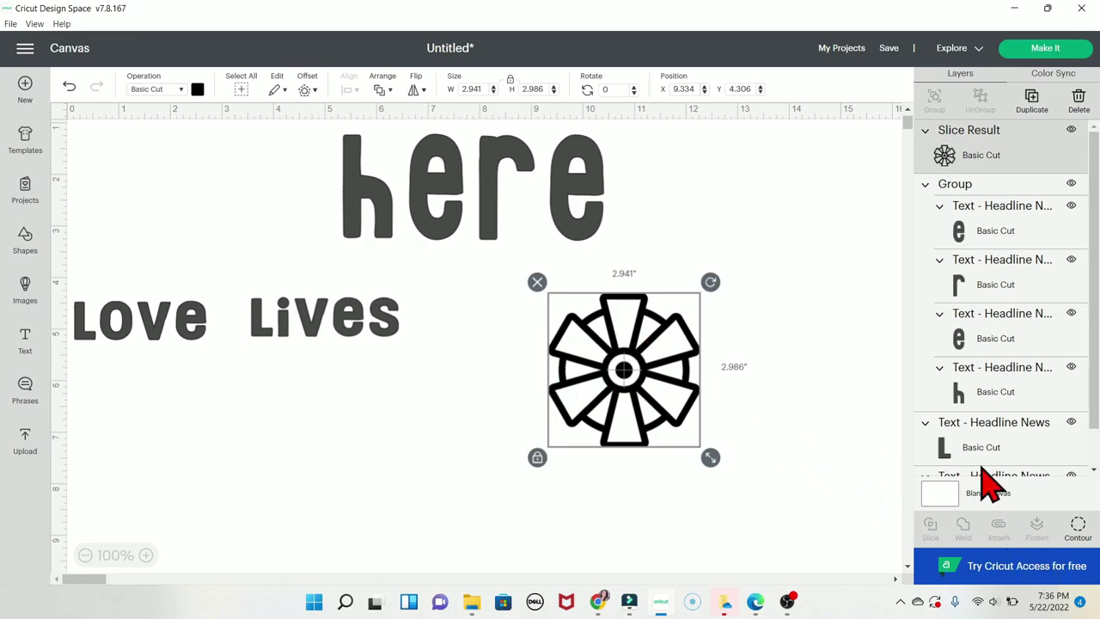
{"action": "left_click", "coordinate": [1078, 529]}
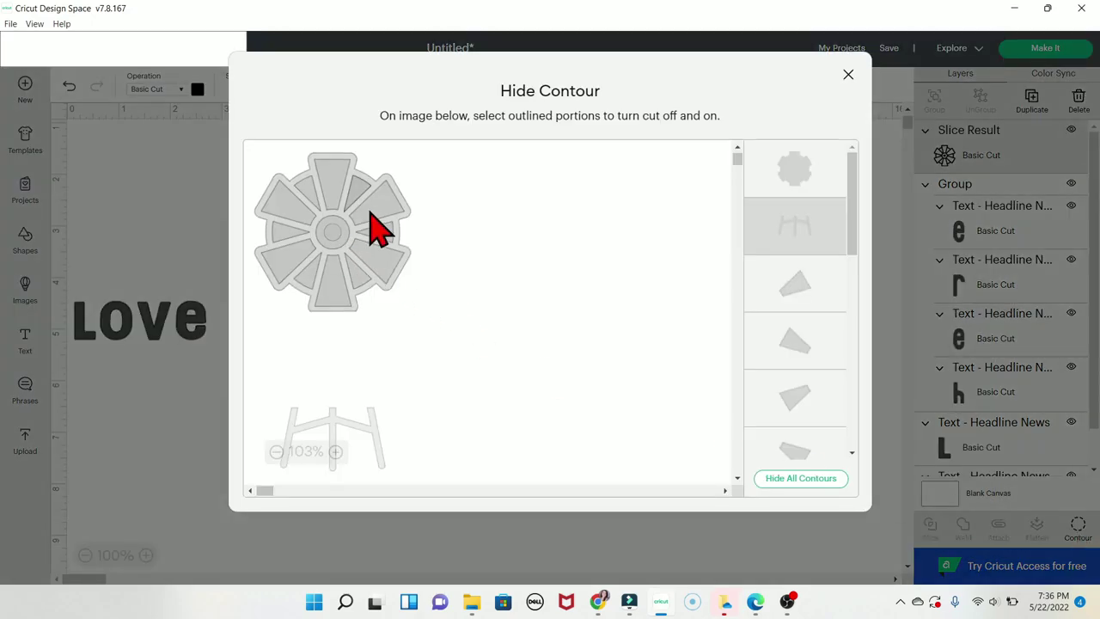
{"action": "left_click", "coordinate": [332, 193]}
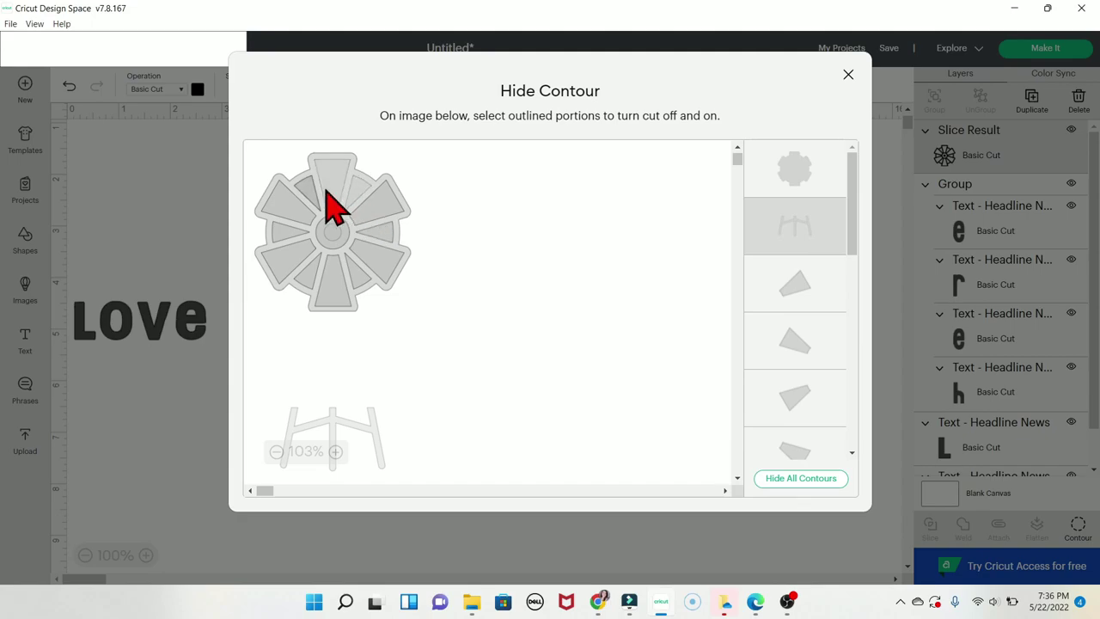
{"action": "left_click", "coordinate": [287, 210]}
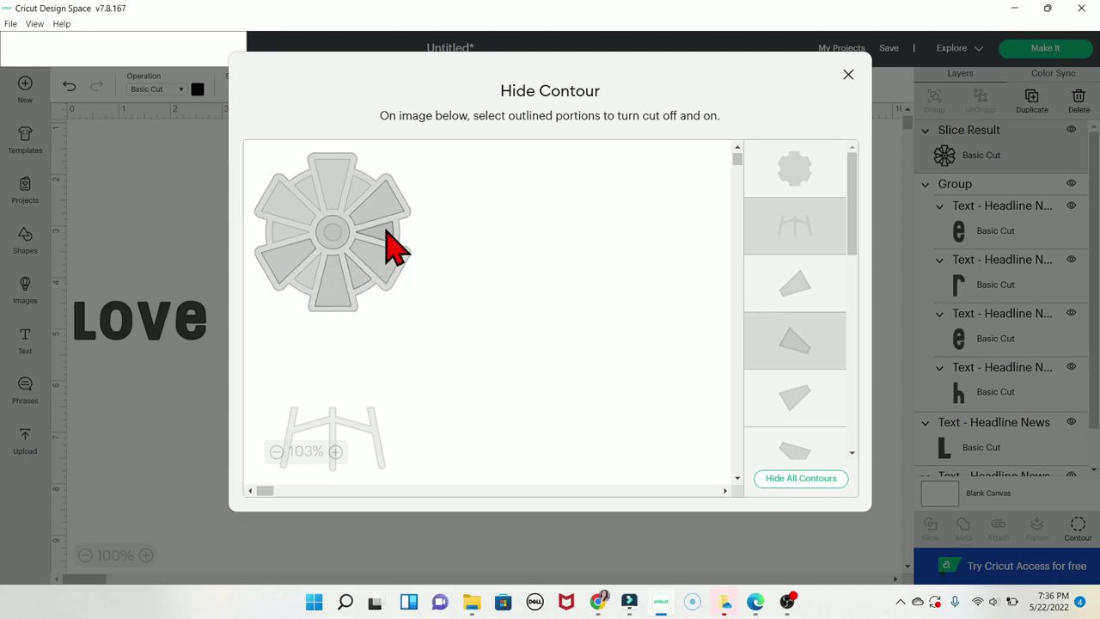
{"action": "left_click", "coordinate": [776, 480]}
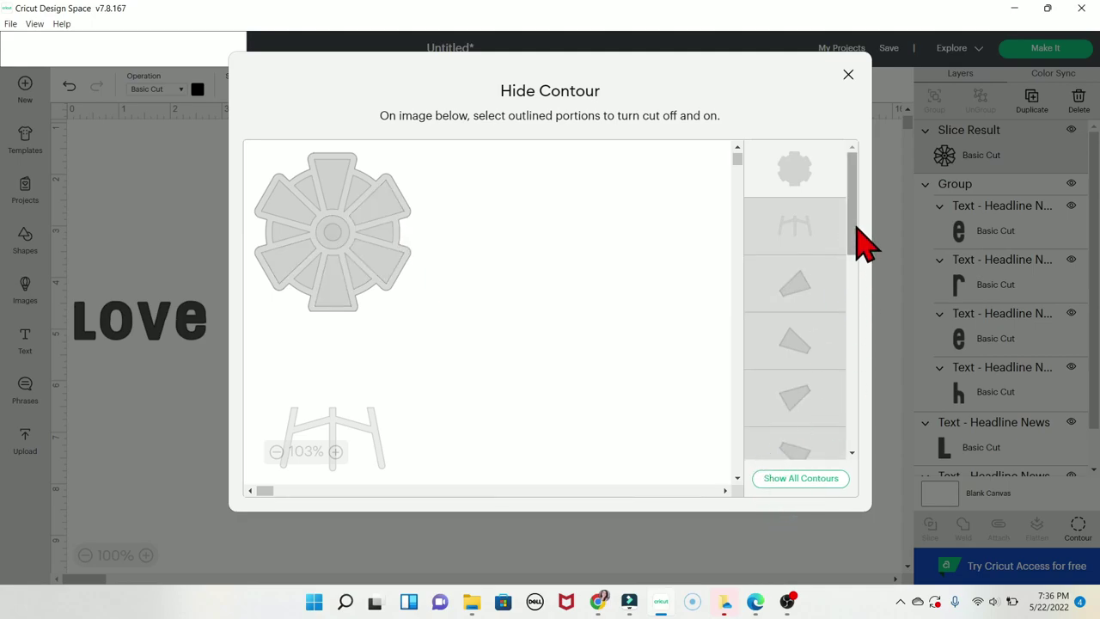
{"action": "left_click_drag", "start_coordinate": [855, 233], "coordinate": [859, 192]}
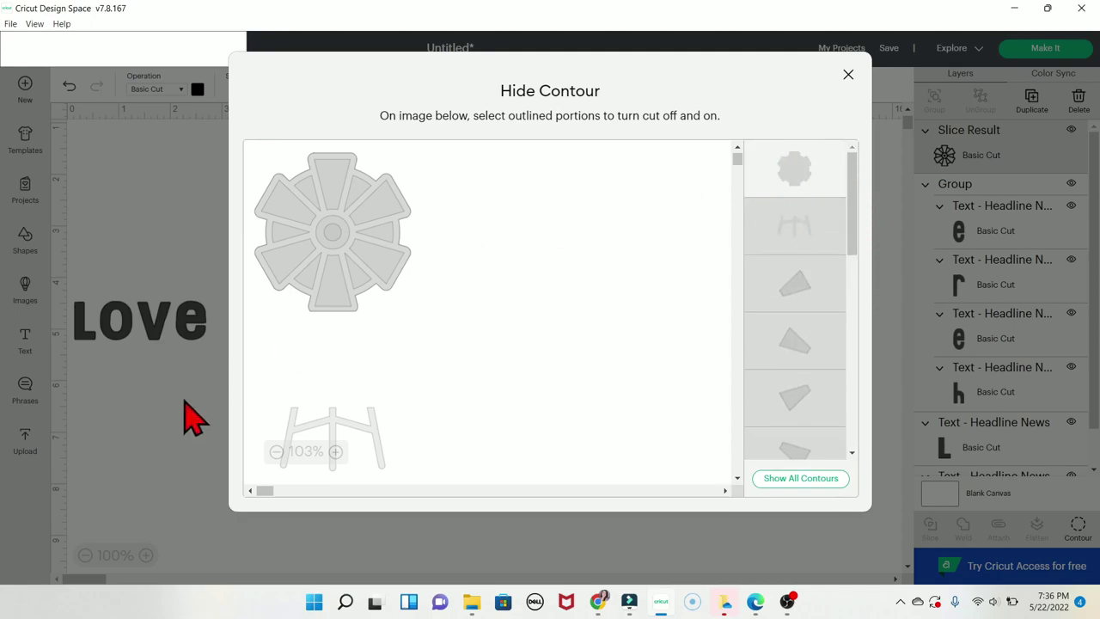
{"action": "left_click", "coordinate": [172, 430]}
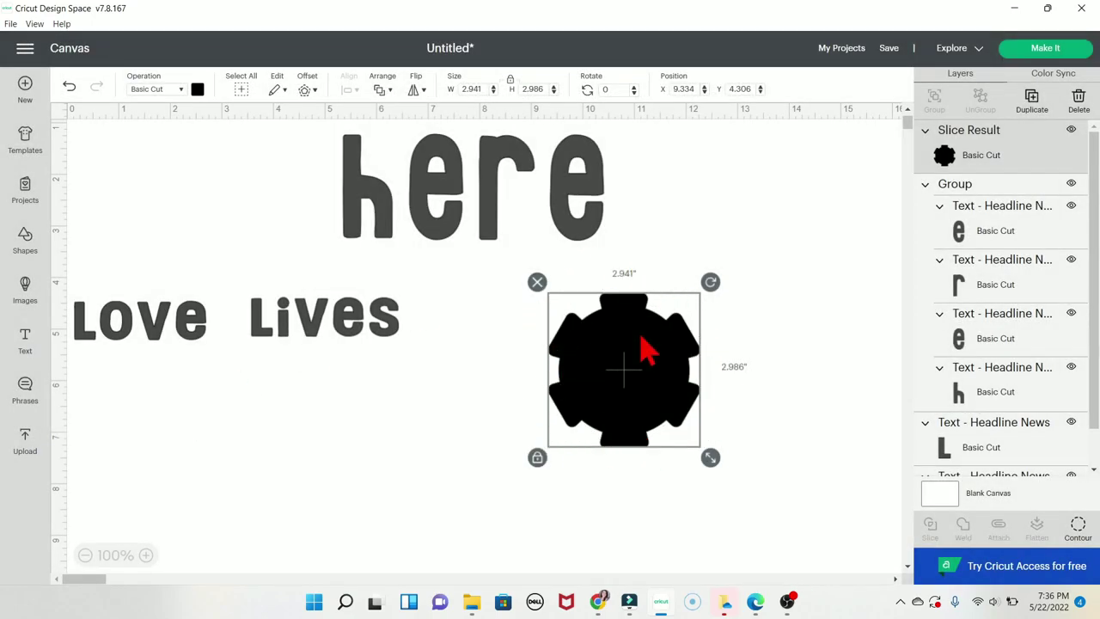
{"action": "key", "text": "Delete"}
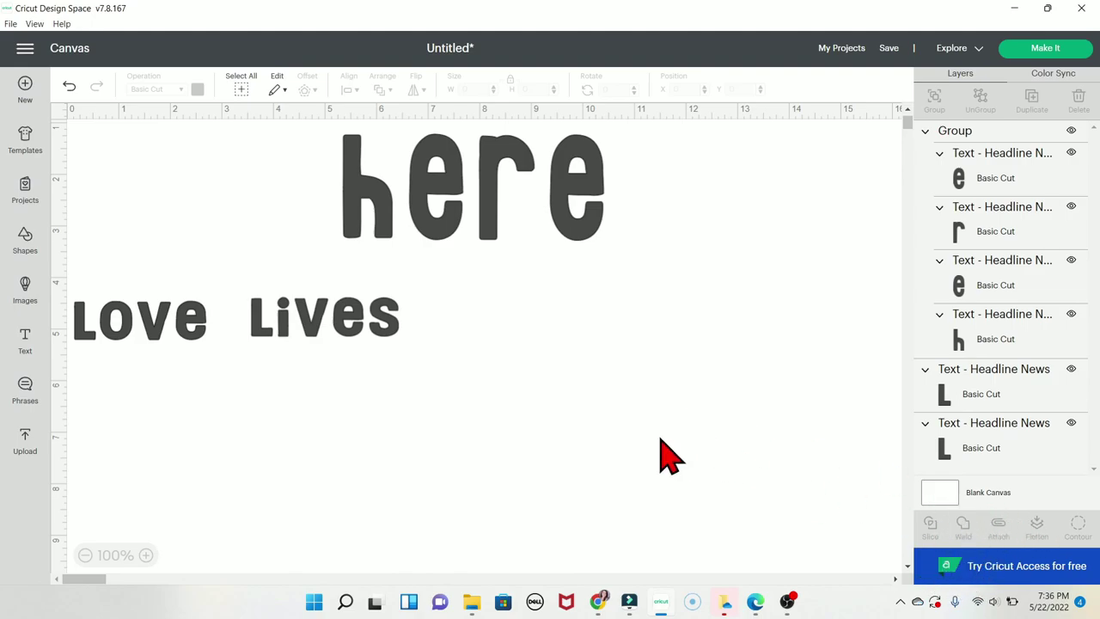
Step: Add a text object below "Lives" at about X 4.32, Y 6.92 and browse the fonts available for it
{"action": "left_click", "coordinate": [25, 352]}
{"action": "left_click", "coordinate": [283, 405]}
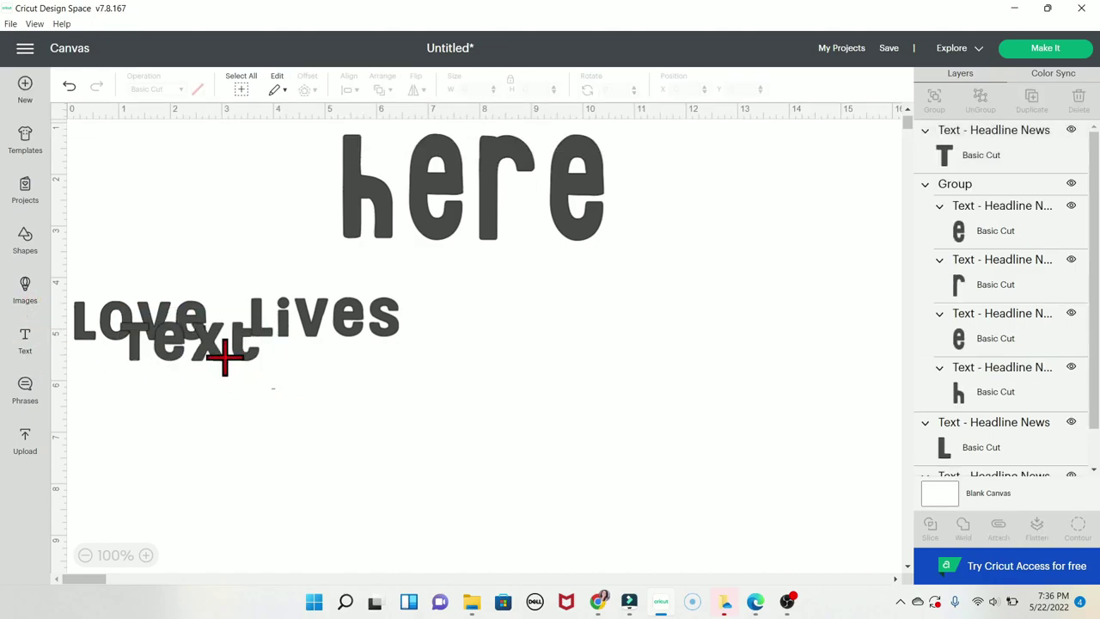
{"action": "left_click", "coordinate": [224, 359]}
{"action": "left_click_drag", "start_coordinate": [221, 361], "coordinate": [391, 468]}
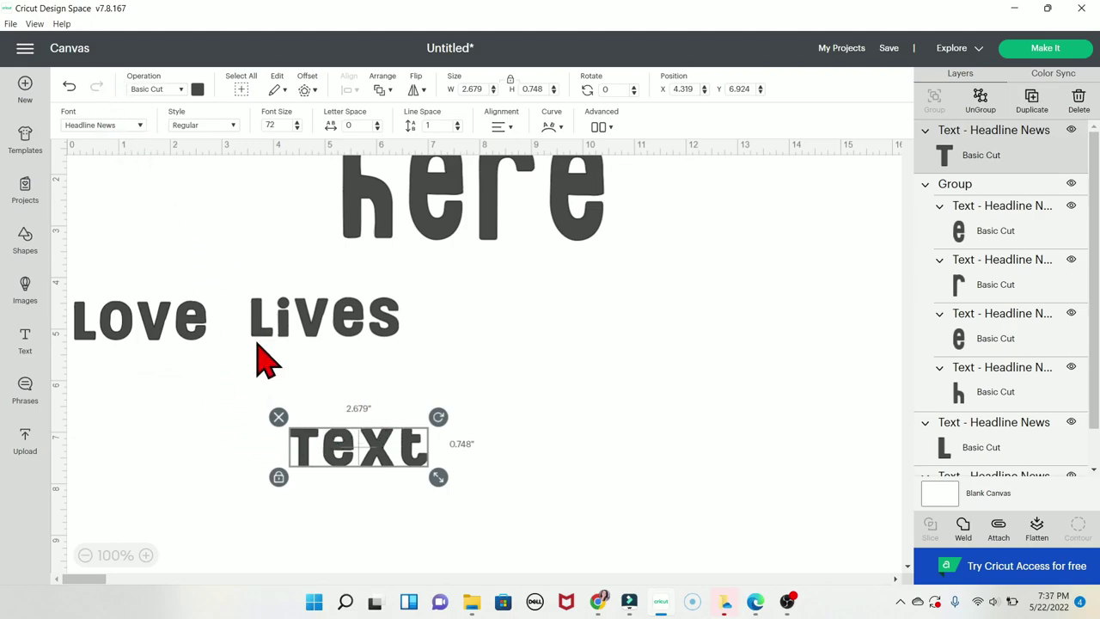
{"action": "left_click", "coordinate": [142, 131]}
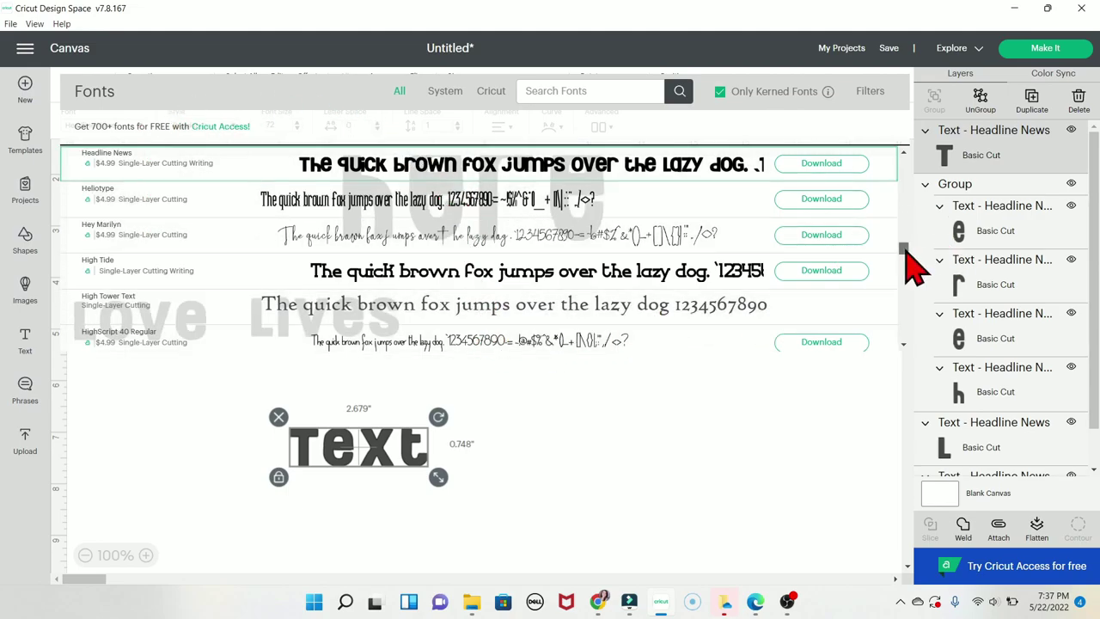
{"action": "scroll", "coordinate": [905, 253], "scroll_direction": "down", "scroll_amount": 5}
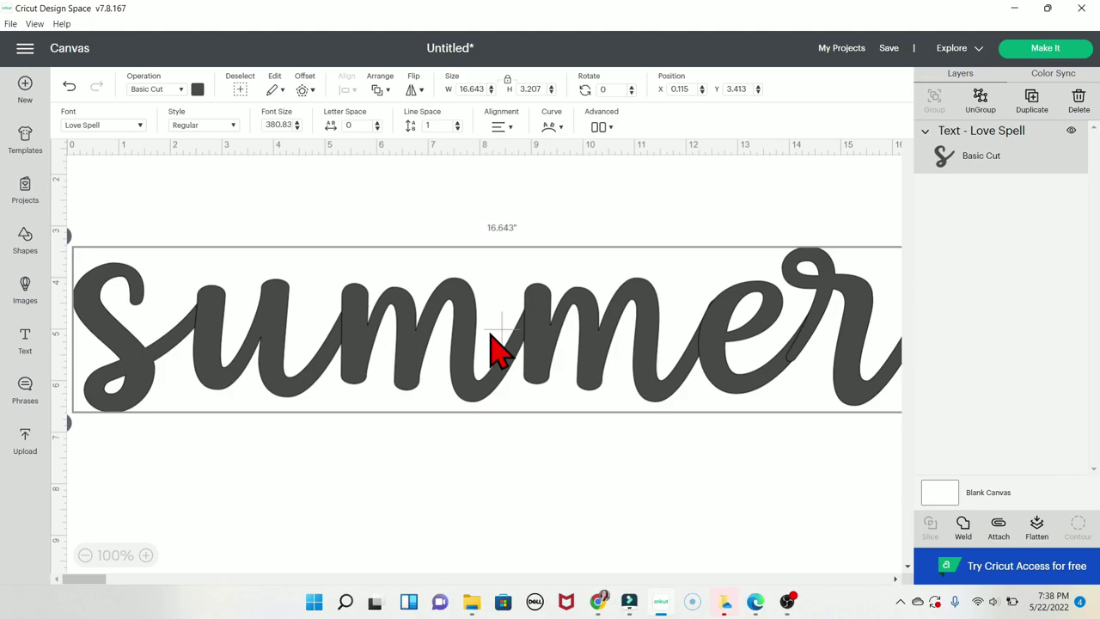
Step: Weld the overlapping letters of the word "summer" into one continuous shape
{"action": "left_click", "coordinate": [411, 487]}
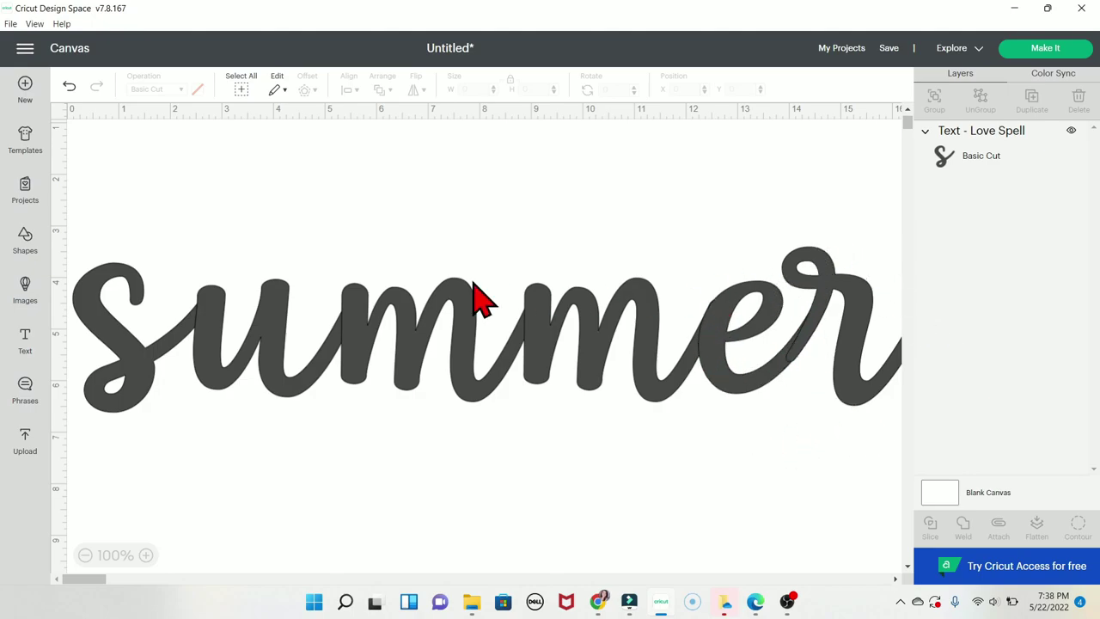
{"action": "left_click", "coordinate": [460, 253]}
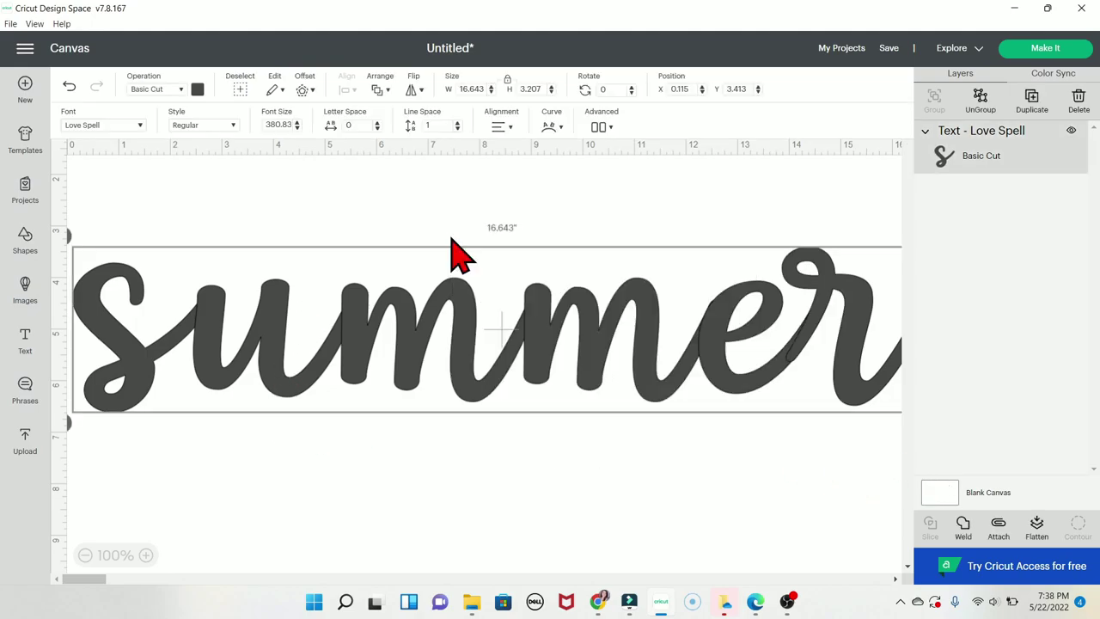
{"action": "left_click", "coordinate": [963, 526]}
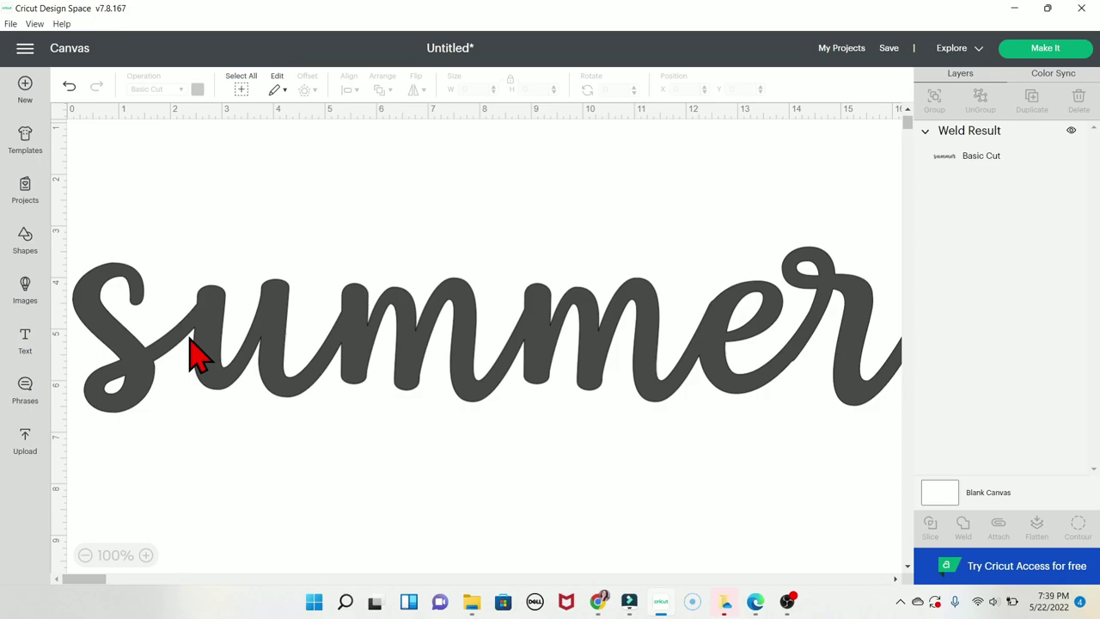
Step: Add a triangle overlapping the first "m" of "summer" at about X 5.53, Y 2.64 and weld it to the word
{"action": "left_click", "coordinate": [27, 242]}
{"action": "left_click", "coordinate": [148, 177]}
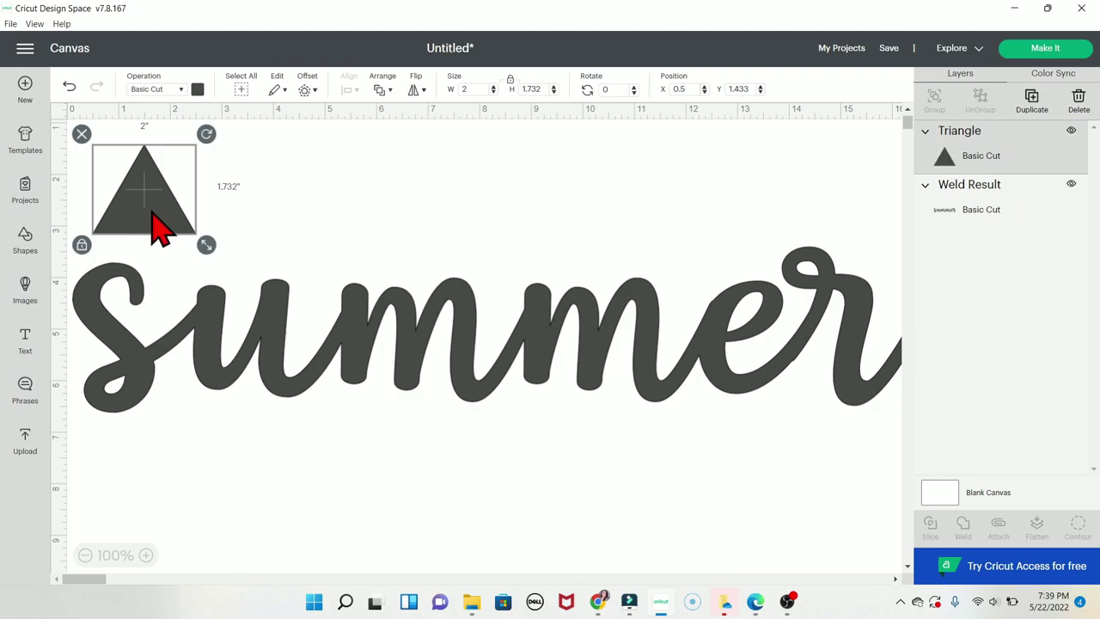
{"action": "left_click_drag", "start_coordinate": [157, 226], "coordinate": [406, 264]}
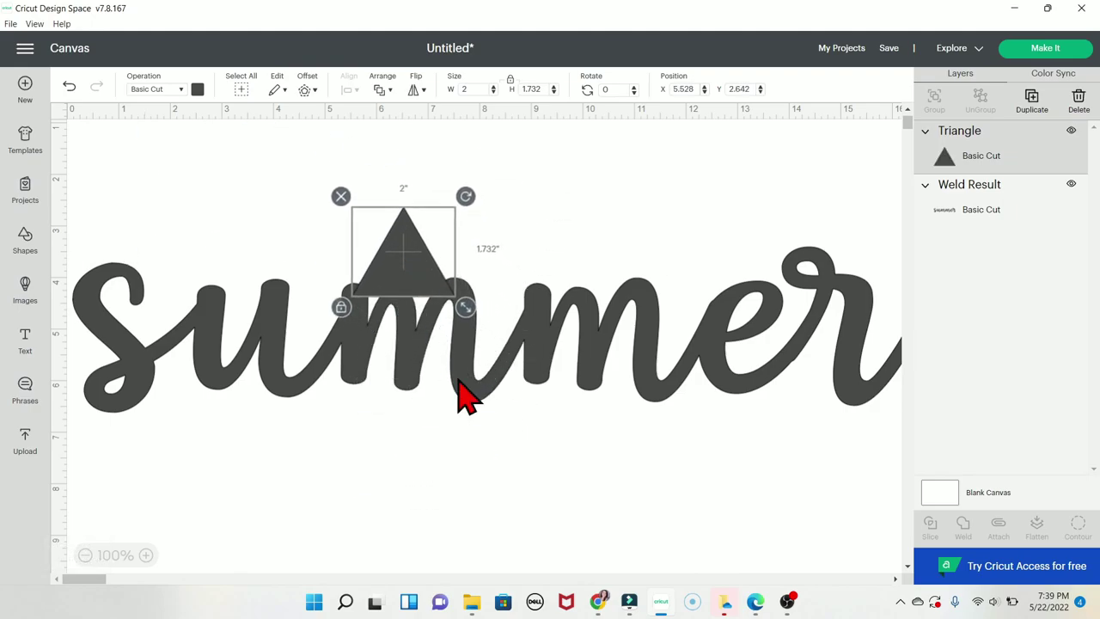
{"action": "left_click", "coordinate": [491, 472]}
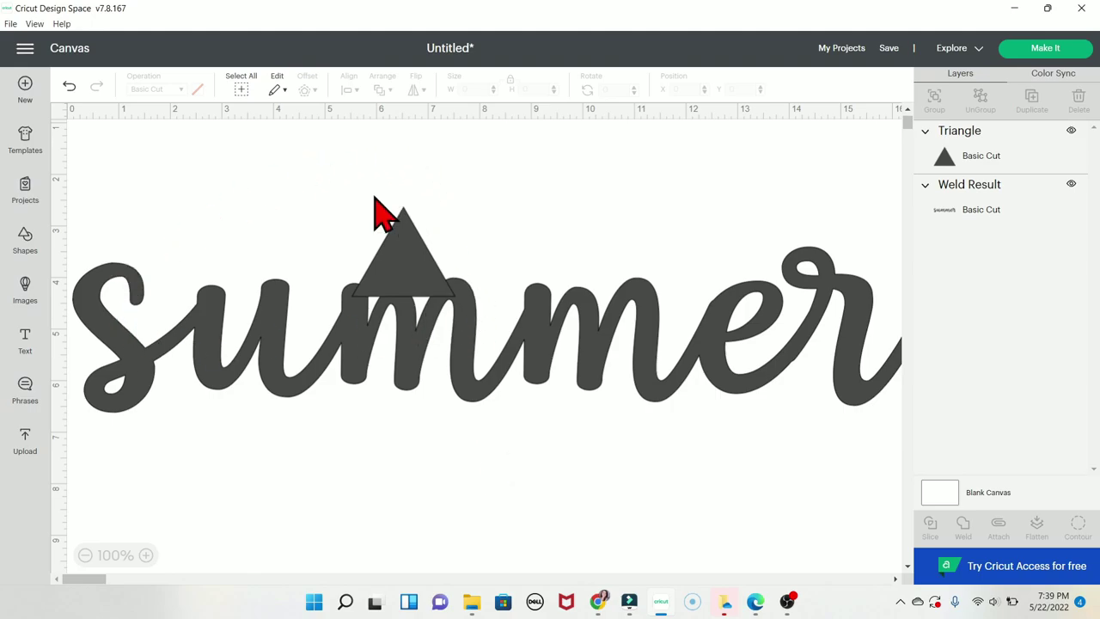
{"action": "left_click_drag", "start_coordinate": [525, 453], "coordinate": [346, 230]}
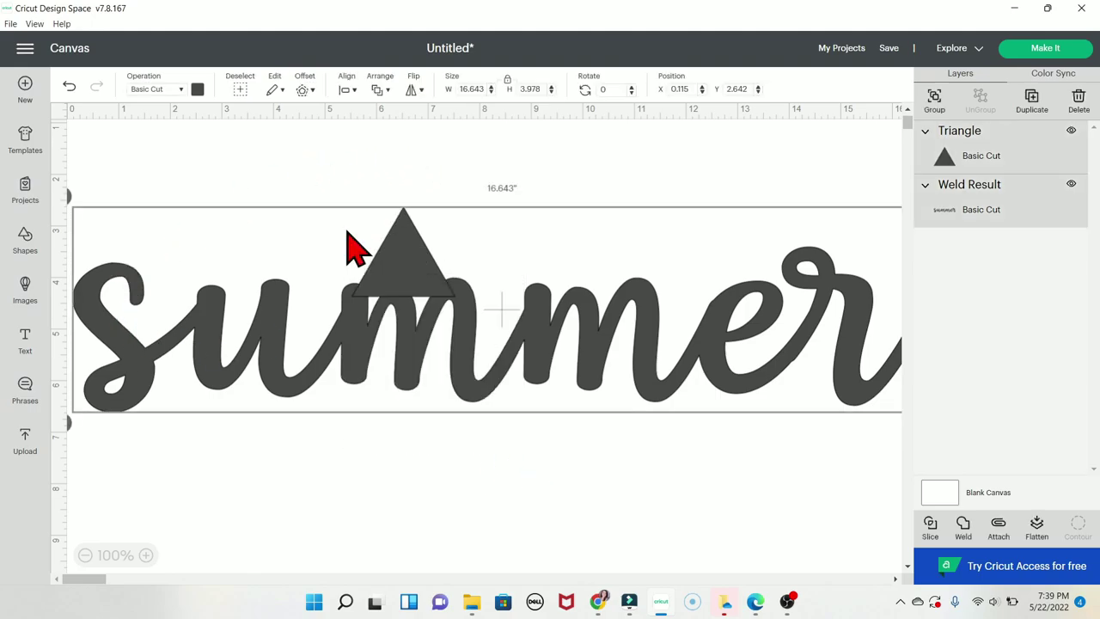
{"action": "left_click", "coordinate": [963, 527]}
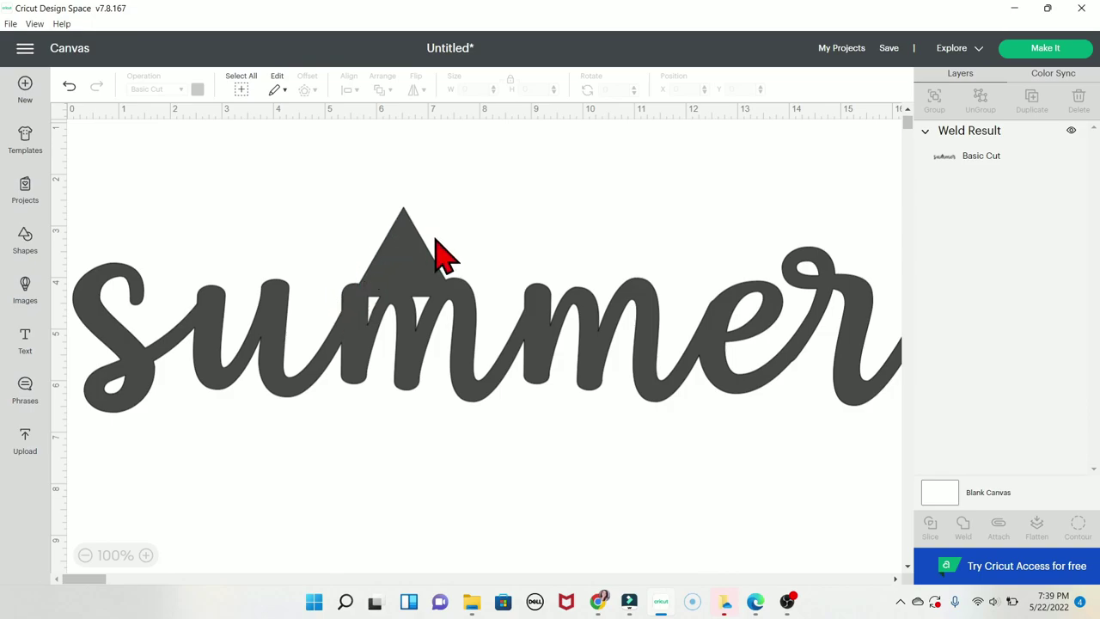
Step: Undo the weld that joined the triangle to the word "summer"
{"action": "left_click", "coordinate": [455, 315]}
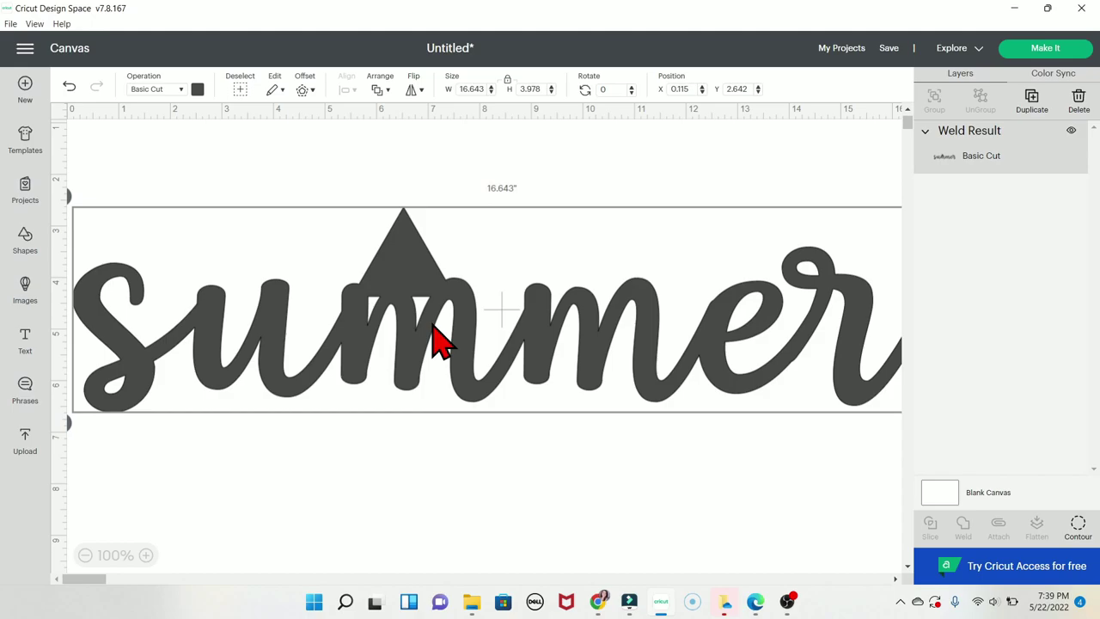
{"action": "left_click", "coordinate": [70, 86]}
{"action": "left_click_drag", "start_coordinate": [397, 283], "coordinate": [338, 226]}
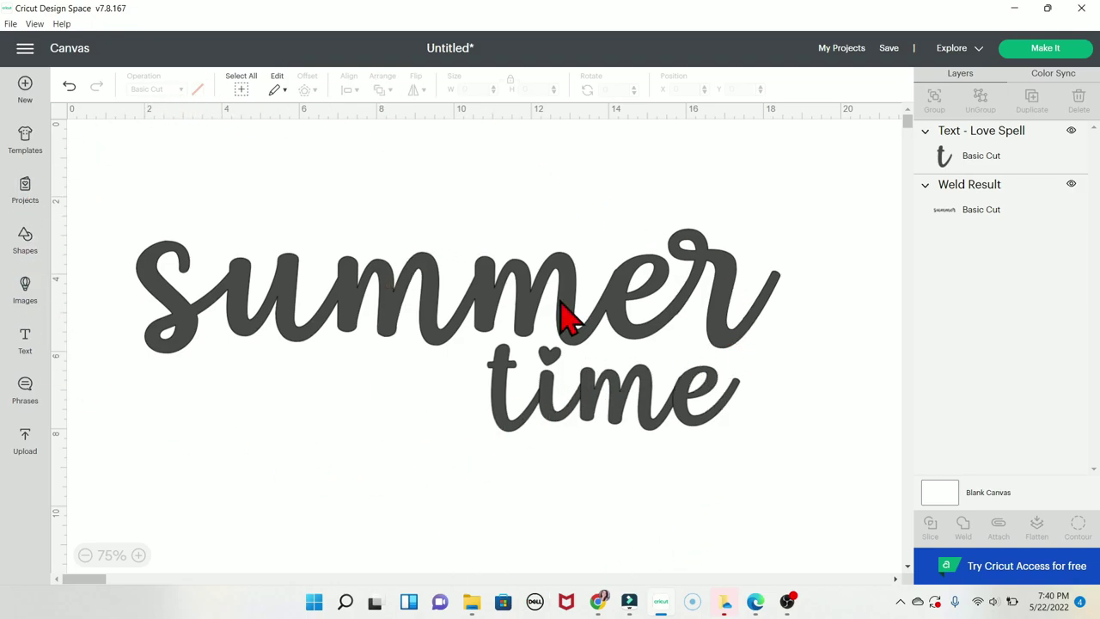
Step: Attach the welded word "summer" and the word "time" to each other
{"action": "left_click", "coordinate": [659, 418]}
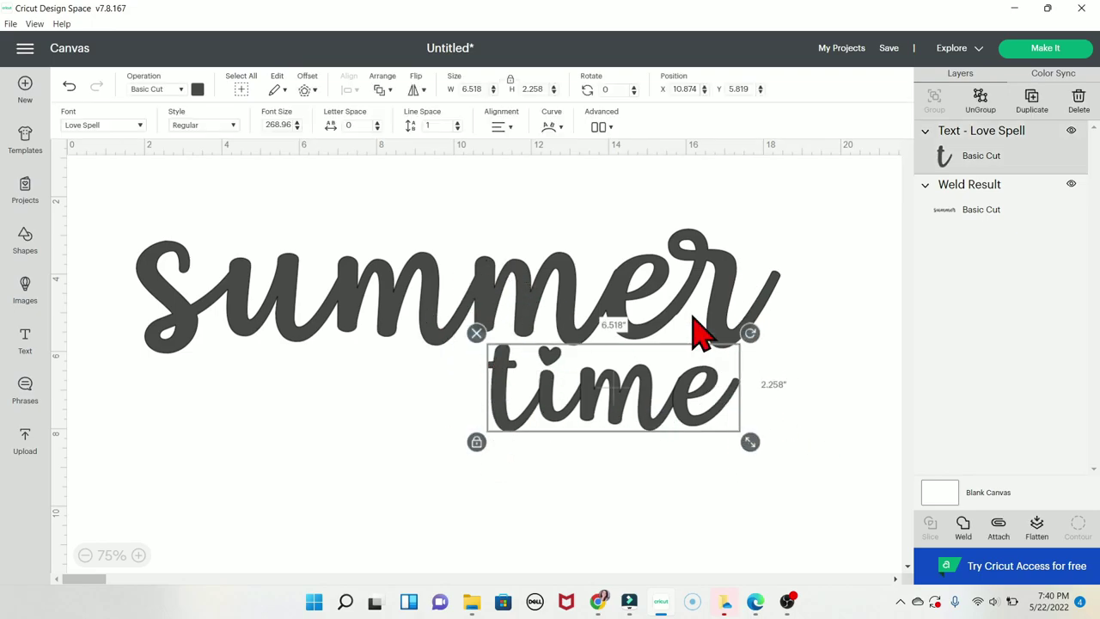
{"action": "left_click", "coordinate": [612, 534]}
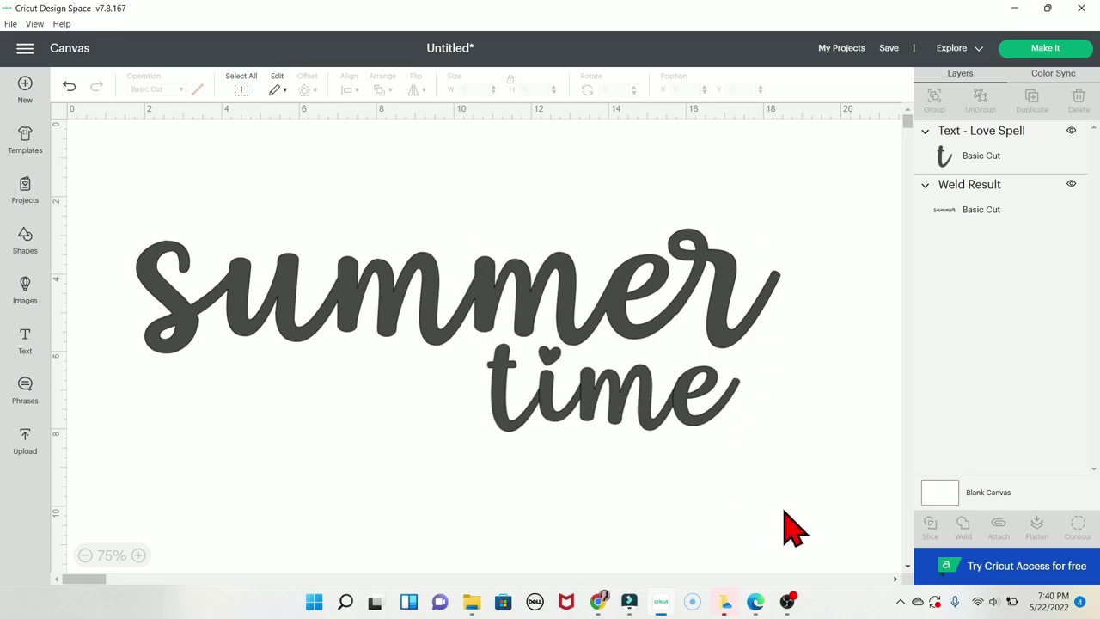
{"action": "left_click_drag", "start_coordinate": [784, 514], "coordinate": [545, 253]}
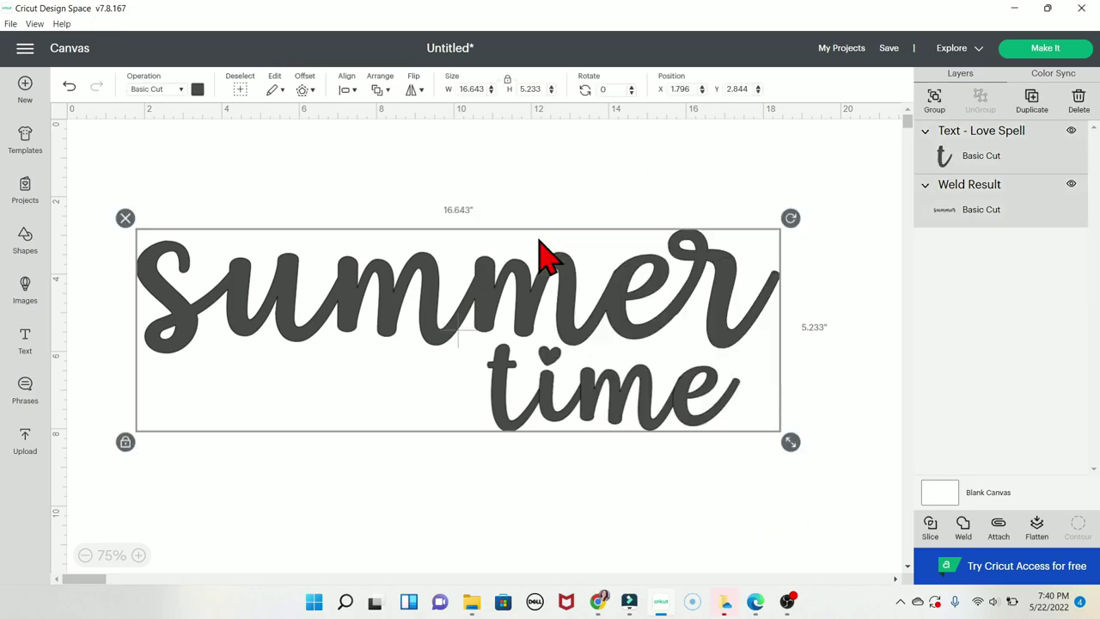
{"action": "left_click", "coordinate": [996, 526]}
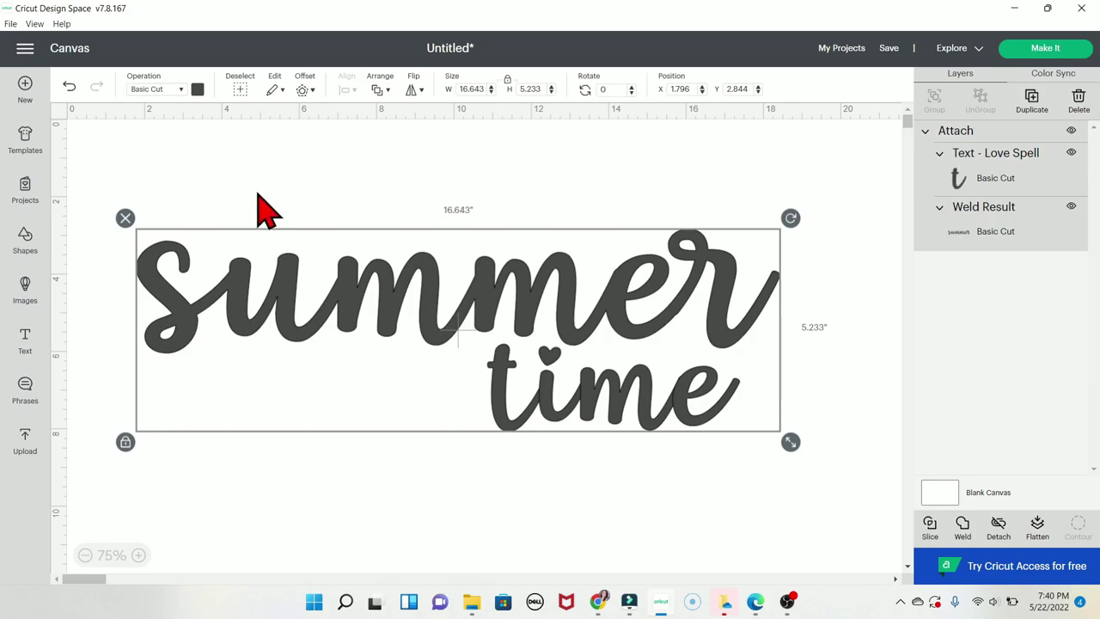
Step: Preview how the attached words are laid out on the cutting mat, and return to the canvas
{"action": "left_click", "coordinate": [1087, 49]}
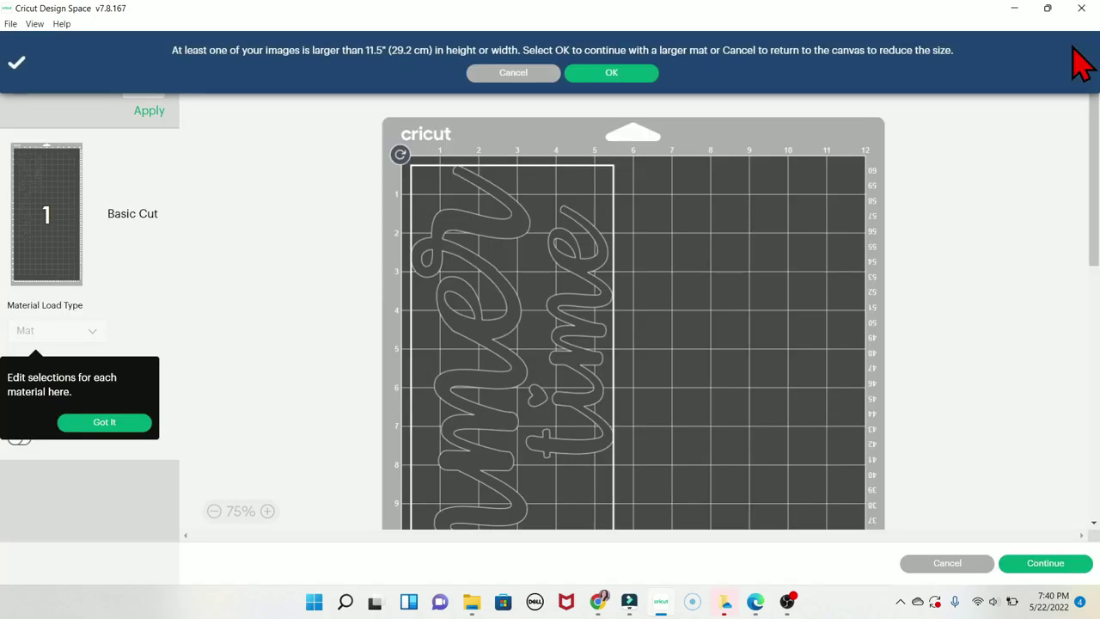
{"action": "scroll", "coordinate": [1094, 258], "scroll_direction": "down", "scroll_amount": 5}
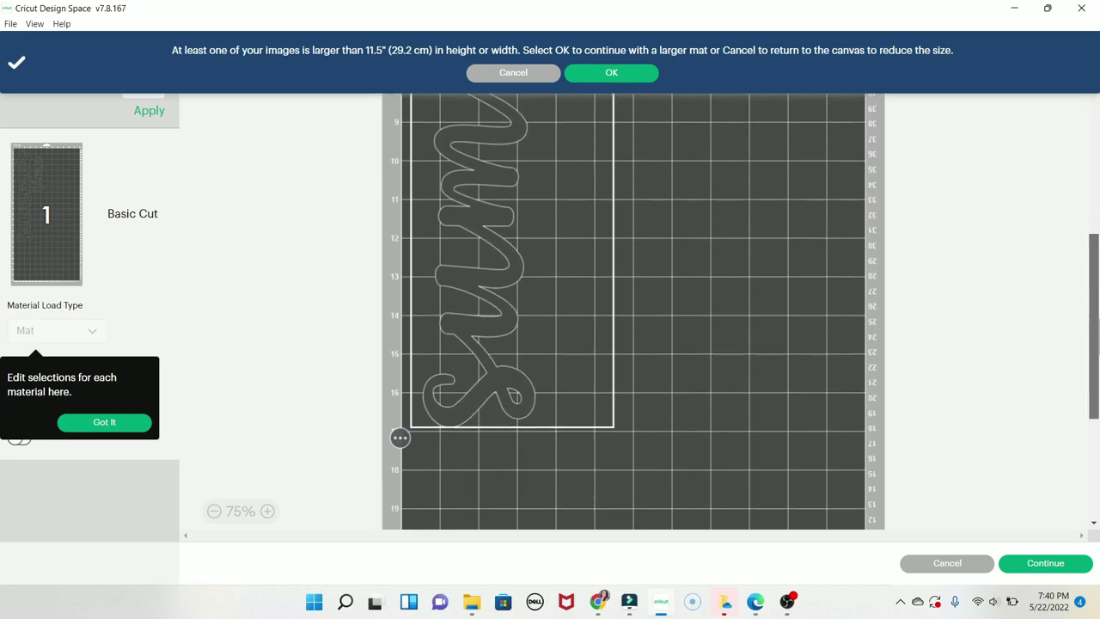
{"action": "mouse_move", "coordinate": [1085, 339]}
{"action": "left_mouse_down"}
{"action": "mouse_move", "coordinate": [1085, 197]}
{"action": "mouse_move", "coordinate": [1086, 334]}
{"action": "left_mouse_up"}
{"action": "left_click", "coordinate": [954, 563]}
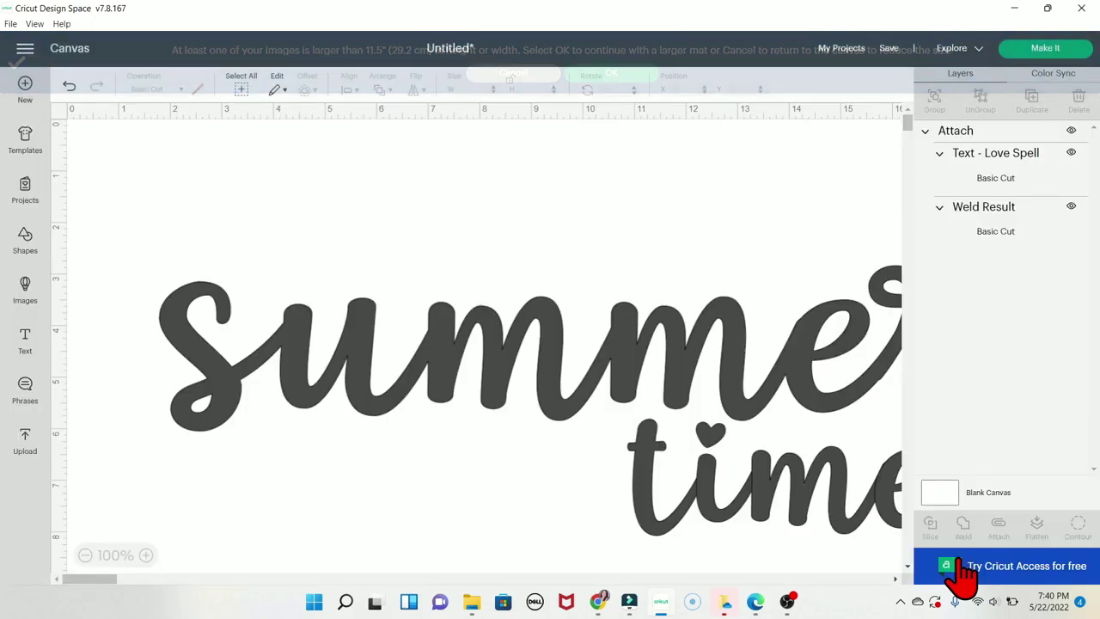
Step: Detach "summer" and "time", preview their separate placement on the cutting mat, and return to the canvas
{"action": "left_click", "coordinate": [634, 405]}
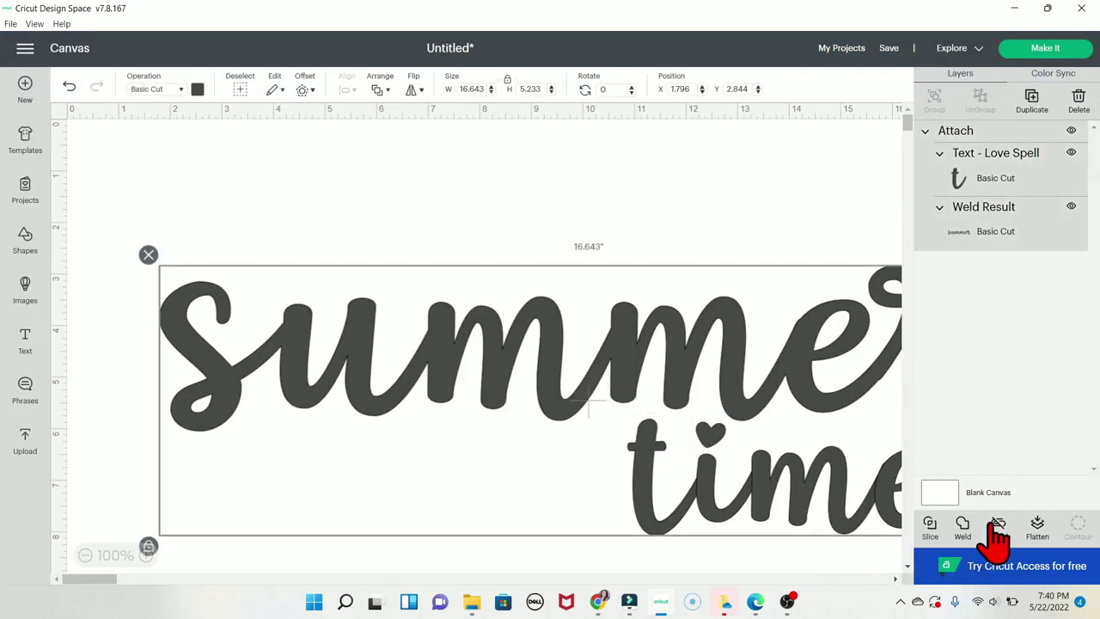
{"action": "left_click", "coordinate": [1029, 48]}
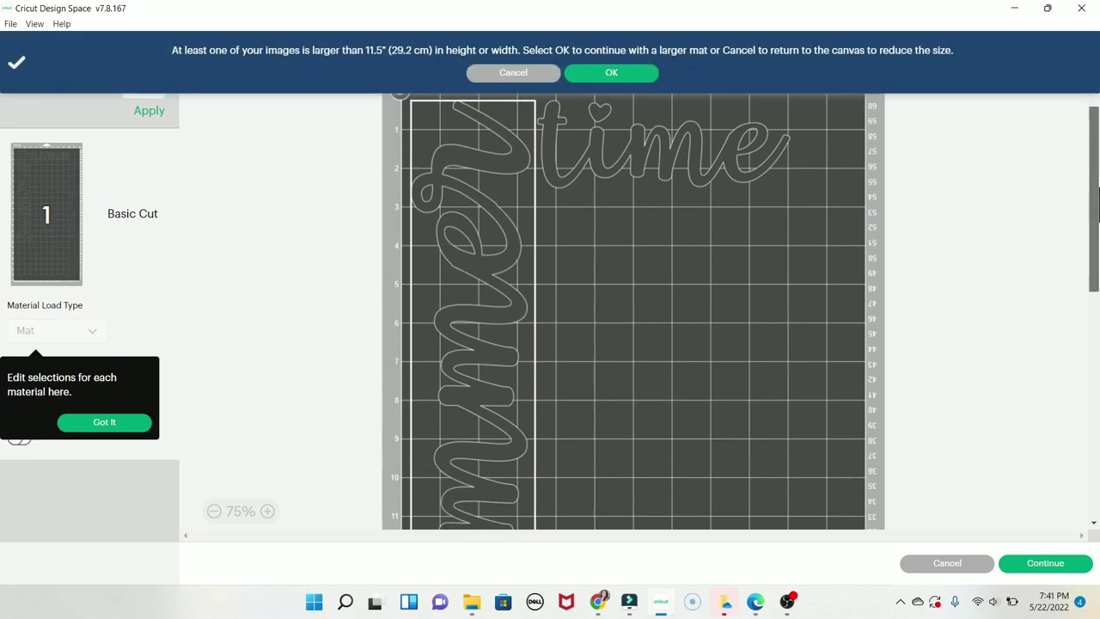
{"action": "left_click_drag", "start_coordinate": [1096, 202], "coordinate": [1051, 157]}
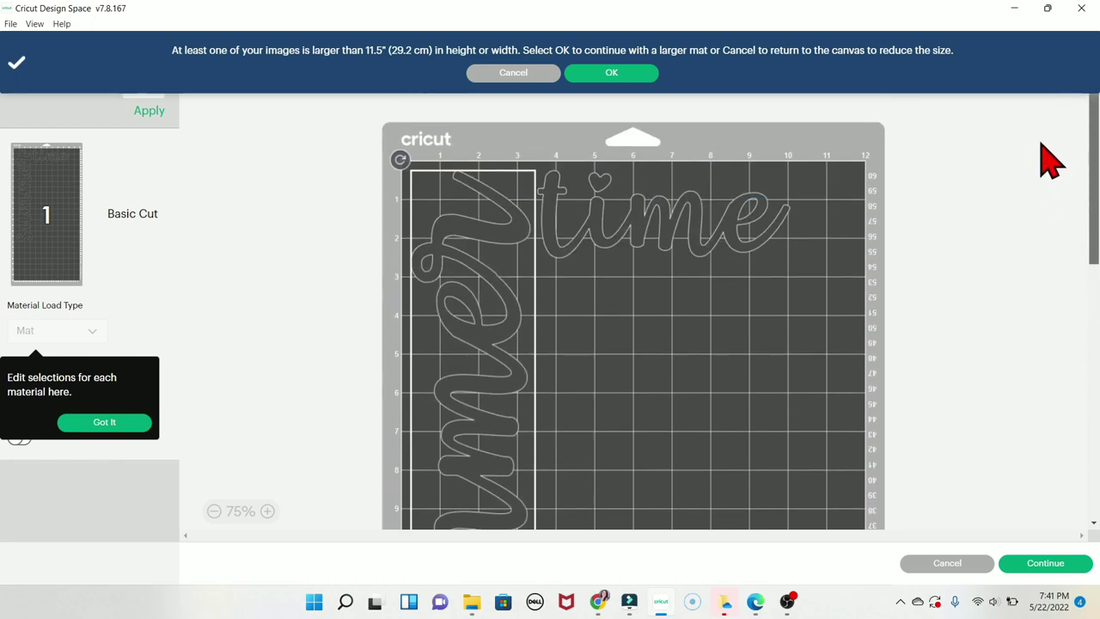
{"action": "left_click", "coordinate": [972, 567]}
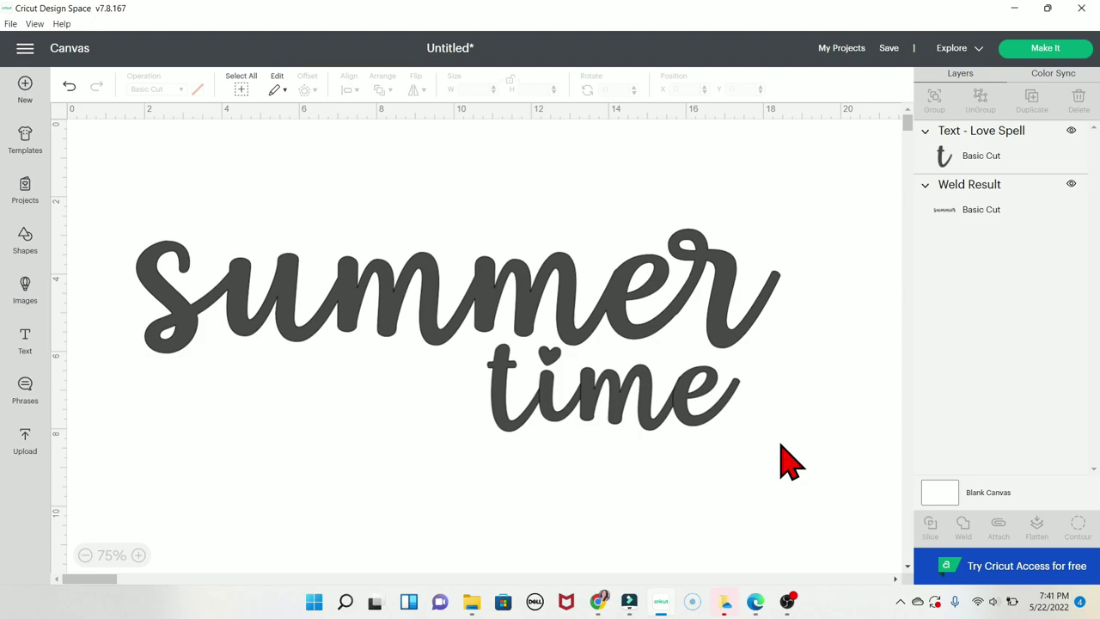
{"action": "left_click_drag", "start_coordinate": [780, 447], "coordinate": [130, 220]}
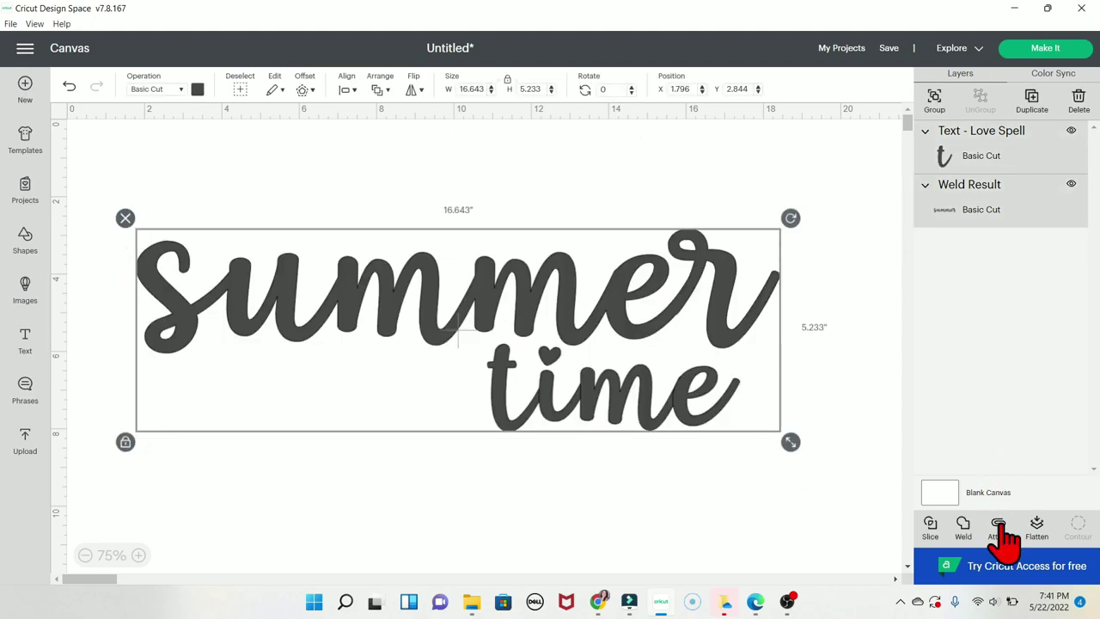
{"action": "left_click", "coordinate": [703, 402]}
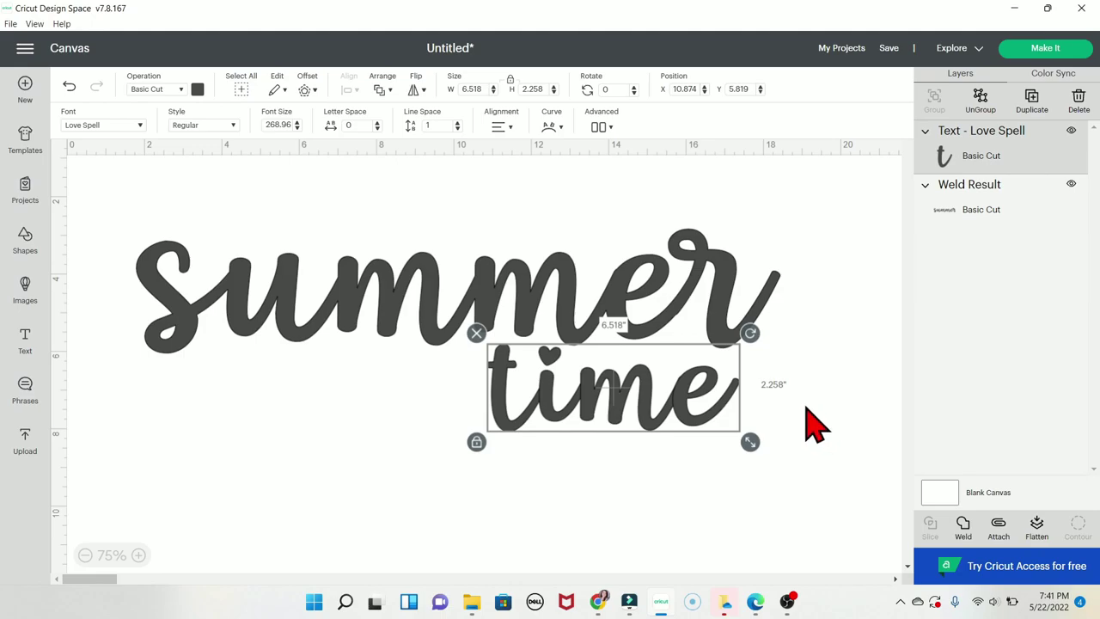
{"action": "left_click", "coordinate": [880, 399]}
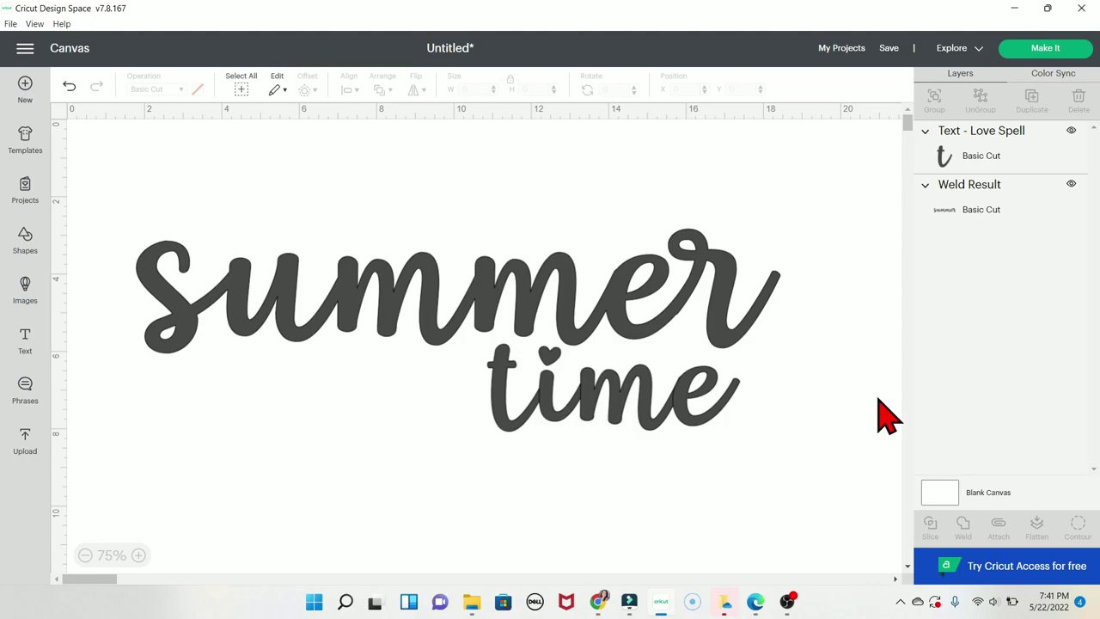
Step: Separate the words by moving "summer" up and "time" below it to about X 8.63, Y 6.42
{"action": "left_click", "coordinate": [632, 391]}
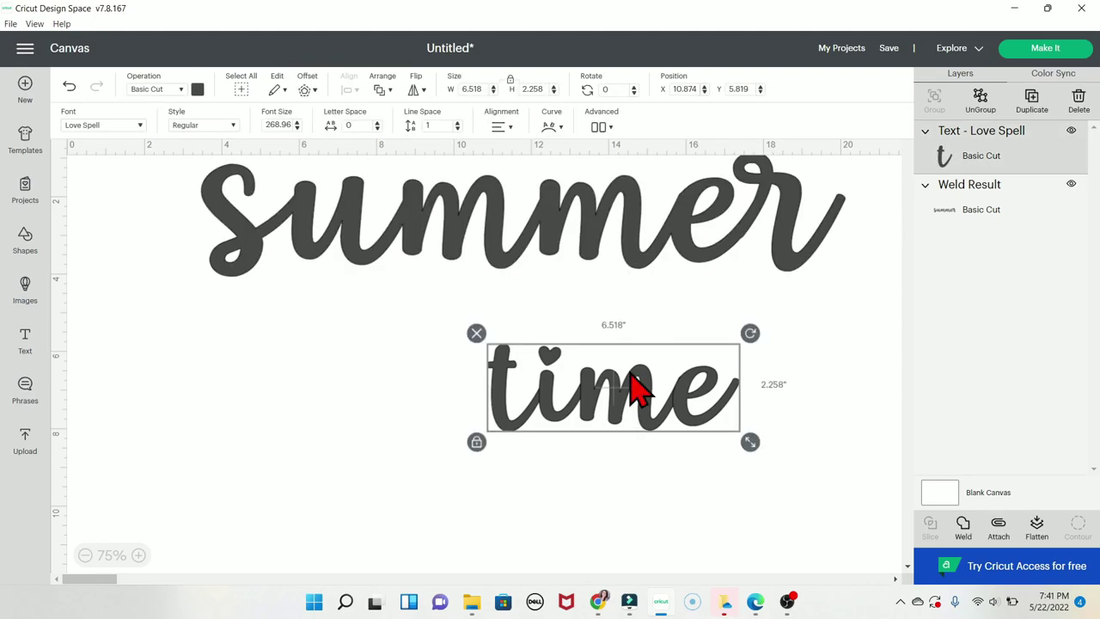
{"action": "left_click", "coordinate": [637, 522]}
{"action": "left_click_drag", "start_coordinate": [589, 397], "coordinate": [498, 426]}
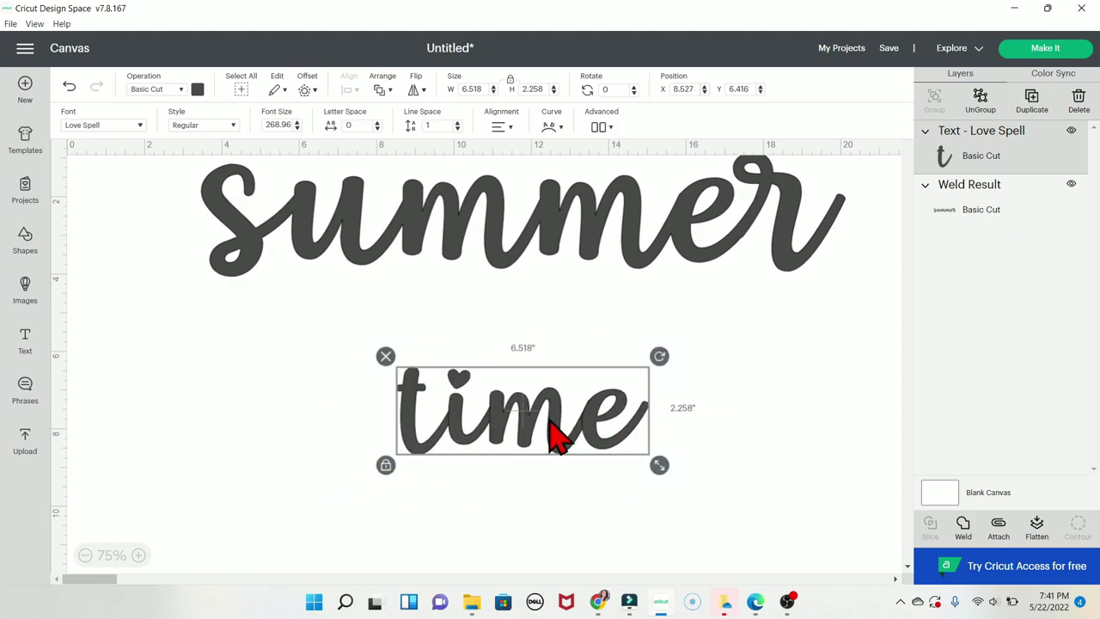
{"action": "left_click", "coordinate": [293, 424]}
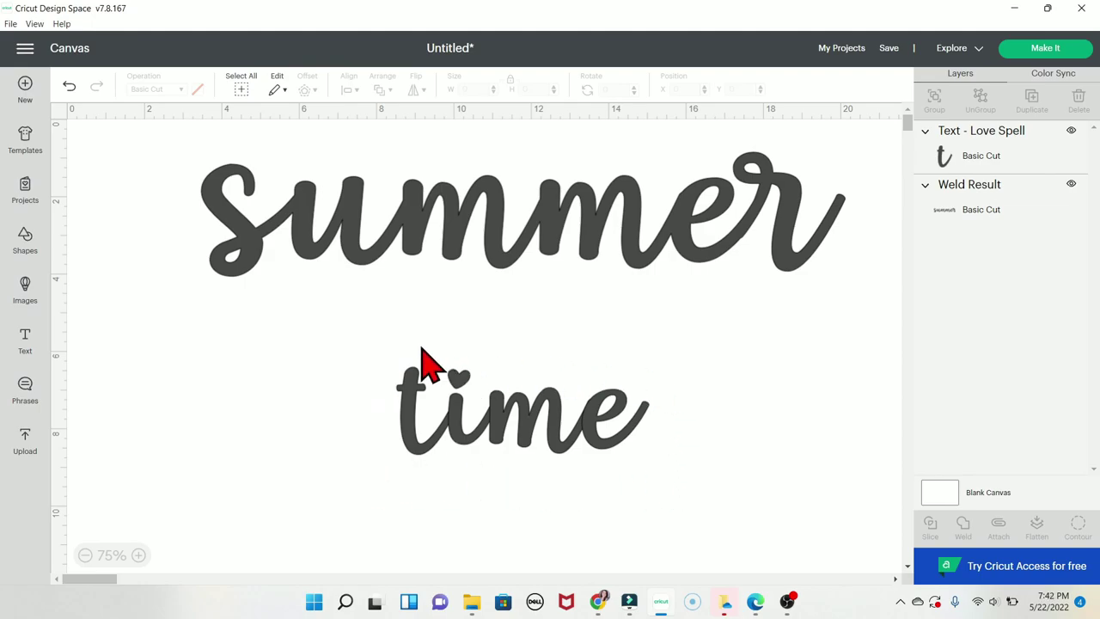
Step: Add a square, stretch it into a rectangle about 7.28 by 2.96 inches covering "time", and send it to the back
{"action": "left_click", "coordinate": [32, 254]}
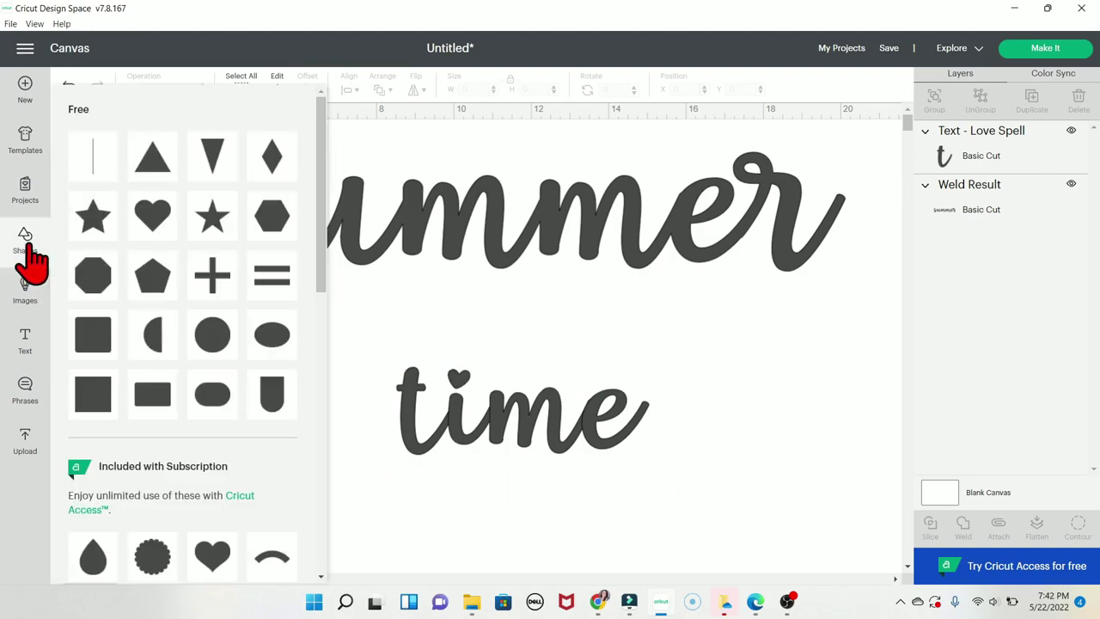
{"action": "left_click", "coordinate": [93, 395]}
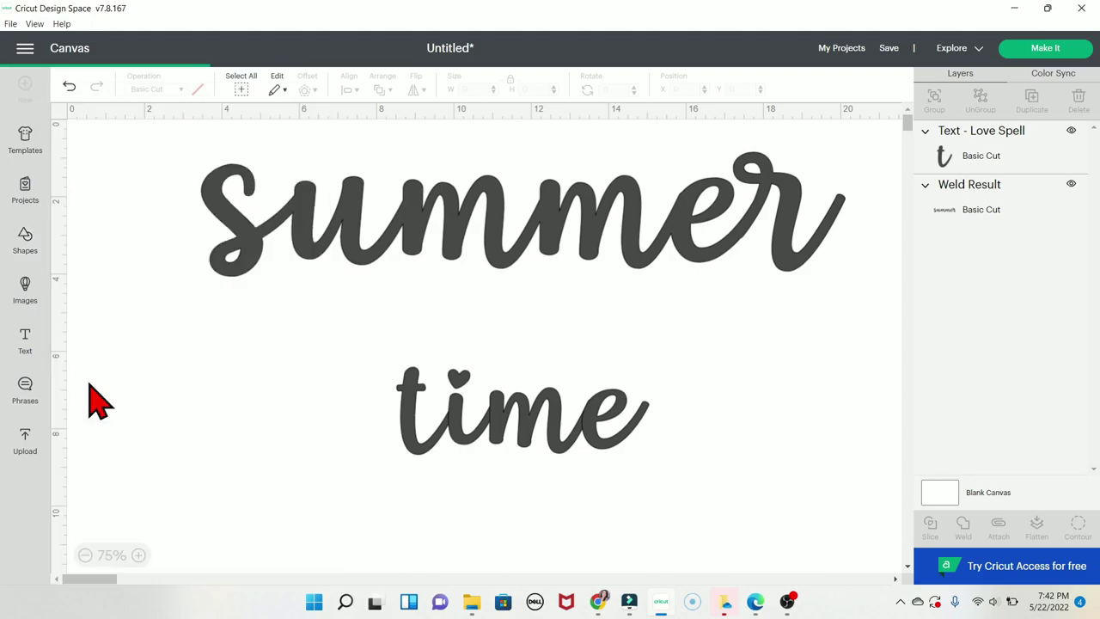
{"action": "left_click_drag", "start_coordinate": [163, 196], "coordinate": [666, 475]}
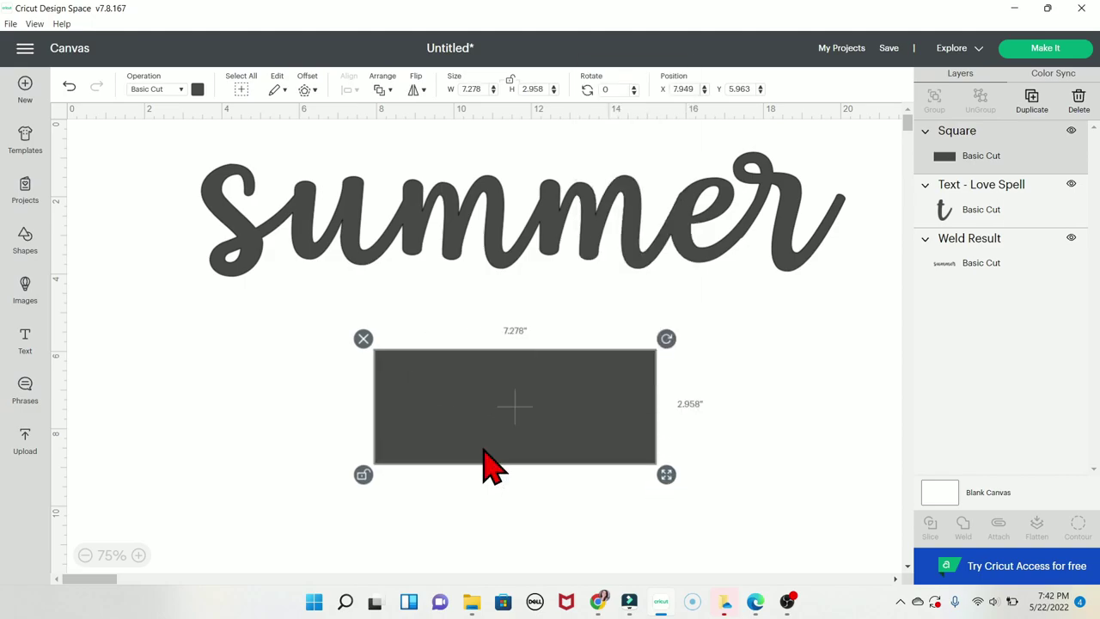
{"action": "right_click", "coordinate": [483, 451]}
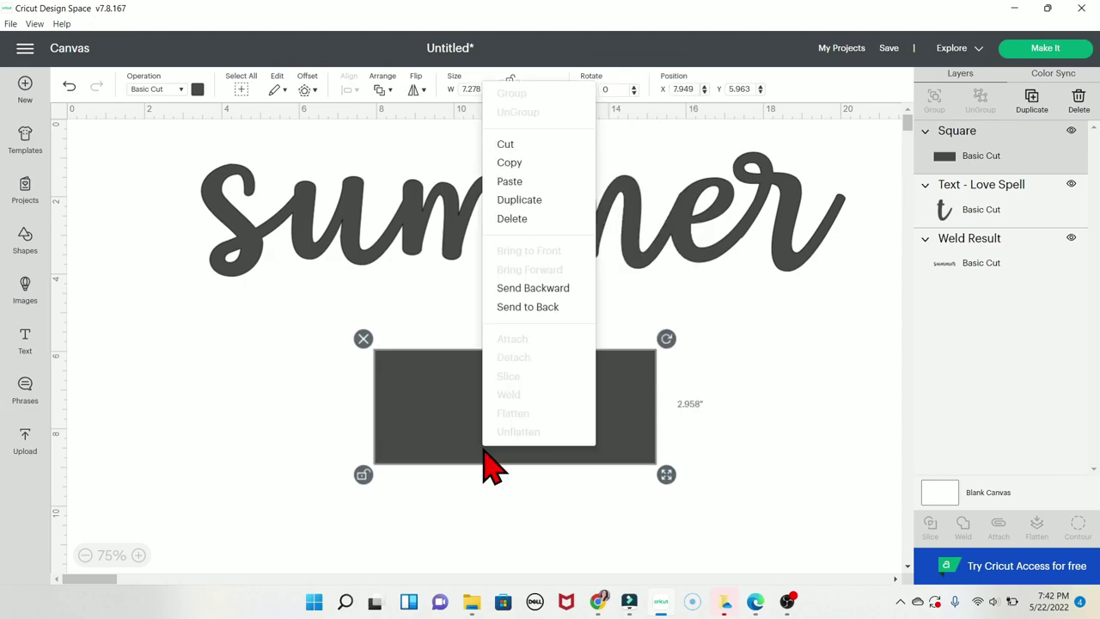
{"action": "left_click", "coordinate": [548, 308]}
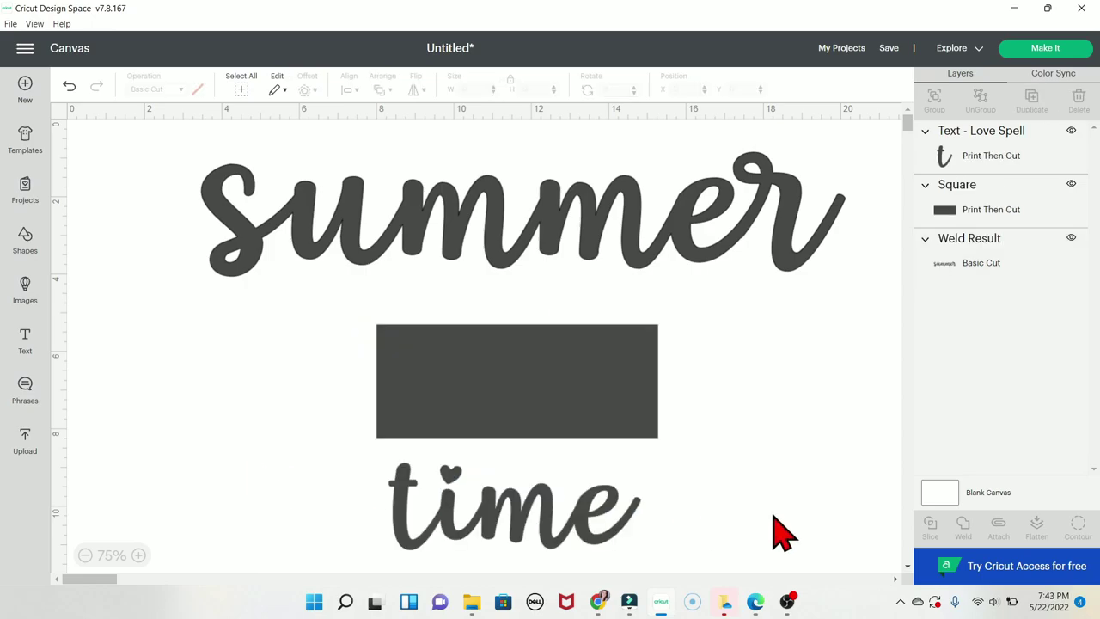
Step: Set the color of the Print Then Cut rectangle between "summer" and "time" to white
{"action": "left_click_drag", "start_coordinate": [483, 517], "coordinate": [484, 516]}
{"action": "left_click", "coordinate": [467, 412]}
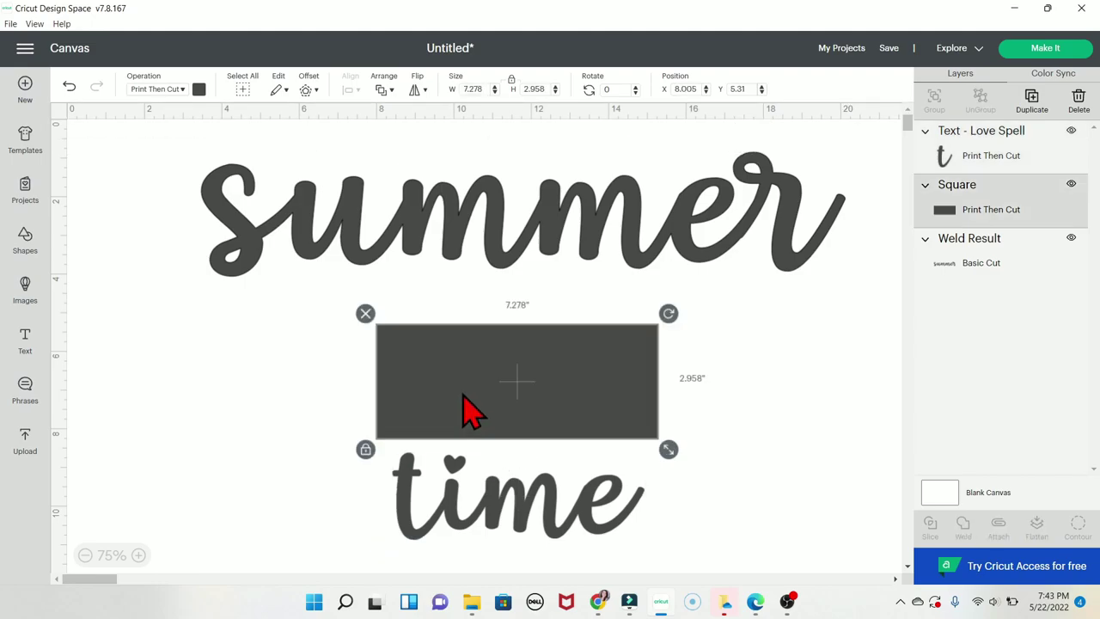
{"action": "left_click", "coordinate": [198, 89]}
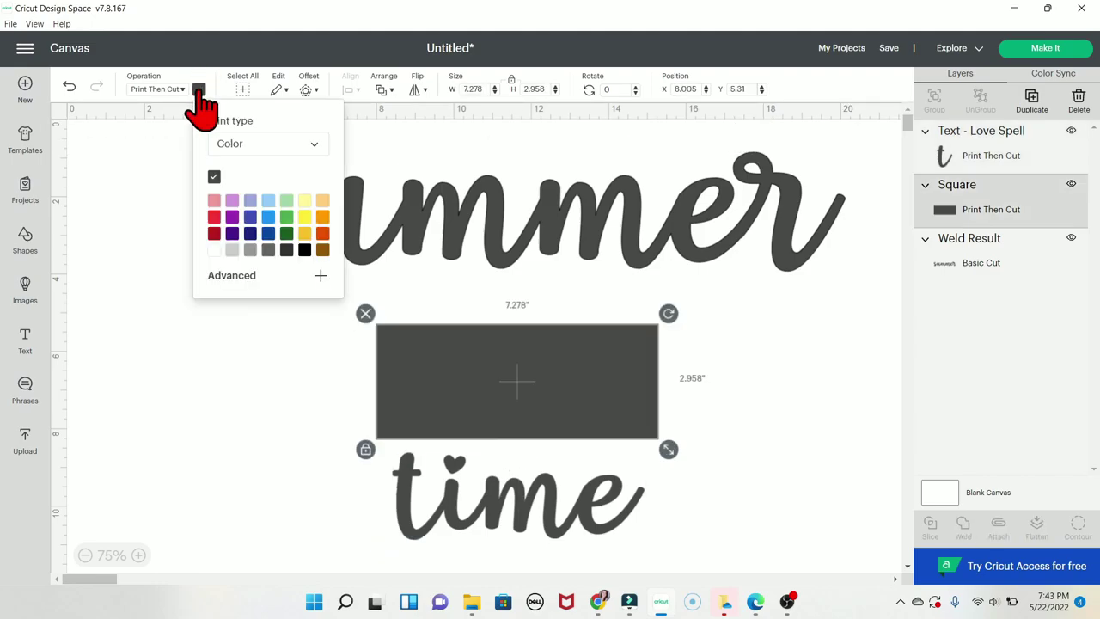
{"action": "left_click", "coordinate": [215, 250]}
{"action": "left_click", "coordinate": [203, 393]}
{"action": "left_click", "coordinate": [447, 387]}
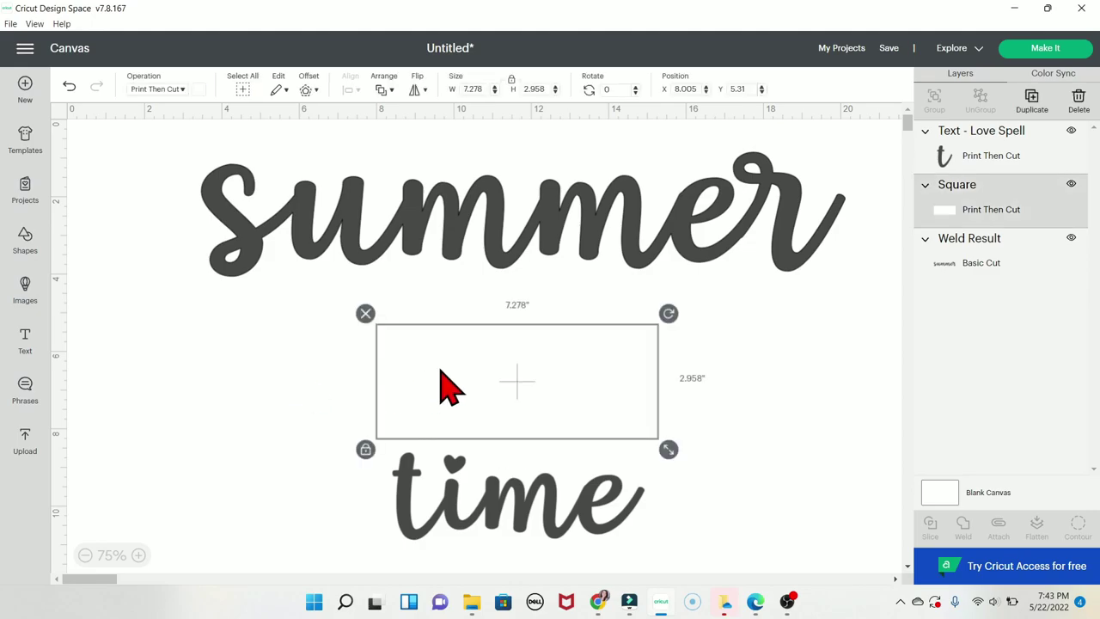
Step: Place "time" over the white rectangle, flatten the two into one layer, and preview it on the mat
{"action": "left_click_drag", "start_coordinate": [461, 535], "coordinate": [453, 411]}
{"action": "left_click", "coordinate": [447, 327]}
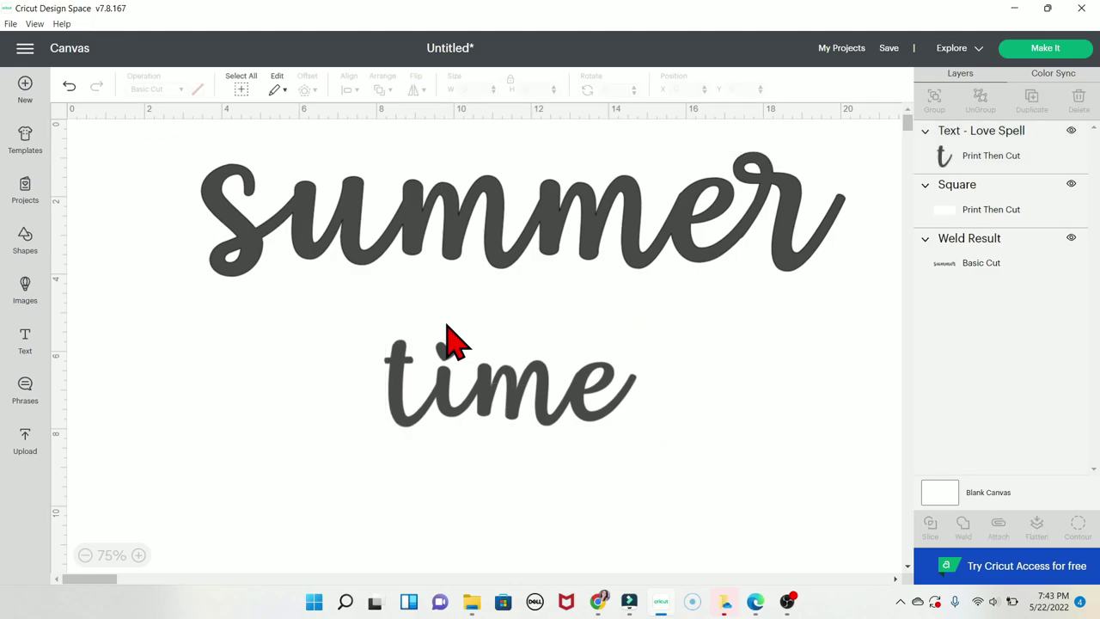
{"action": "left_click", "coordinate": [462, 369]}
{"action": "left_click", "coordinate": [643, 467]}
{"action": "left_click_drag", "start_coordinate": [725, 511], "coordinate": [506, 373]}
{"action": "left_click", "coordinate": [1038, 528]}
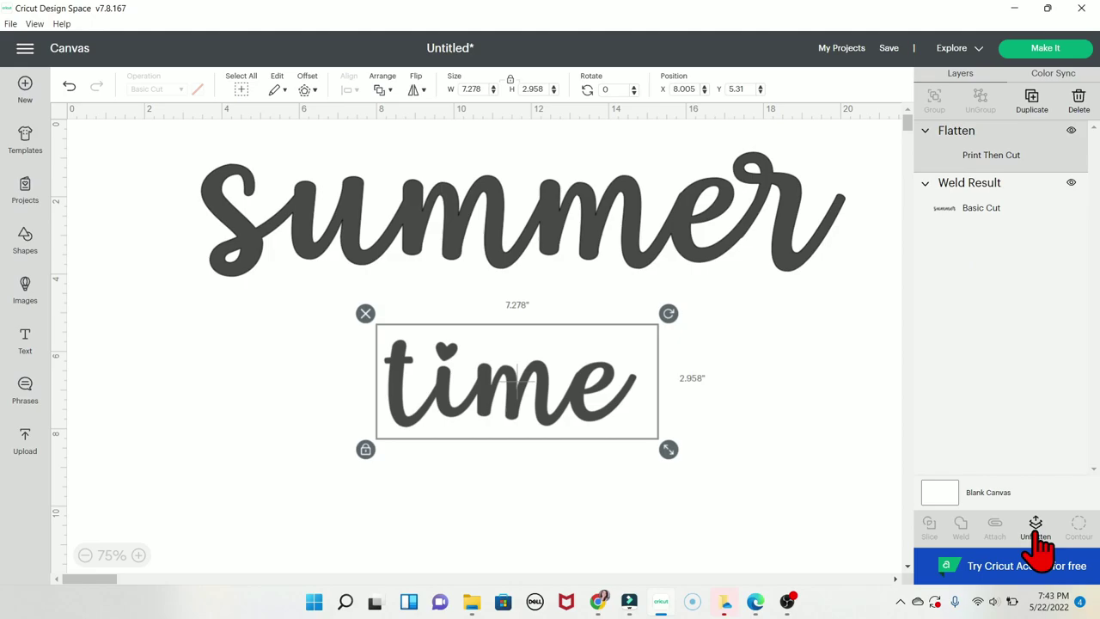
{"action": "left_click", "coordinate": [1037, 45]}
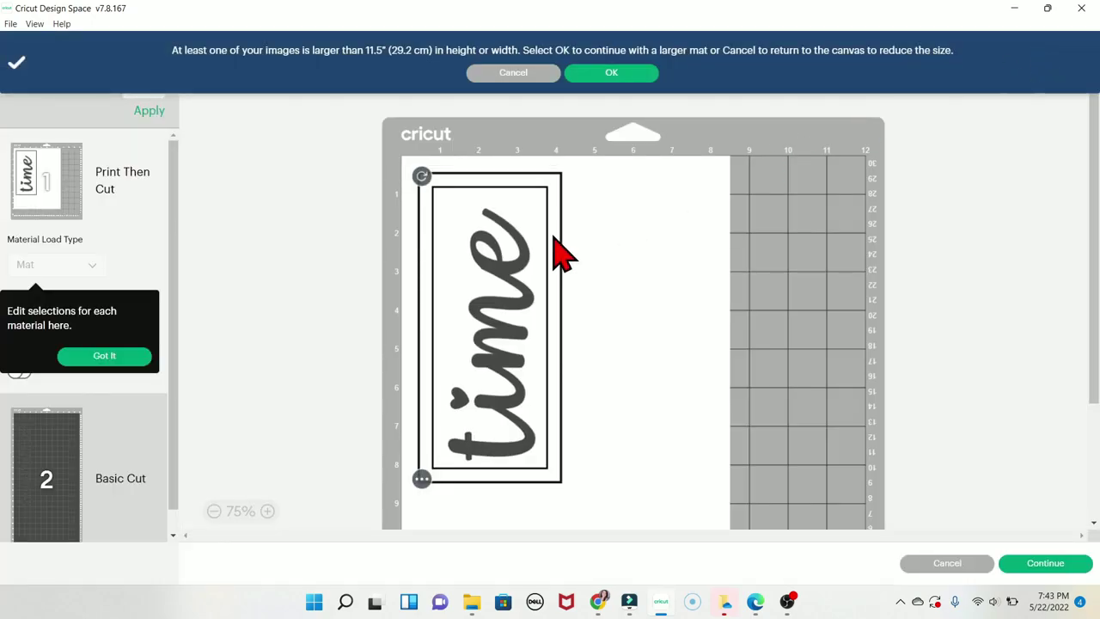